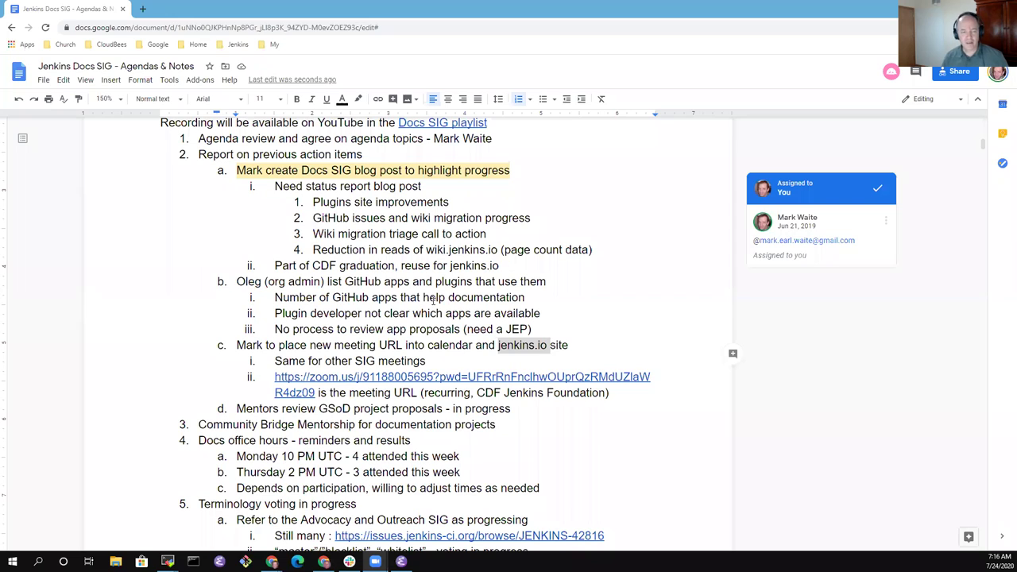
Step: Highlight the "Report on previous action items" agenda line
{"action": "left_click", "coordinate": [271, 155]}
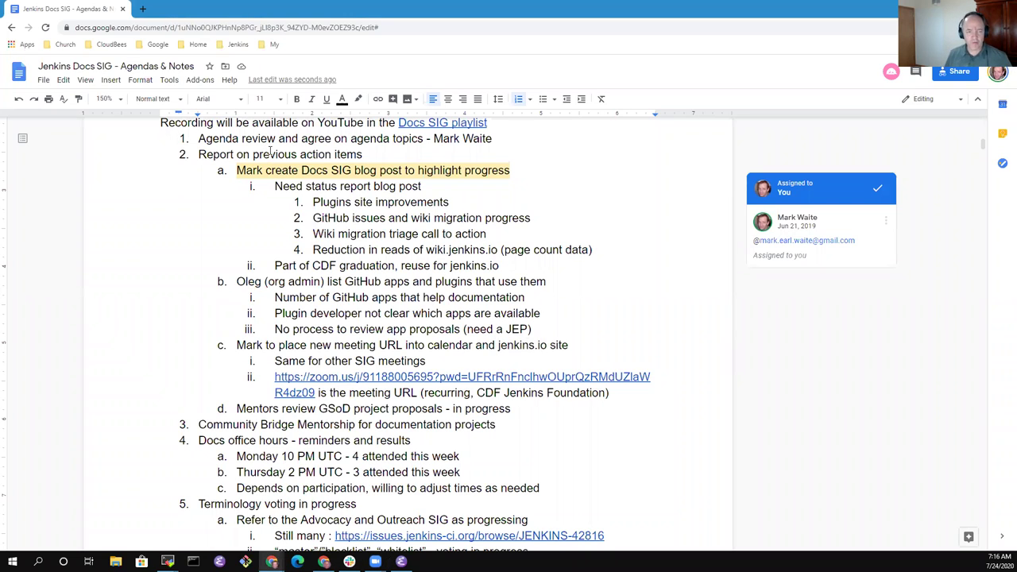
{"action": "key", "text": "Up"}
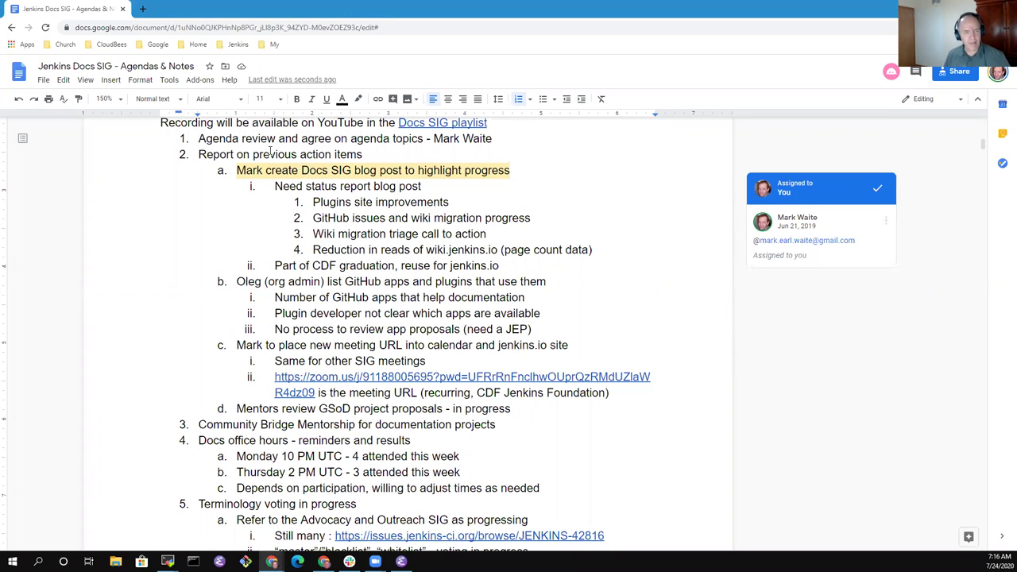
{"action": "key", "text": "Down"}
{"action": "key", "text": "End"}
{"action": "key", "text": "shift+End"}
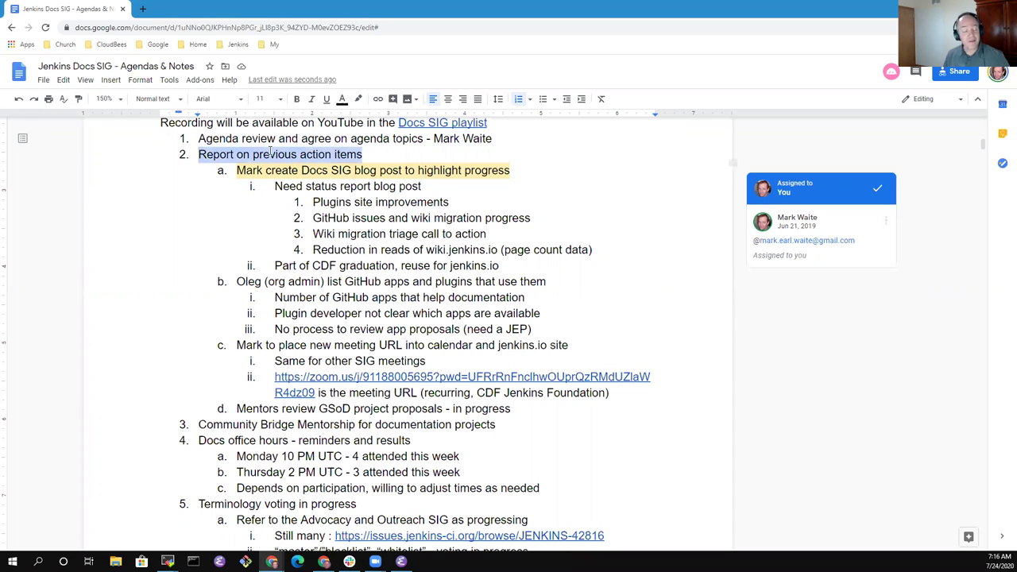
Step: Add "Google Season of Documents" as item 5 of the status report blog post list, below the wiki.jenkins.io page count item
{"action": "key", "text": "Down"}
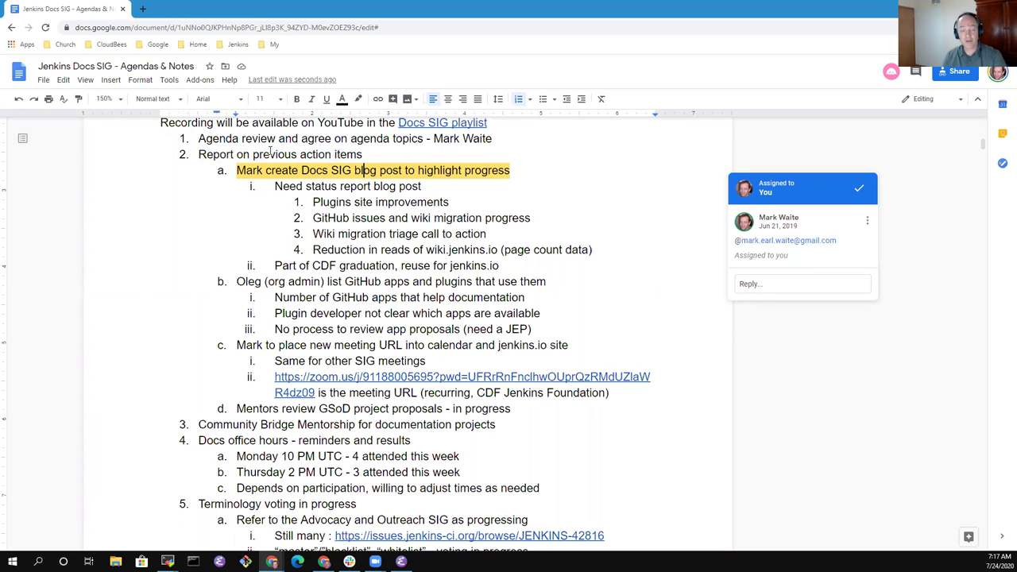
{"action": "key", "text": "Down"}
{"action": "key", "text": "Down"}
{"action": "key", "text": "Down"}
{"action": "key", "text": "Down"}
{"action": "key", "text": "Down"}
{"action": "key", "text": "Down"}
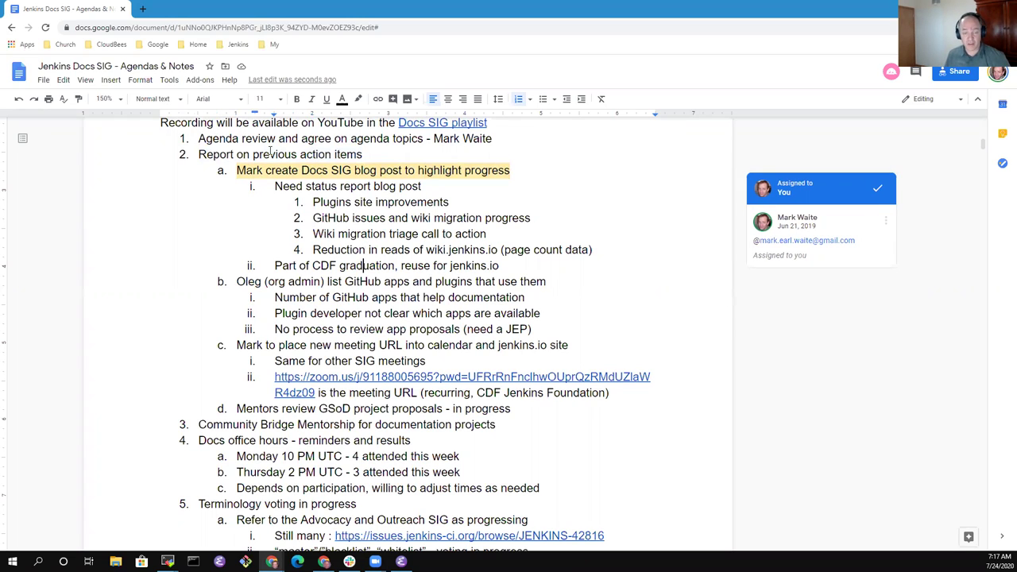
{"action": "key", "text": "End"}
{"action": "type", "text": "\\"}
{"action": "key", "text": "Return"}
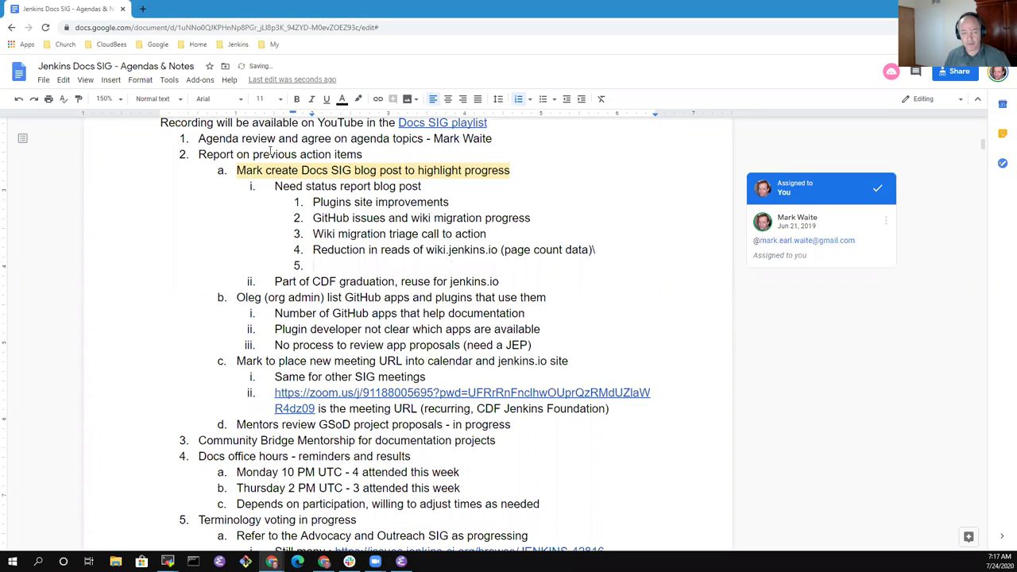
{"action": "key", "text": "BackSpace"}
{"action": "key", "text": "BackSpace"}
{"action": "key", "text": "BackSpace"}
{"action": "key", "text": "BackSpace"}
{"action": "key", "text": "Return"}
{"action": "type", "text": "Google S"}
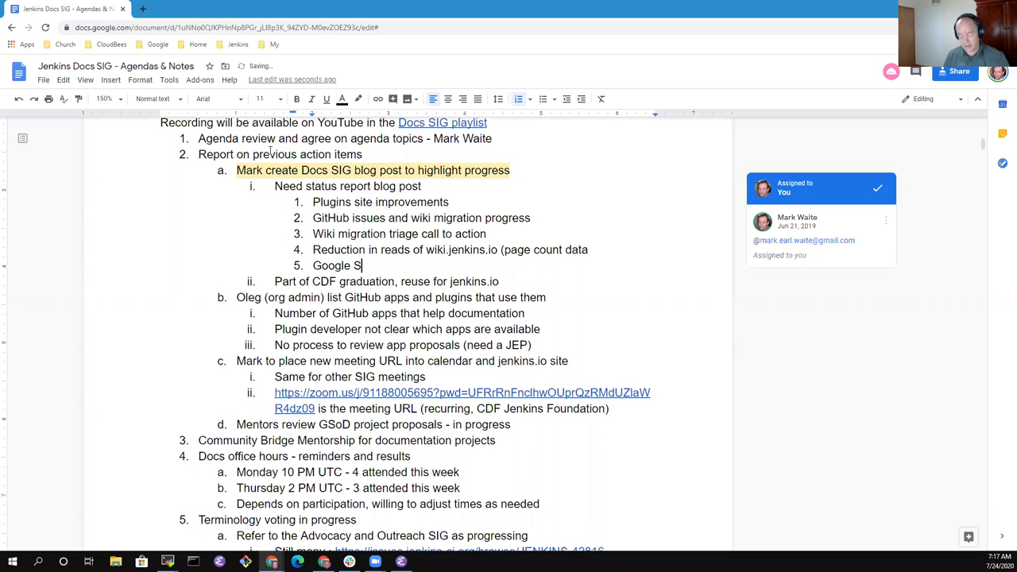
{"action": "type", "text": "eason o"}
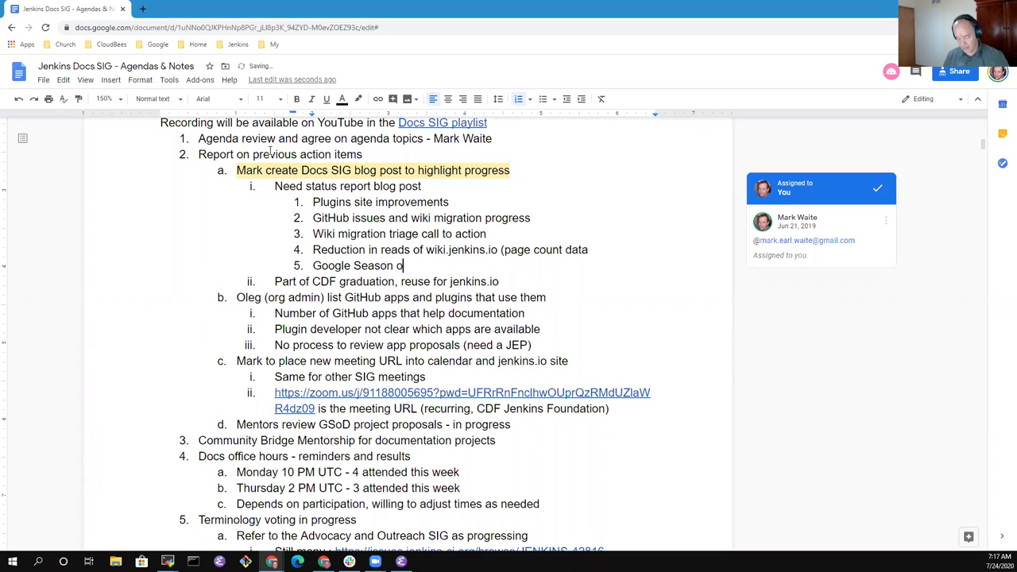
{"action": "type", "text": "f Documents"}
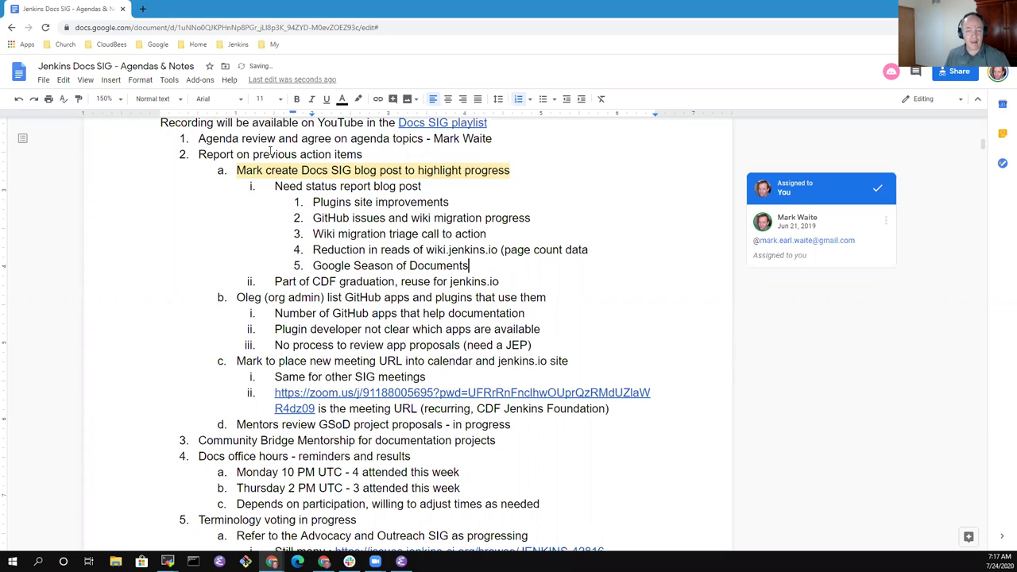
Step: Highlight the "Part of CDF graduation" note, followed by the action item on listing GitHub apps and plugins
{"action": "key", "text": "Right"}
{"action": "key", "text": "shift+End"}
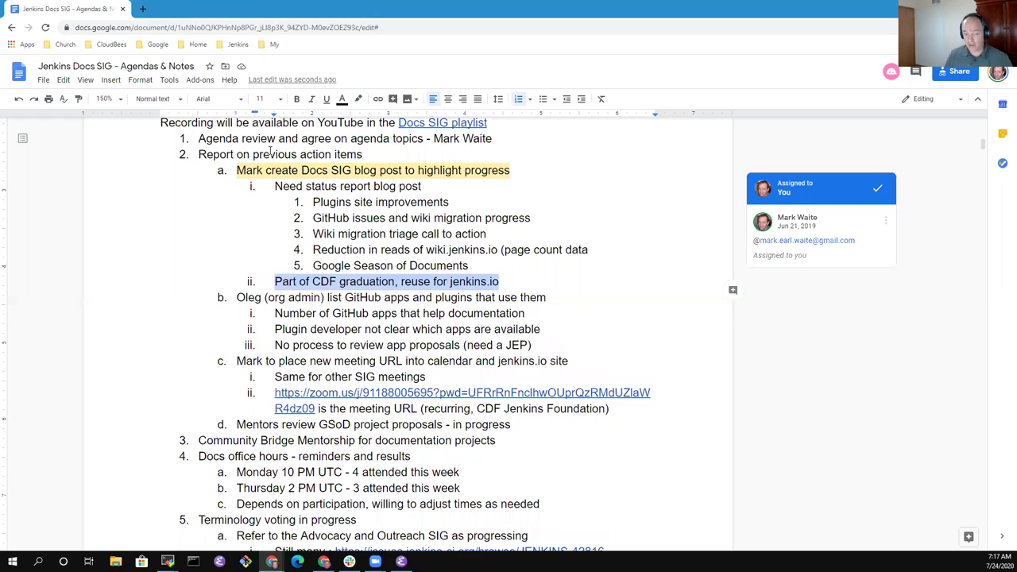
{"action": "key", "text": "Down"}
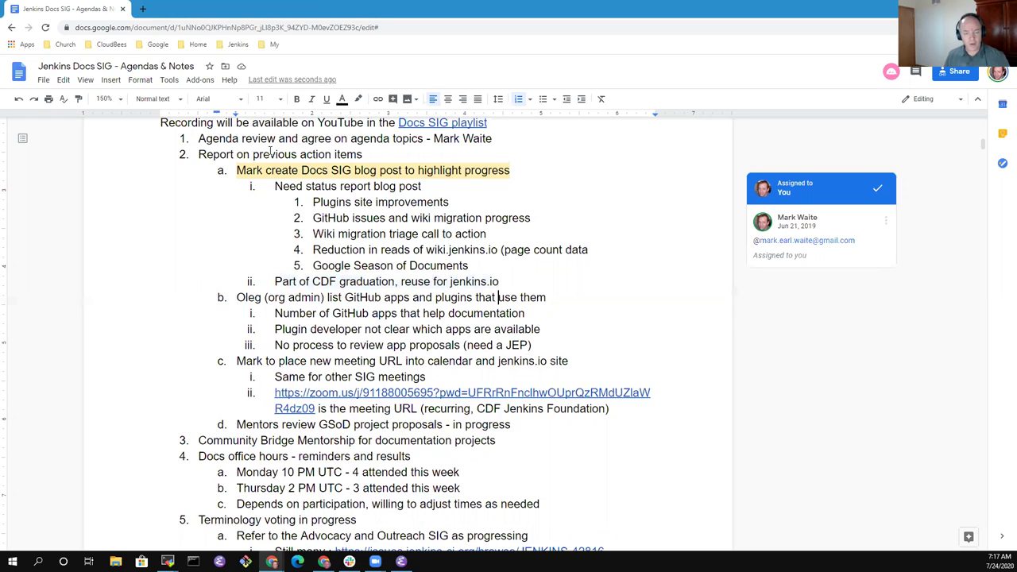
{"action": "key", "text": "shift+End"}
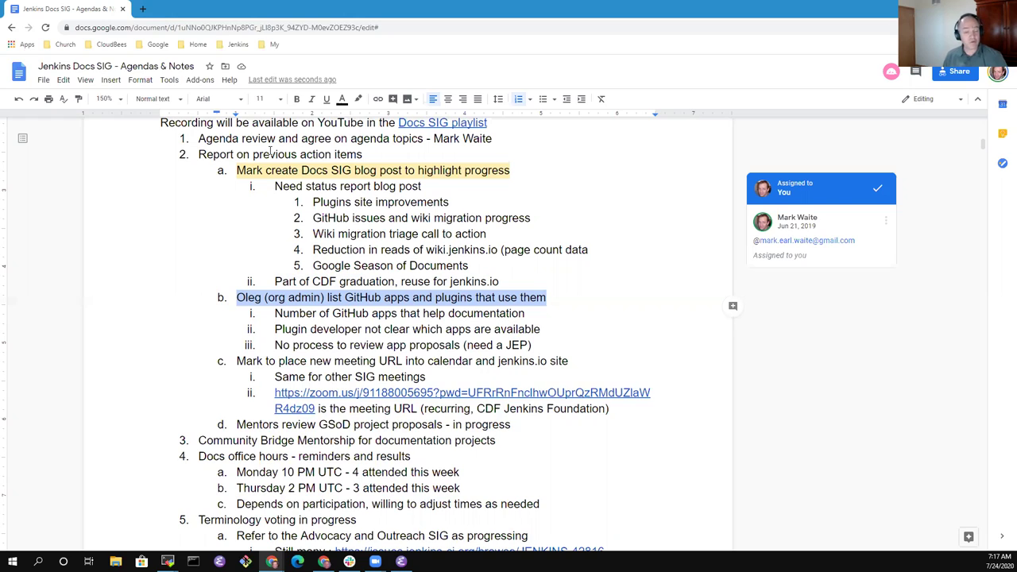
Step: Highlight the action item about placing the new meeting URL into the calendar and jenkins.io site
{"action": "key", "text": "Down"}
{"action": "key", "text": "Down"}
{"action": "key", "text": "Down"}
{"action": "key", "text": "Down"}
{"action": "key", "text": "Down"}
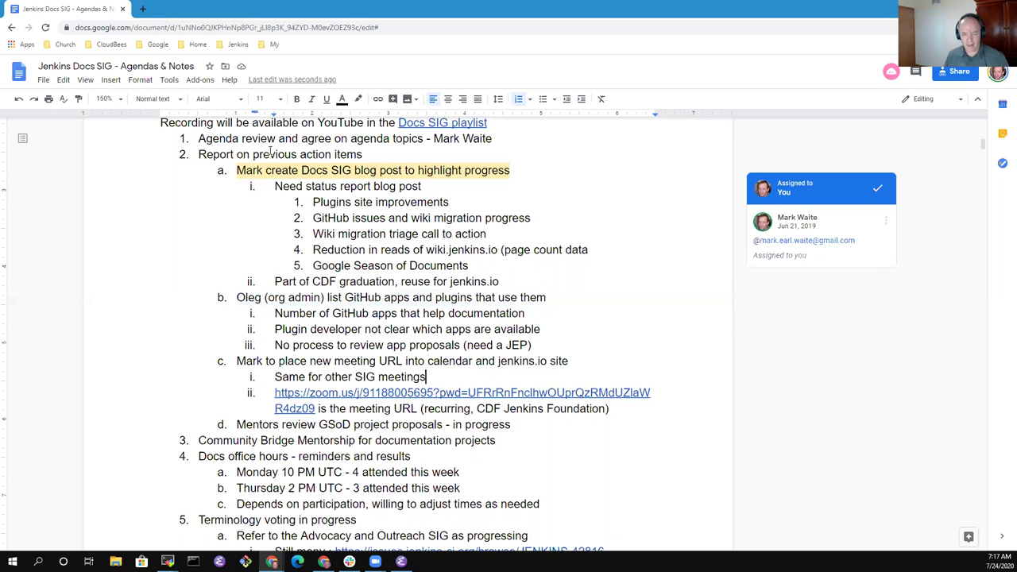
{"action": "key", "text": "Up"}
{"action": "key", "text": "shift+End"}
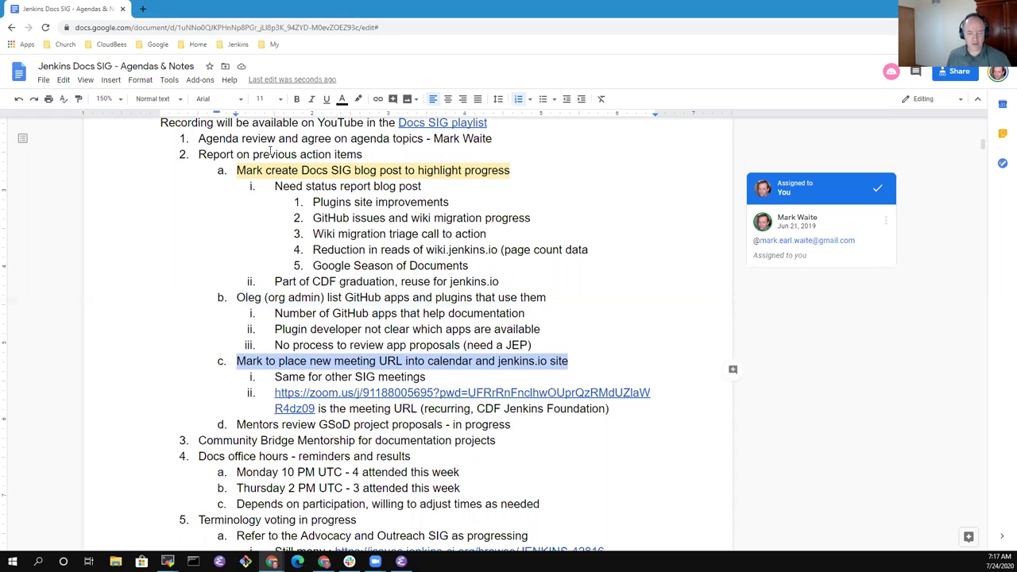
Step: Highlight the "Mentors review GSoD project proposals - in progress" action item
{"action": "key", "text": "Left"}
{"action": "key", "text": "Down"}
{"action": "key", "text": "Down"}
{"action": "key", "text": "Down"}
{"action": "key", "text": "Down"}
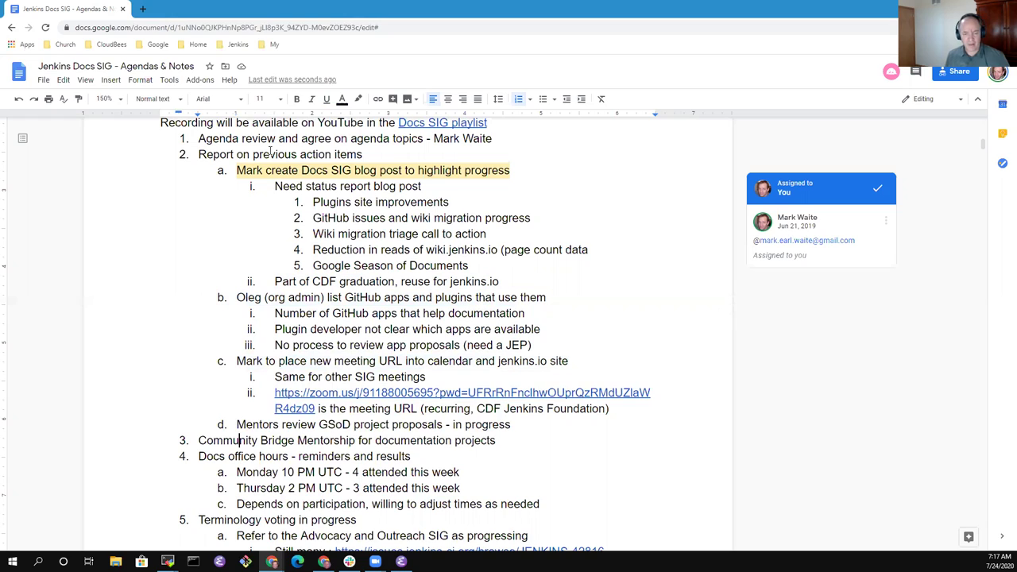
{"action": "key", "text": "shift+End"}
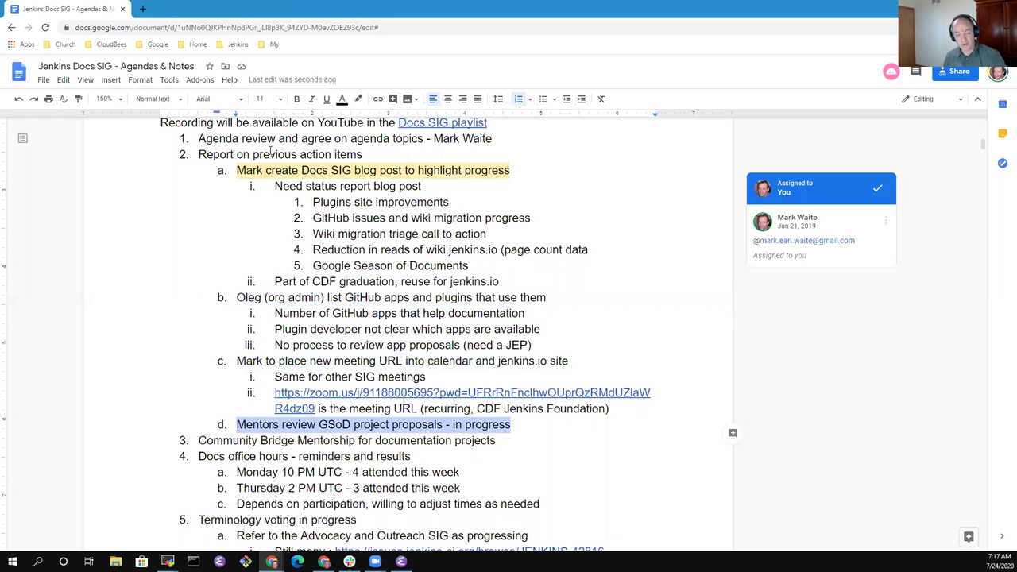
Step: Highlight the Community Bridge Mentorship agenda topic, followed by the "Docs office hours - reminders and results" topic
{"action": "key", "text": "Down"}
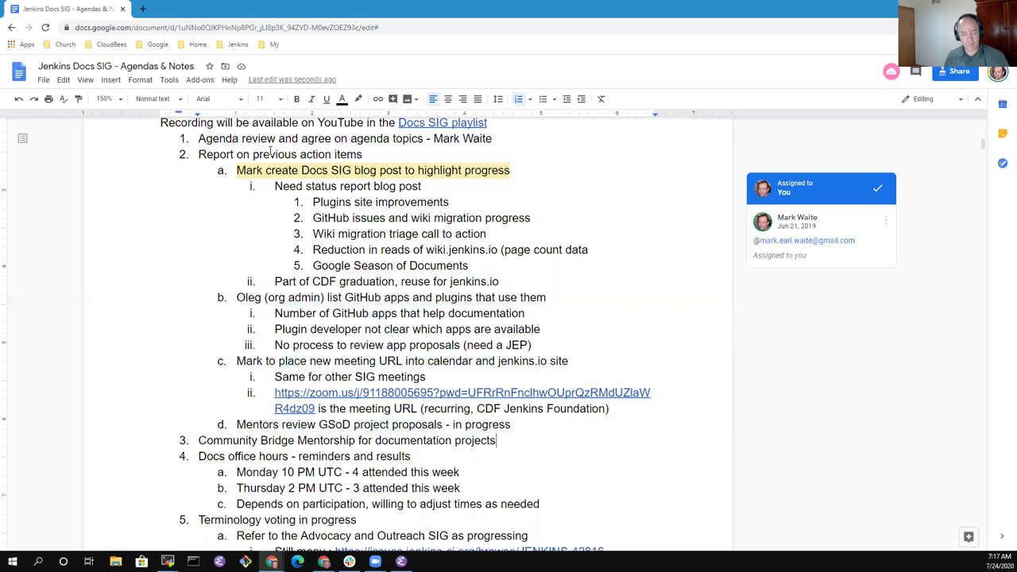
{"action": "key", "text": "shift+Home"}
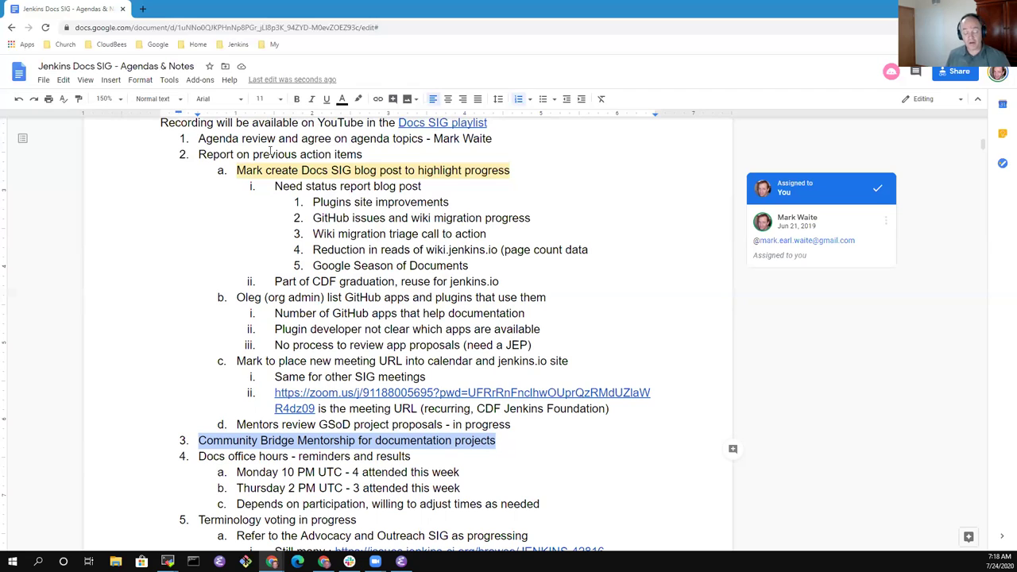
{"action": "key", "text": "Down"}
{"action": "key", "text": "Down"}
{"action": "key", "text": "Down"}
{"action": "key", "text": "Up"}
{"action": "key", "text": "Up"}
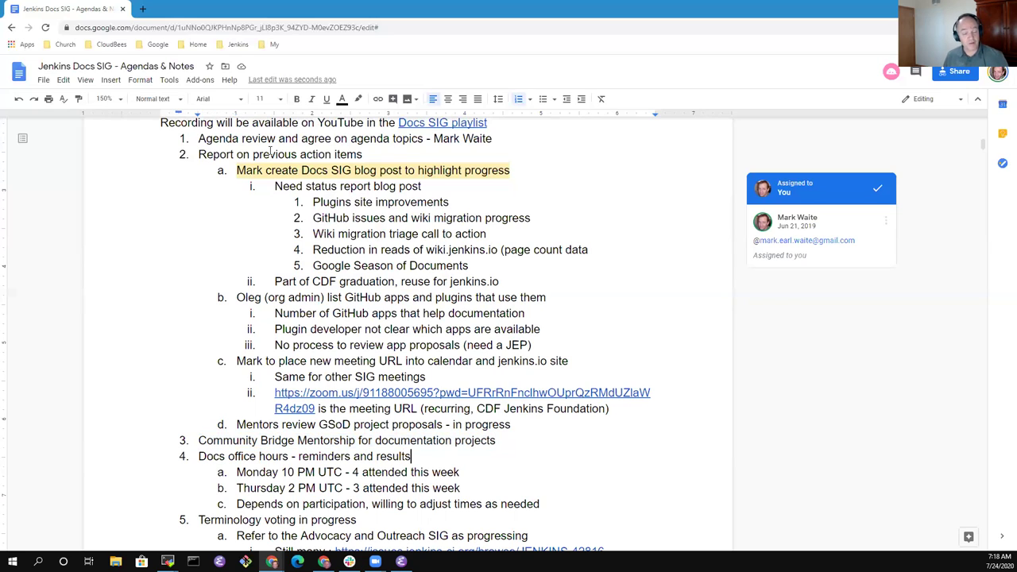
{"action": "key", "text": "shift+Home"}
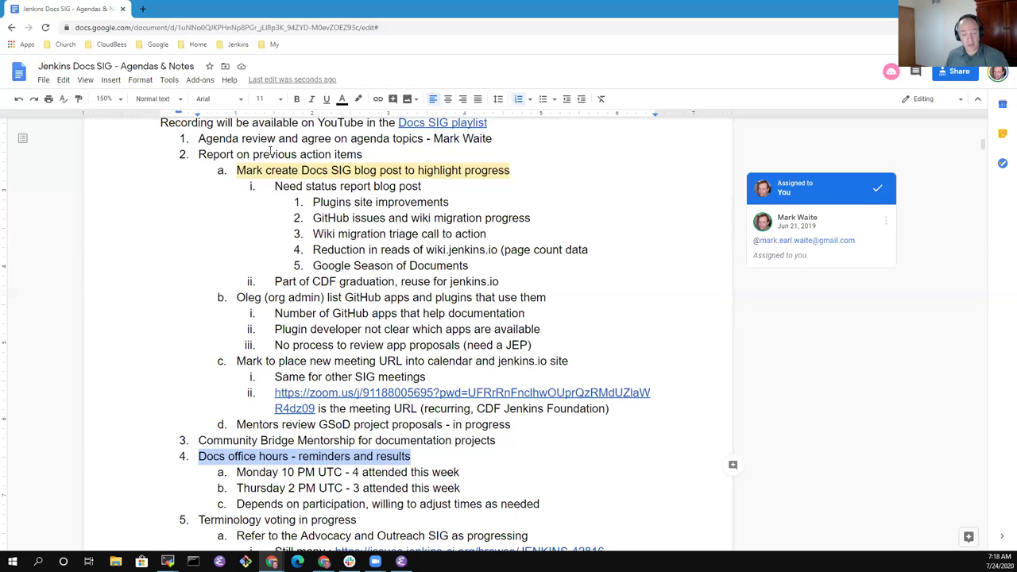
Step: Go past the office hours entries and highlight the "Terminology voting in progress" agenda topic
{"action": "key", "text": "Down"}
{"action": "key", "text": "Down"}
{"action": "key", "text": "Down"}
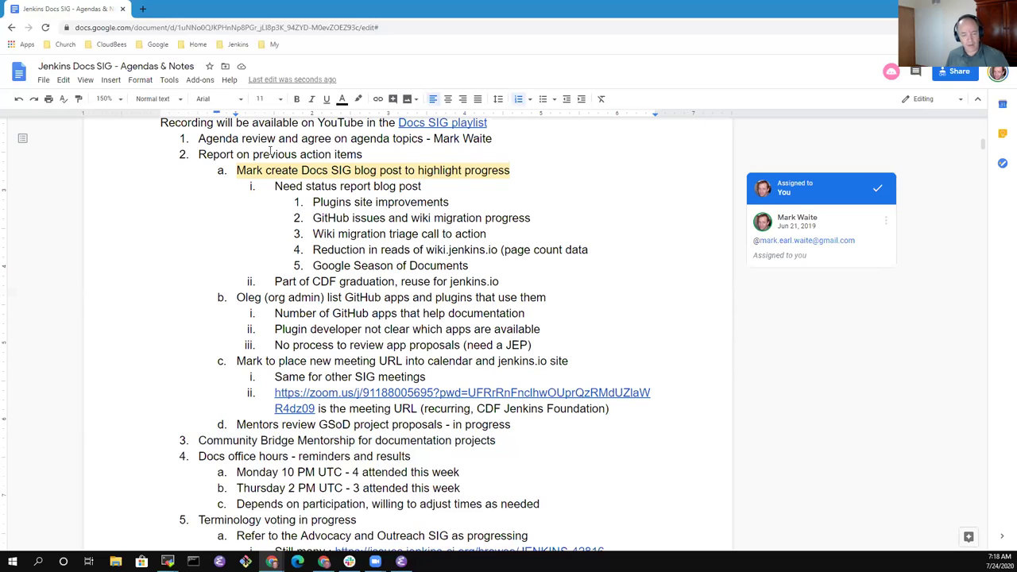
{"action": "key", "text": "Down"}
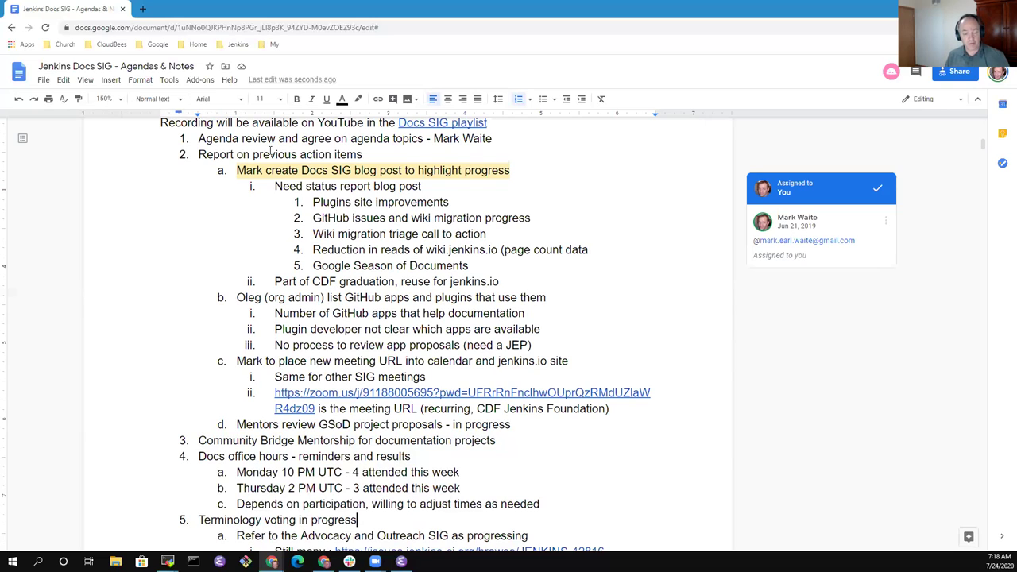
{"action": "key", "text": "shift+End"}
{"action": "key", "text": "Down"}
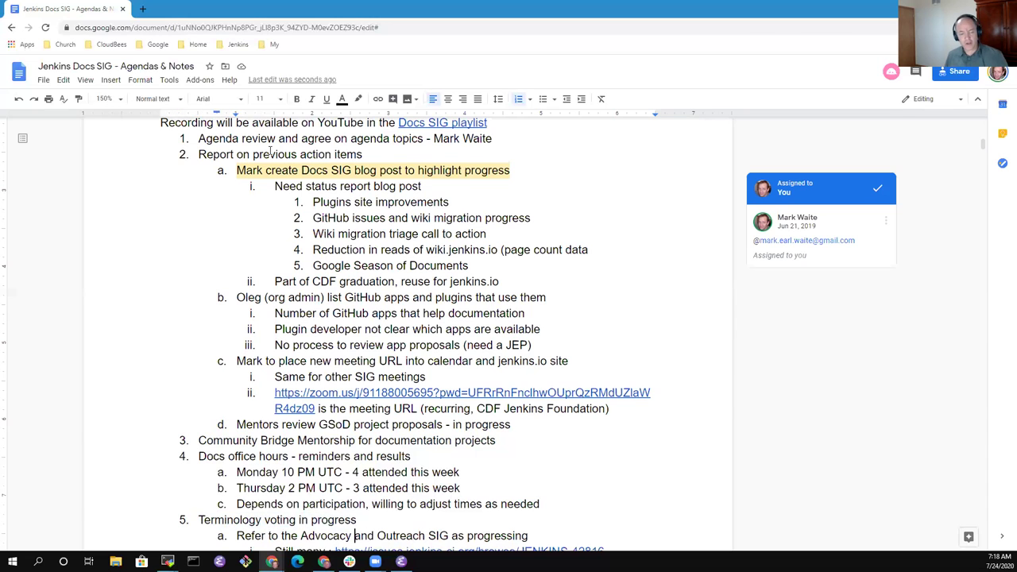
{"action": "key", "text": "Down"}
{"action": "key", "text": "Down"}
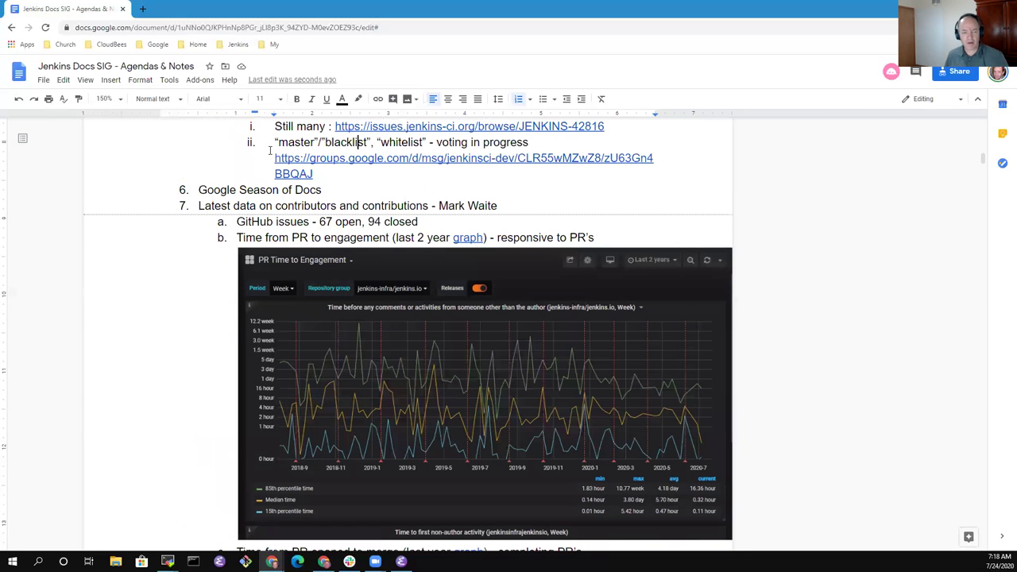
{"action": "key", "text": "Up"}
{"action": "key", "text": "Up"}
{"action": "key", "text": "Up"}
{"action": "key", "text": "Up"}
{"action": "key", "text": "Down"}
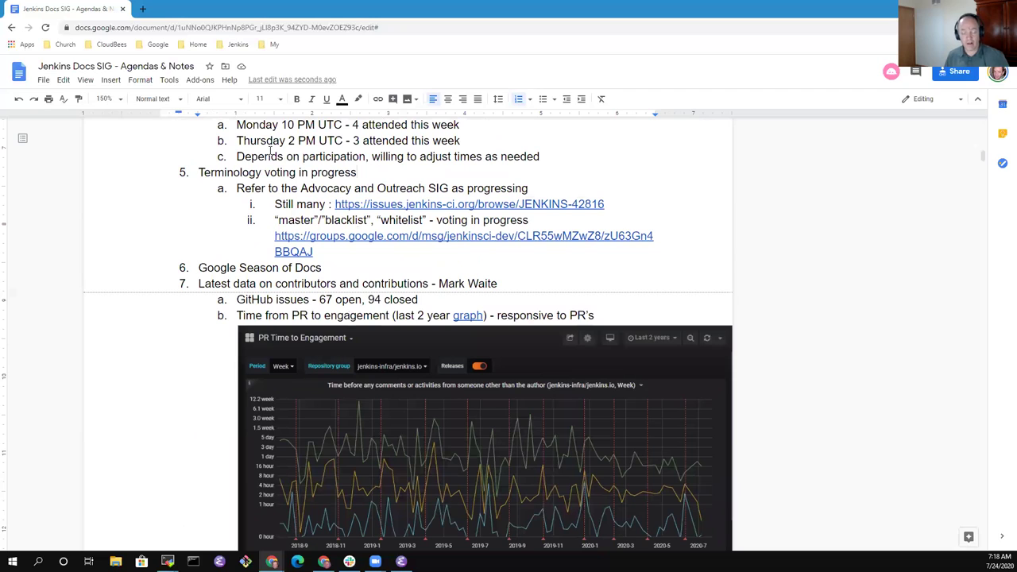
{"action": "key", "text": "shift+Home"}
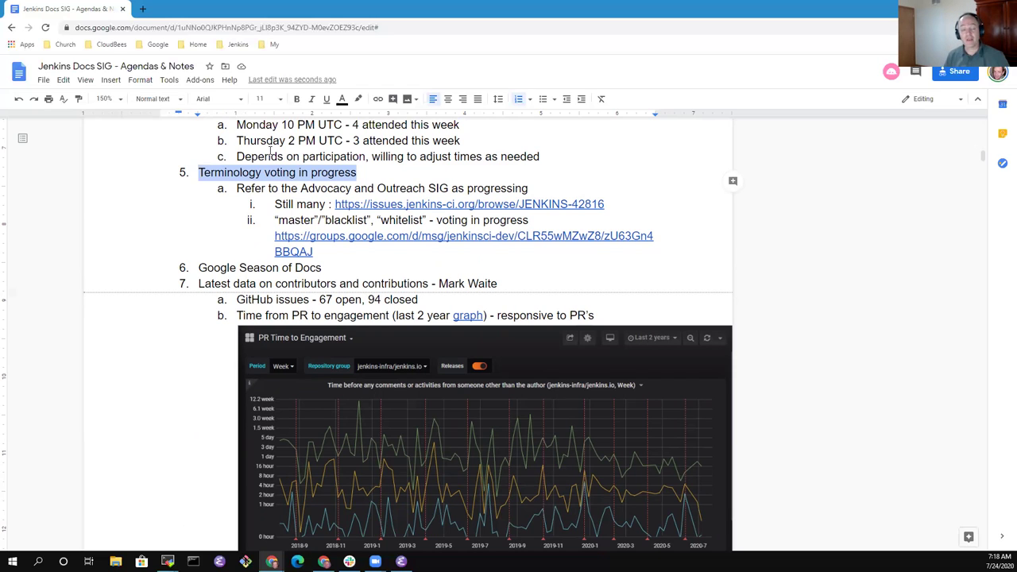
Step: Select the words "Advocacy and Outreach SIG" in the sub-item under the terminology voting topic
{"action": "key", "text": "Down"}
{"action": "key", "text": "ctrl+Left"}
{"action": "key", "text": "ctrl+shift+Right"}
{"action": "key", "text": "ctrl+shift+Right"}
{"action": "key", "text": "ctrl+shift+Right"}
{"action": "key", "text": "ctrl+shift+Right"}
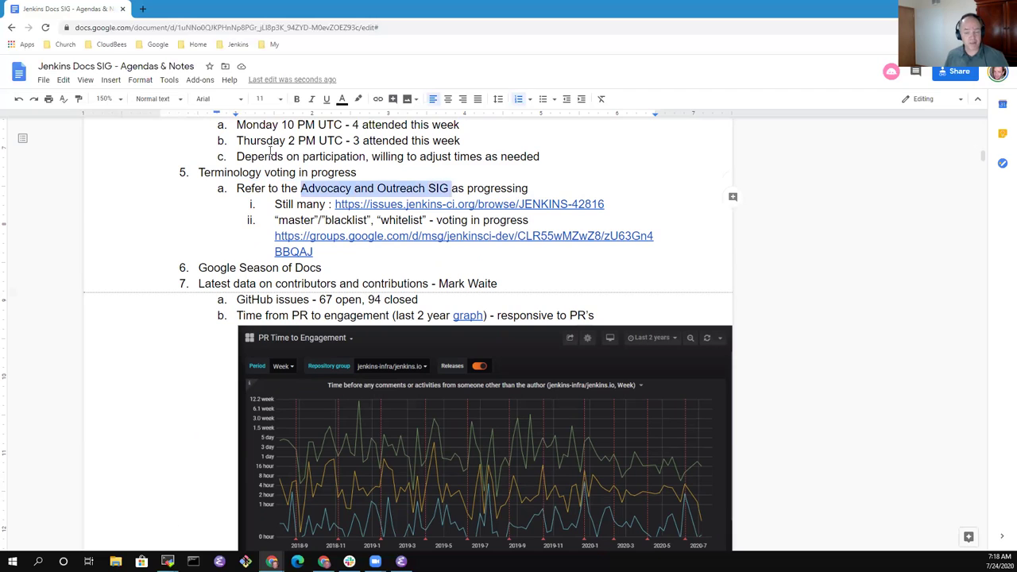
{"action": "key", "text": "shift+Left"}
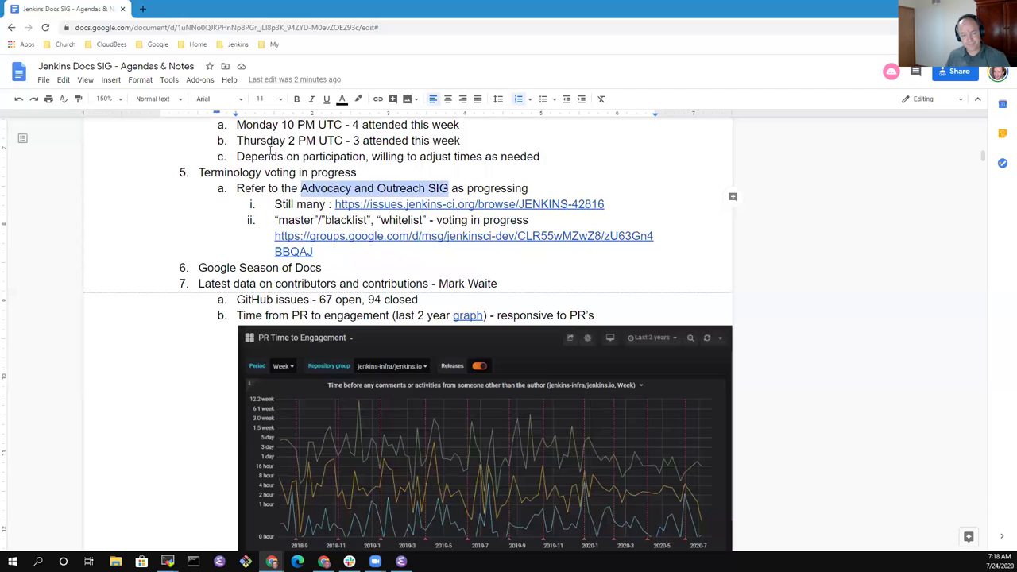
Step: Highlight the "Google Season of Docs" agenda topic
{"action": "key", "text": "Down"}
{"action": "key", "text": "Down"}
{"action": "key", "text": "Down"}
{"action": "key", "text": "Down"}
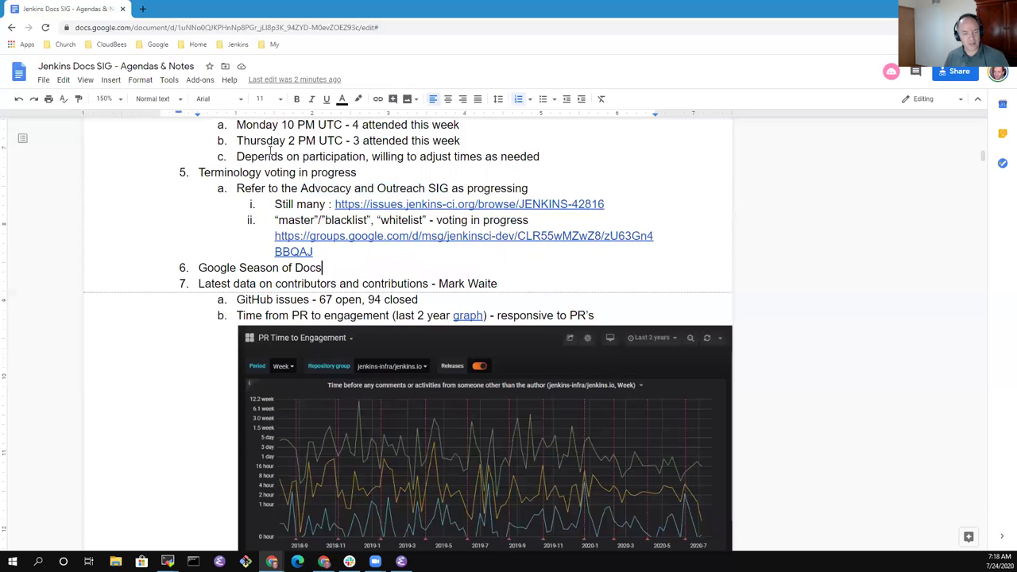
{"action": "key", "text": "shift+Home"}
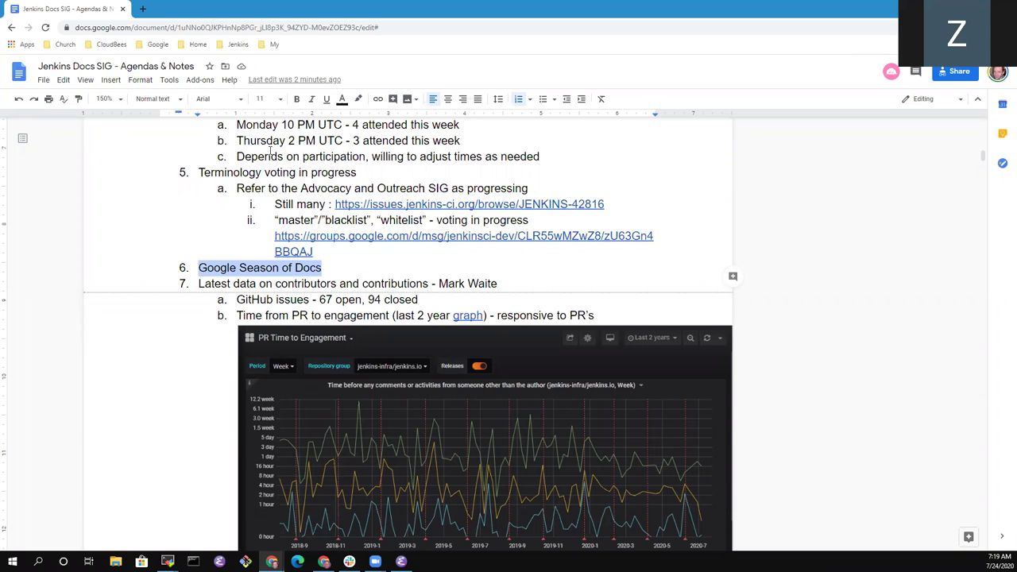
{"action": "key", "text": "Right"}
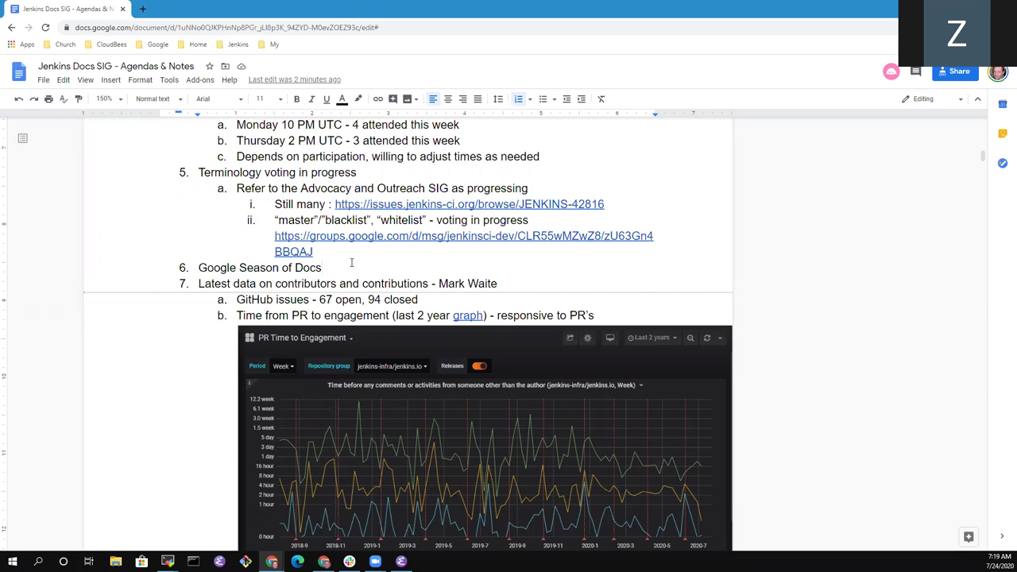
Step: Highlight the "Latest data on contributors and contributions" topic and its GitHub issues sub-item, ending at the start of the topic line
{"action": "key", "text": "Down"}
{"action": "key", "text": "shift+End"}
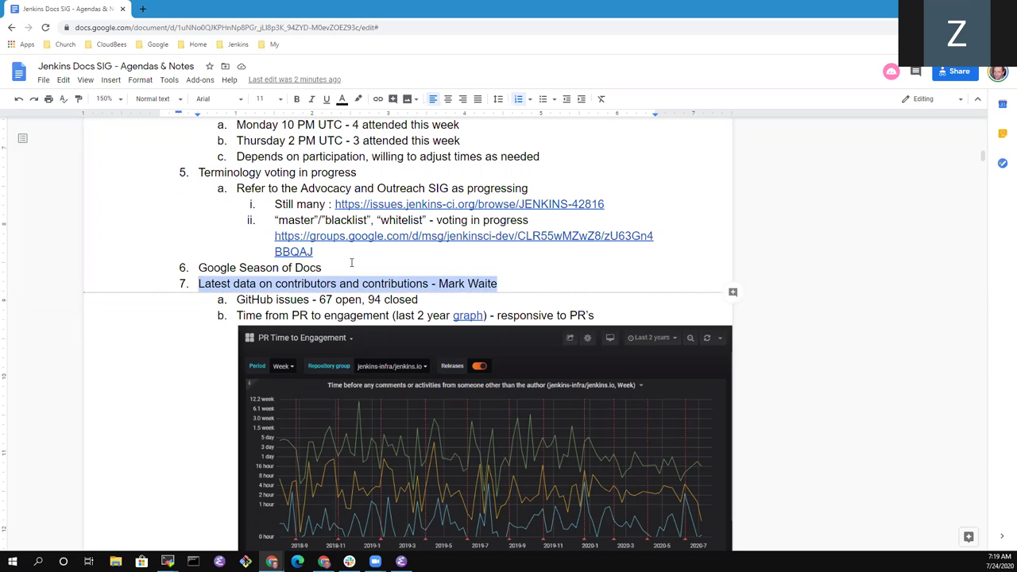
{"action": "key", "text": "Down"}
{"action": "key", "text": "Down"}
{"action": "key", "text": "Up"}
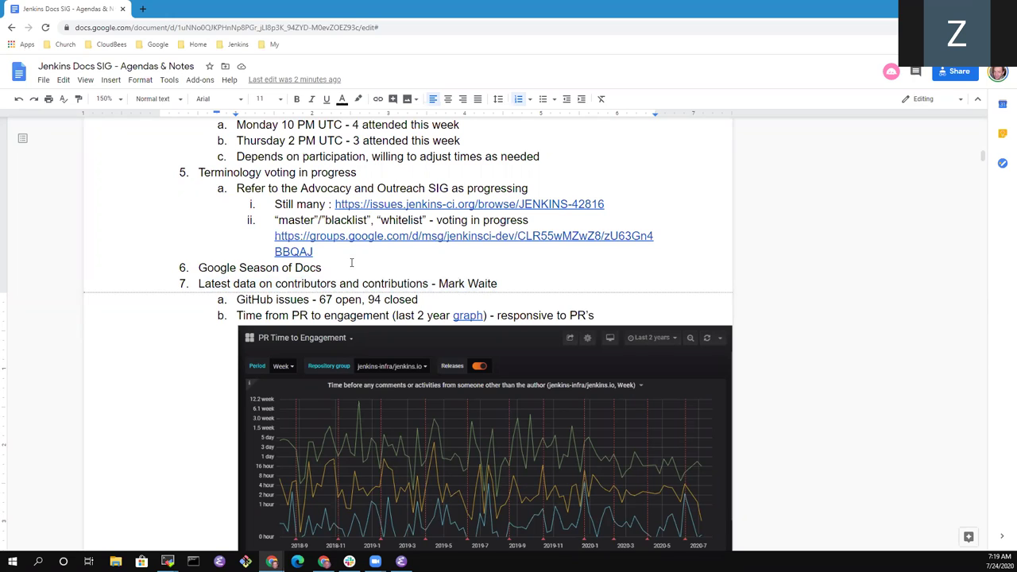
{"action": "key", "text": "shift+End"}
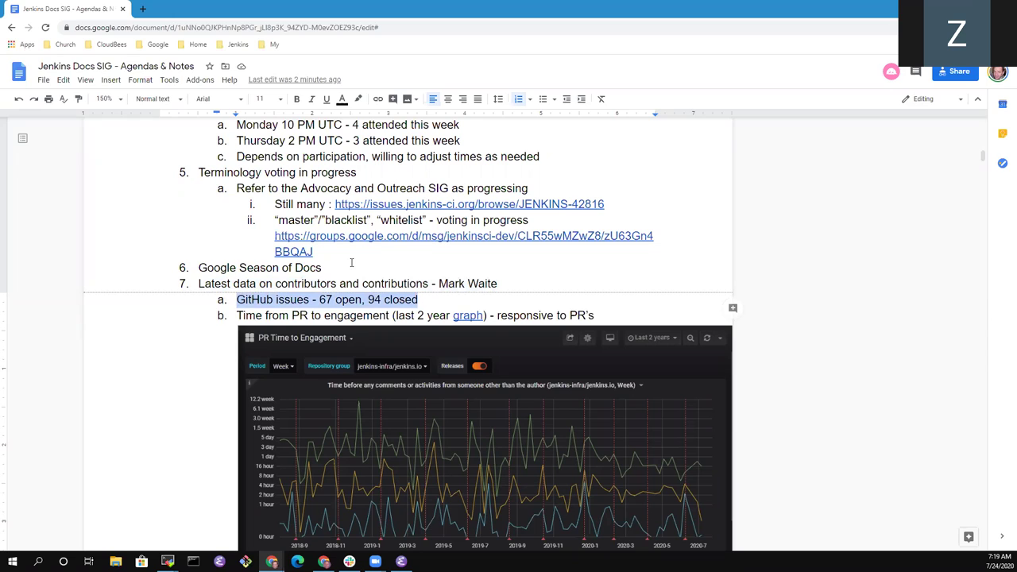
{"action": "key", "text": "Left"}
{"action": "key", "text": "Up"}
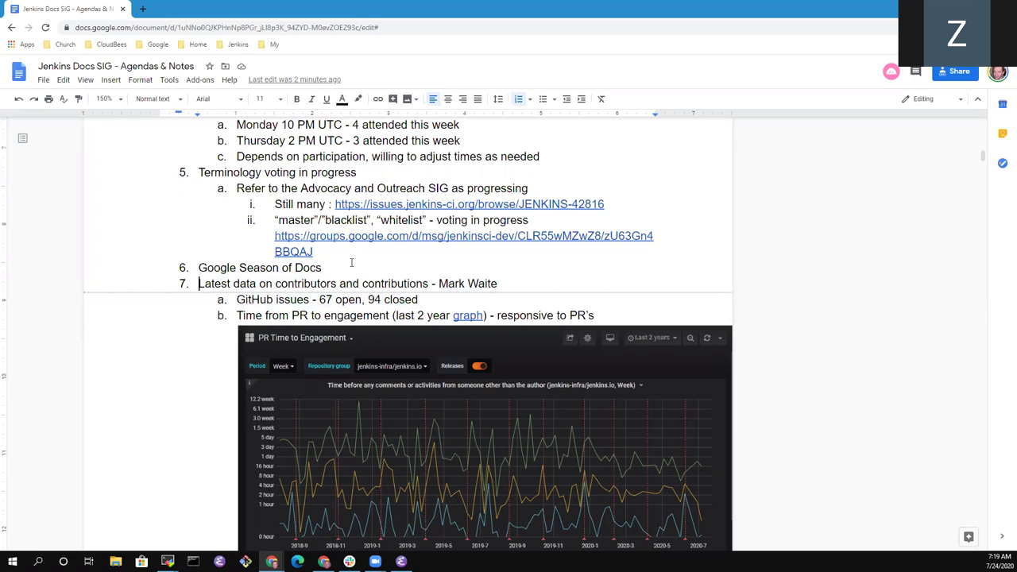
Step: Highlight the "Latest data on contributors and contributions" topic line again, followed by the whole GitHub issues sub-item beneath it
{"action": "key", "text": "shift+End"}
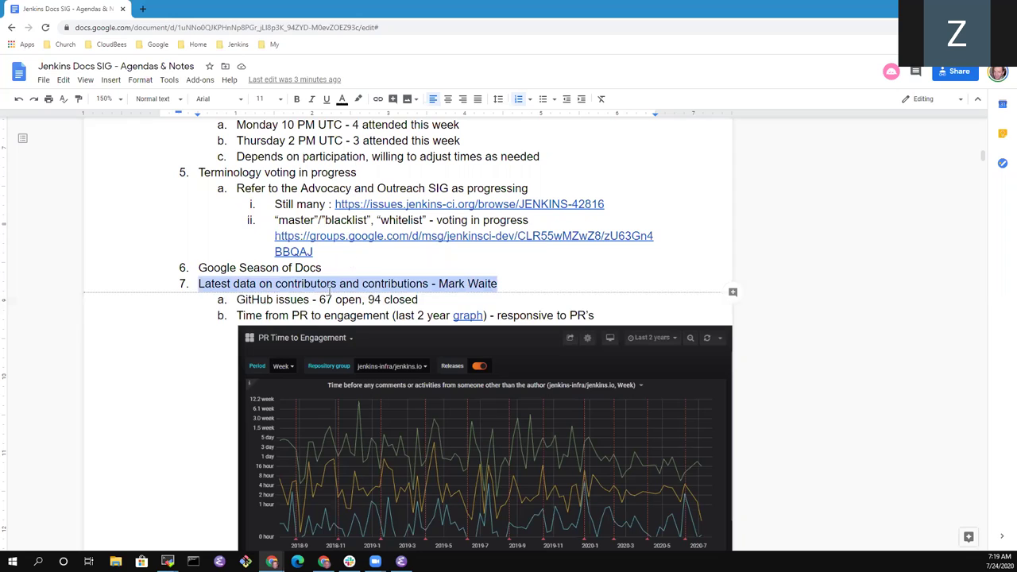
{"action": "left_click", "coordinate": [403, 299]}
{"action": "key", "text": "ctrl+Left"}
{"action": "key", "text": "ctrl+Left"}
{"action": "key", "text": "ctrl+Left"}
{"action": "key", "text": "ctrl+Left"}
{"action": "key", "text": "ctrl+Left"}
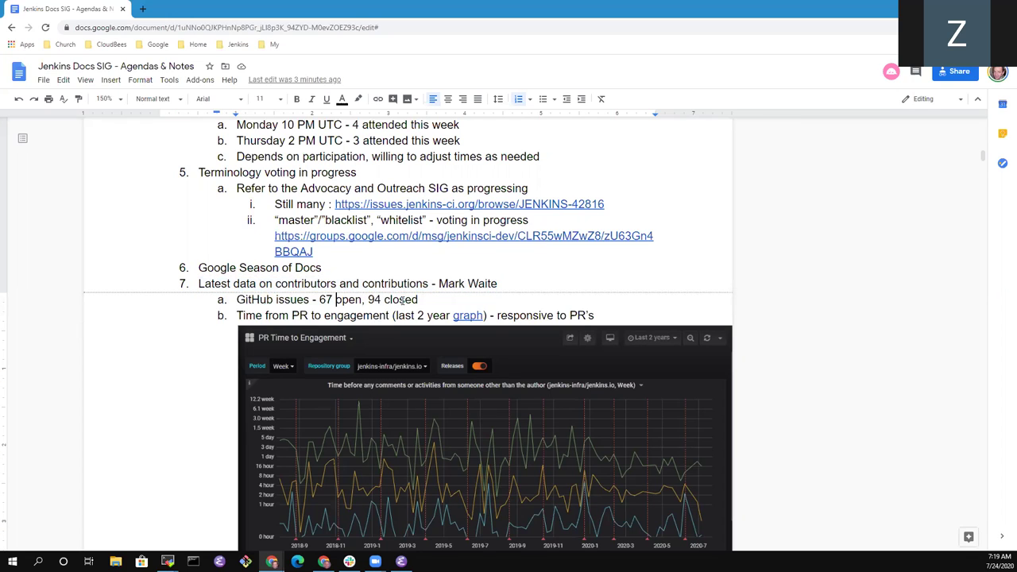
{"action": "key", "text": "ctrl+Left"}
{"action": "key", "text": "ctrl+Left"}
{"action": "key", "text": "shift+End"}
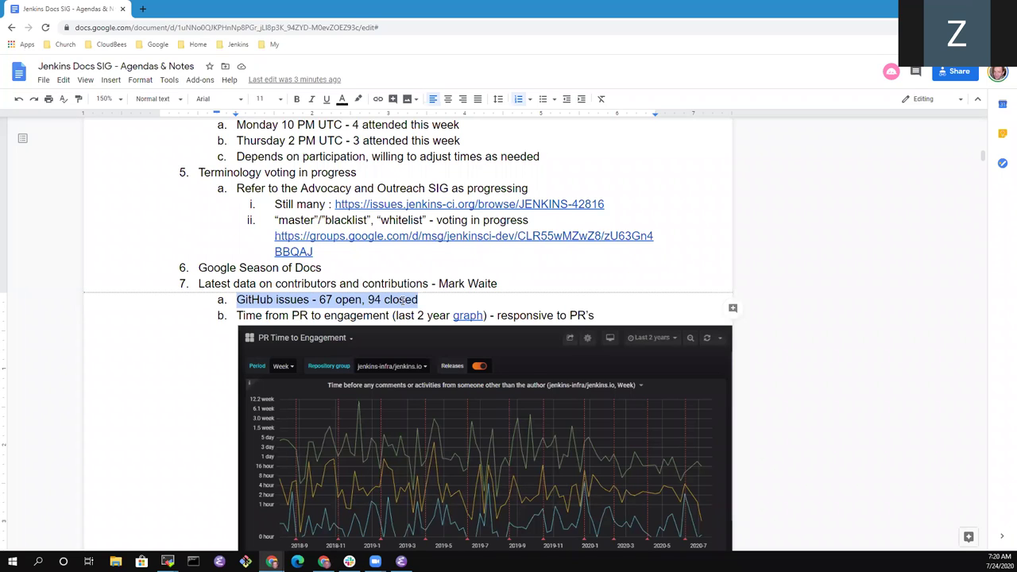
Step: Select the number of open issues within the GitHub issues sub-item
{"action": "key", "text": "Right"}
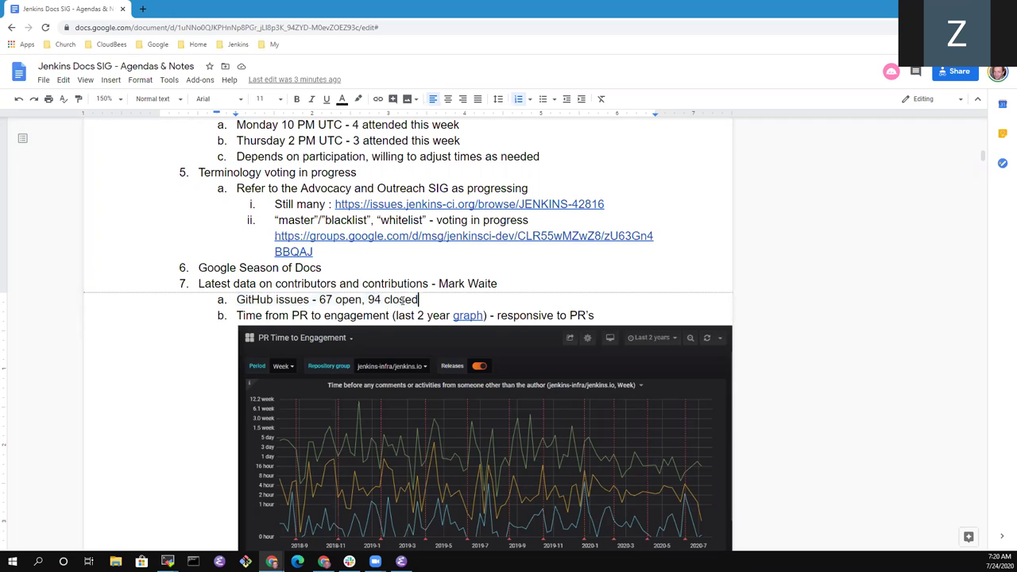
{"action": "key", "text": "ctrl+Left"}
{"action": "key", "text": "ctrl+Left"}
{"action": "key", "text": "ctrl+Left"}
{"action": "key", "text": "ctrl+shift+Left"}
Step: Examine the PR time-to-engagement graph and the opened-to-merged graph under the contributor data topic
{"action": "key", "text": "Down"}
{"action": "key", "text": "Down"}
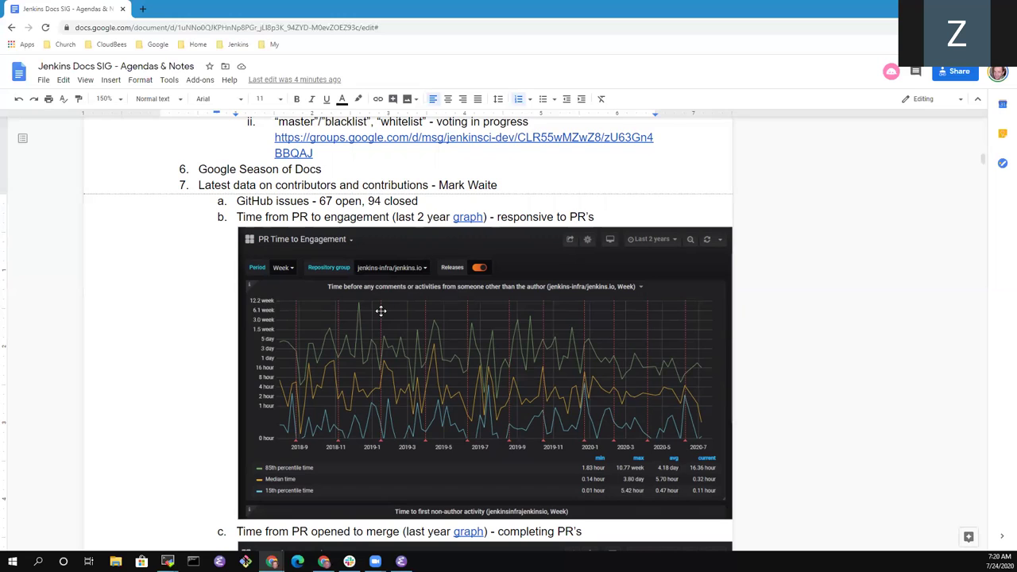
{"action": "scroll", "coordinate": [562, 340], "scroll_direction": "down", "scroll_amount": 3}
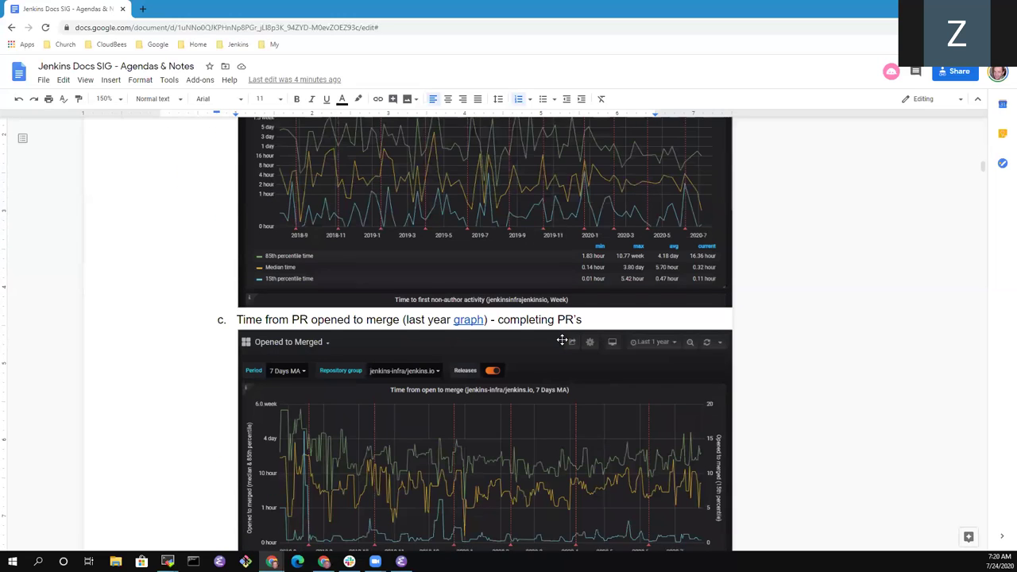
{"action": "scroll", "coordinate": [561, 340], "scroll_direction": "down", "scroll_amount": 1}
{"action": "scroll", "coordinate": [562, 340], "scroll_direction": "down", "scroll_amount": 2}
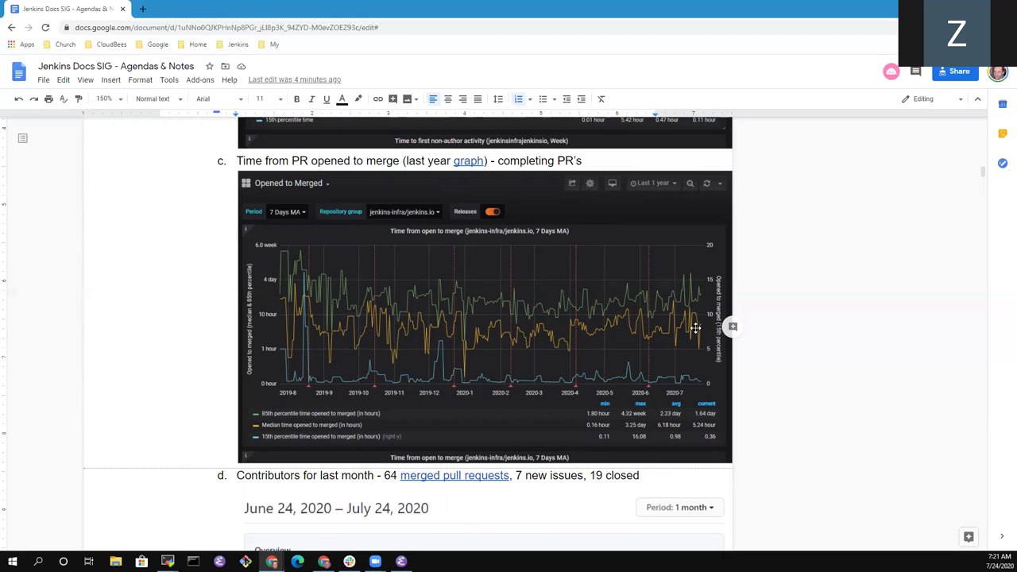
{"action": "scroll", "coordinate": [661, 286], "scroll_direction": "down", "scroll_amount": 3}
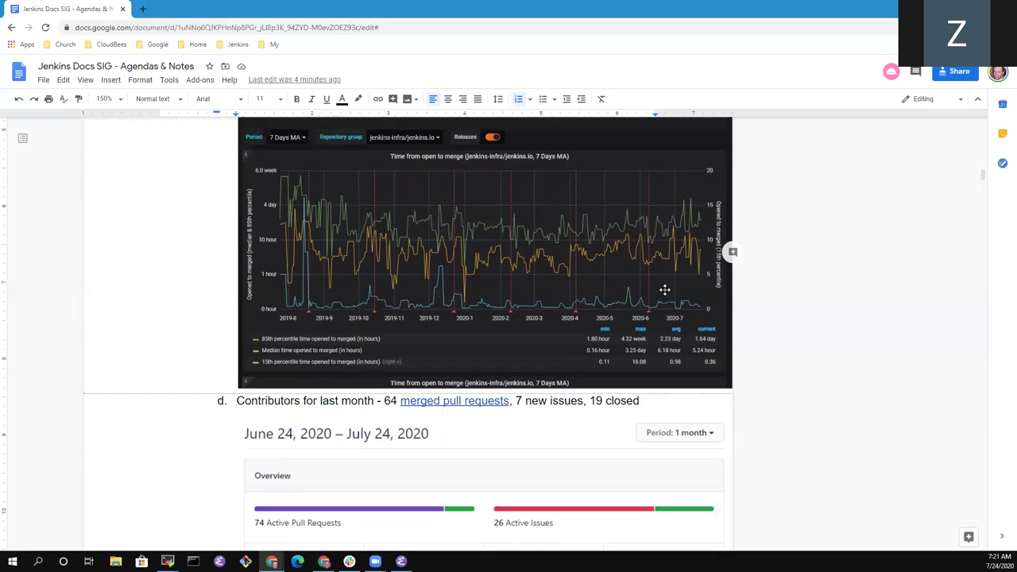
{"action": "scroll", "coordinate": [659, 294], "scroll_direction": "down", "scroll_amount": 1}
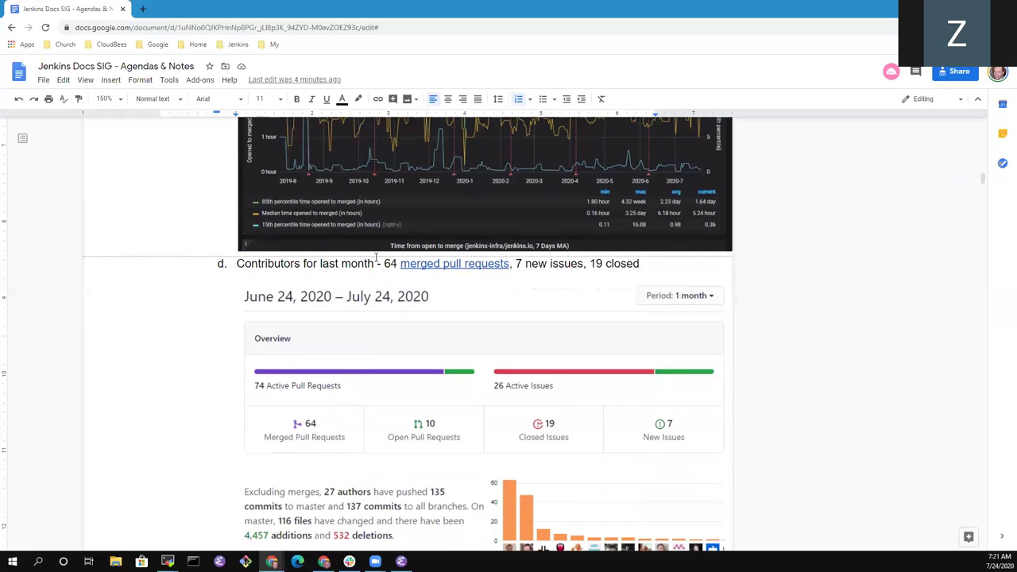
Step: Go through the "Contributors for last month" sub-item and its monthly overview of pull requests, issues and authors
{"action": "left_click", "coordinate": [547, 265]}
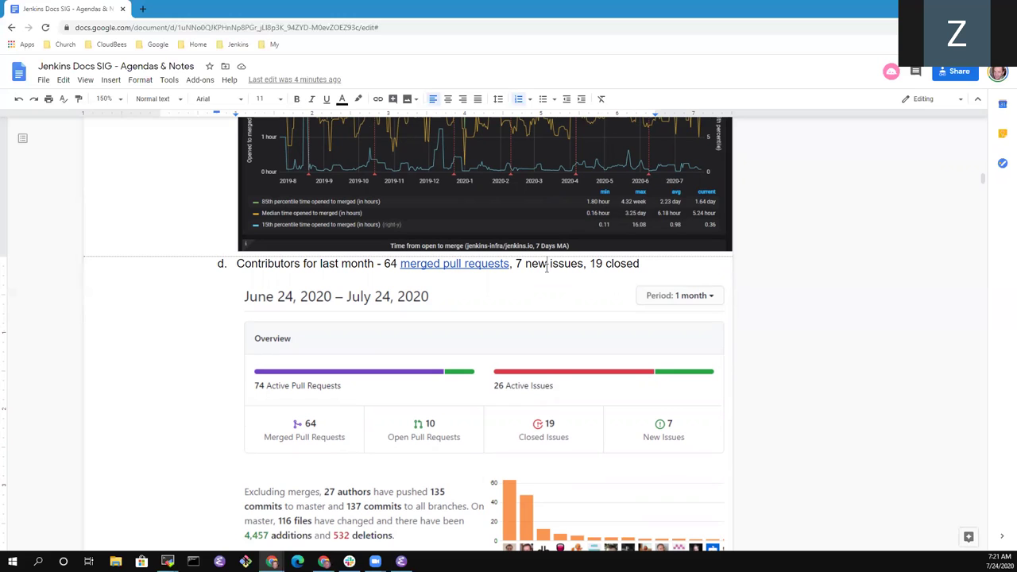
{"action": "scroll", "coordinate": [498, 191], "scroll_direction": "down", "scroll_amount": 4}
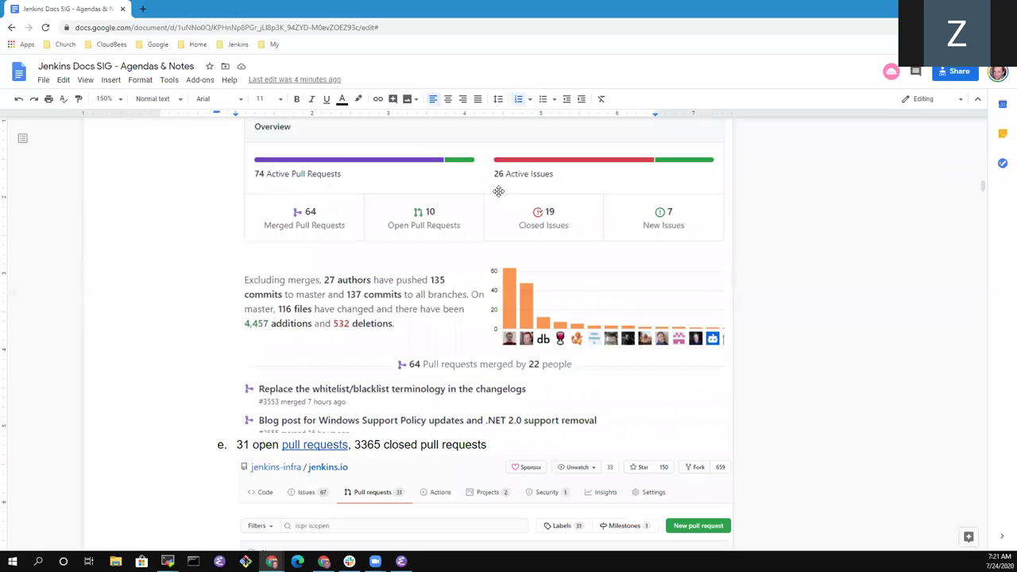
{"action": "scroll", "coordinate": [499, 192], "scroll_direction": "down", "scroll_amount": 2}
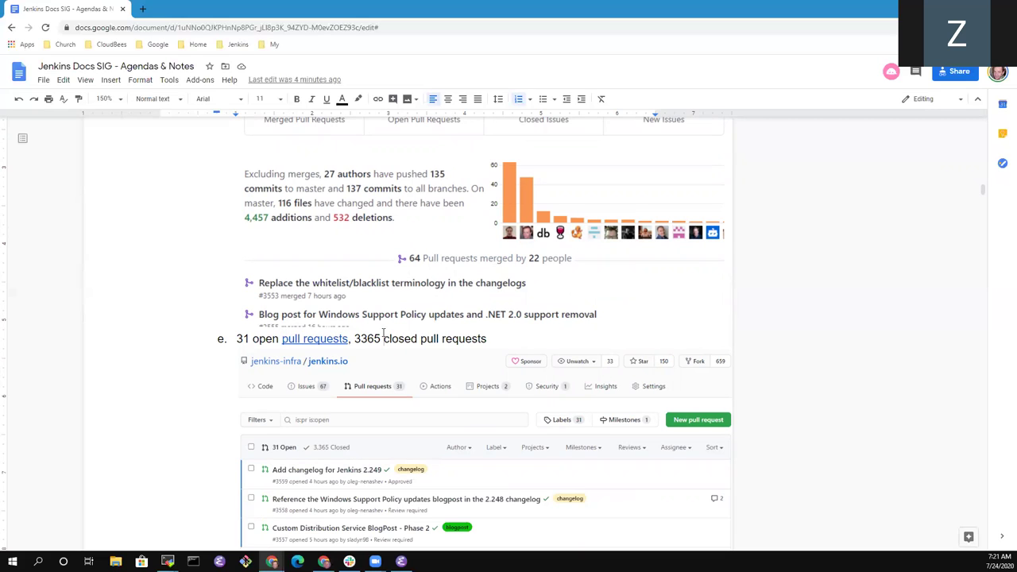
Step: Highlight the closed pull requests part of the pull requests sub-item and look over the pull request list image below it
{"action": "key", "text": "ctrl+shift+Right"}
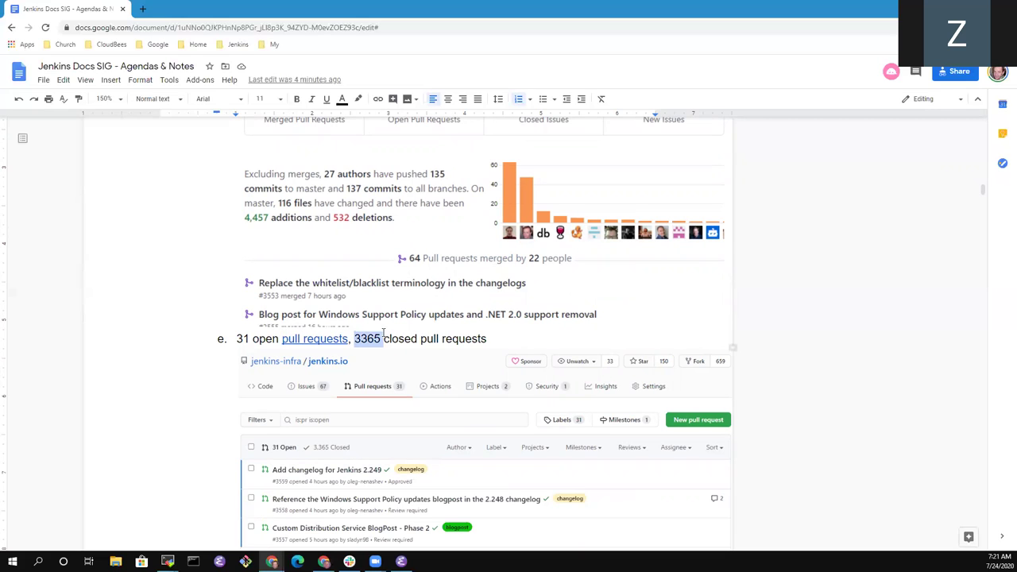
{"action": "key", "text": "shift+End"}
{"action": "key", "text": "Left"}
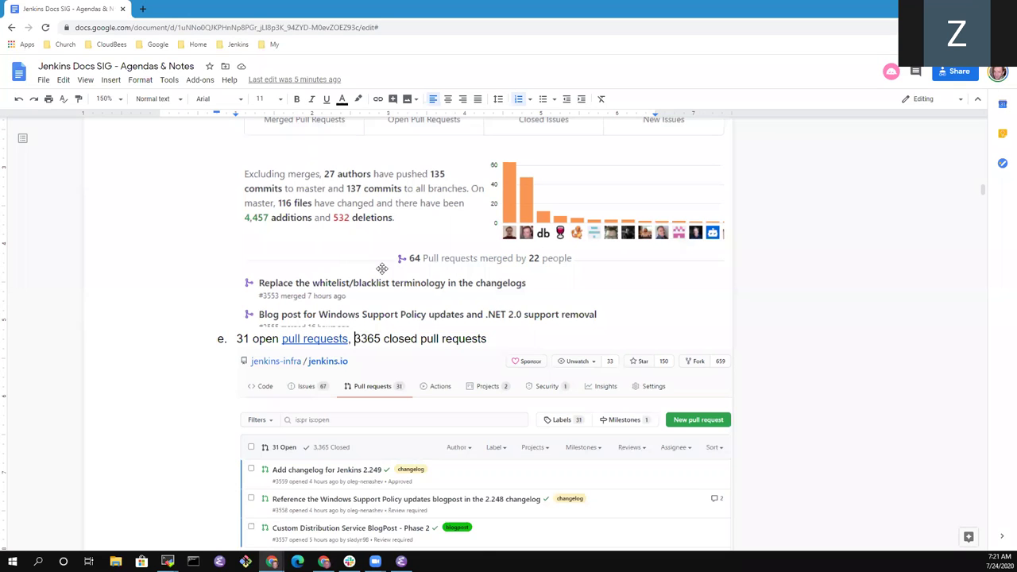
{"action": "scroll", "coordinate": [404, 283], "scroll_direction": "down", "scroll_amount": 3}
{"action": "scroll", "coordinate": [440, 351], "scroll_direction": "up", "scroll_amount": 1}
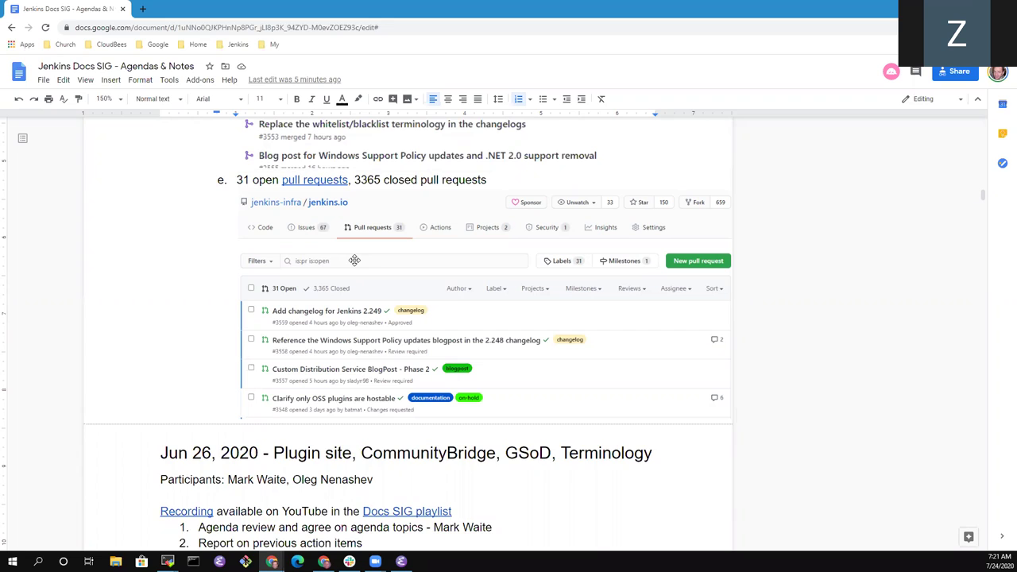
{"action": "key", "text": "Return"}
{"action": "key", "text": "BackSpace"}
{"action": "key", "text": "BackSpace"}
{"action": "key", "text": "BackSpace"}
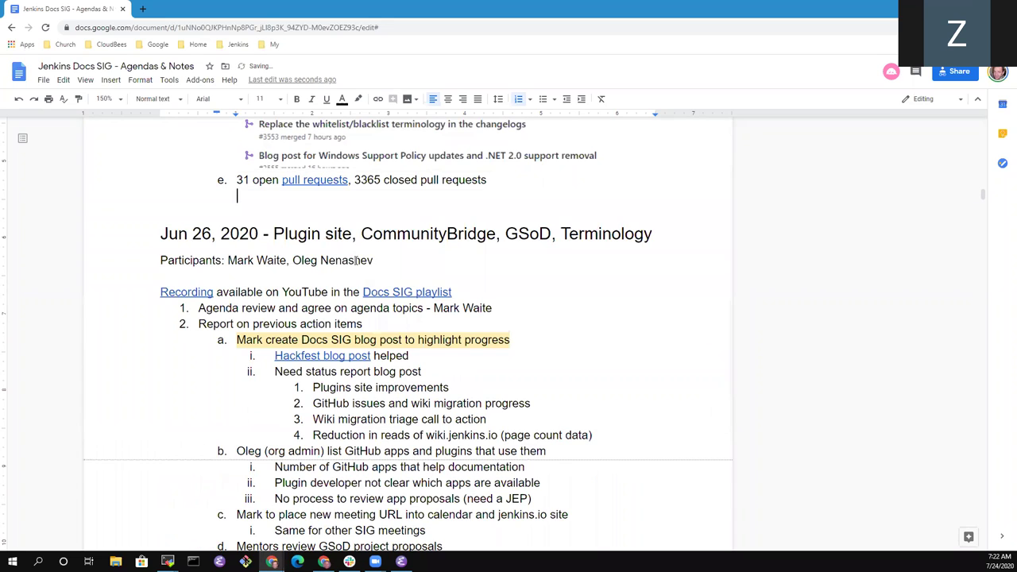
{"action": "key", "text": "ctrl+z"}
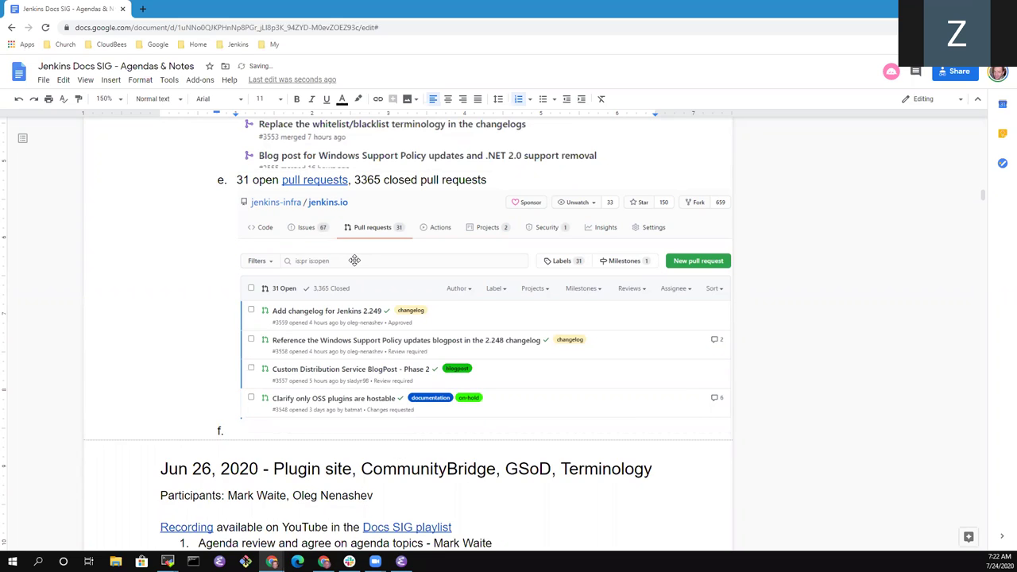
{"action": "key", "text": "ctrl+z"}
Step: Add a top-level agenda topic "Question and Answer" after the pull request list image, following topic 7
{"action": "key", "text": "Return"}
{"action": "key", "text": "shift+Tab"}
{"action": "type", "text": "Question and Answer"}
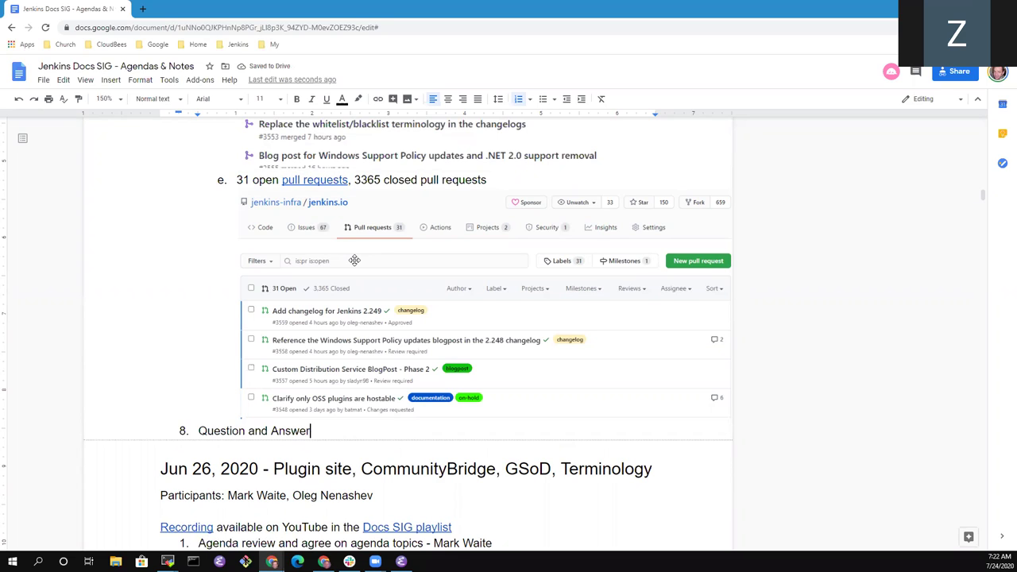
Step: Add a sub-item under the Question and Answer topic reading "User pages that are currently on the wiki.jenkins.io site"
{"action": "key", "text": "Return"}
{"action": "key", "text": "Tab"}
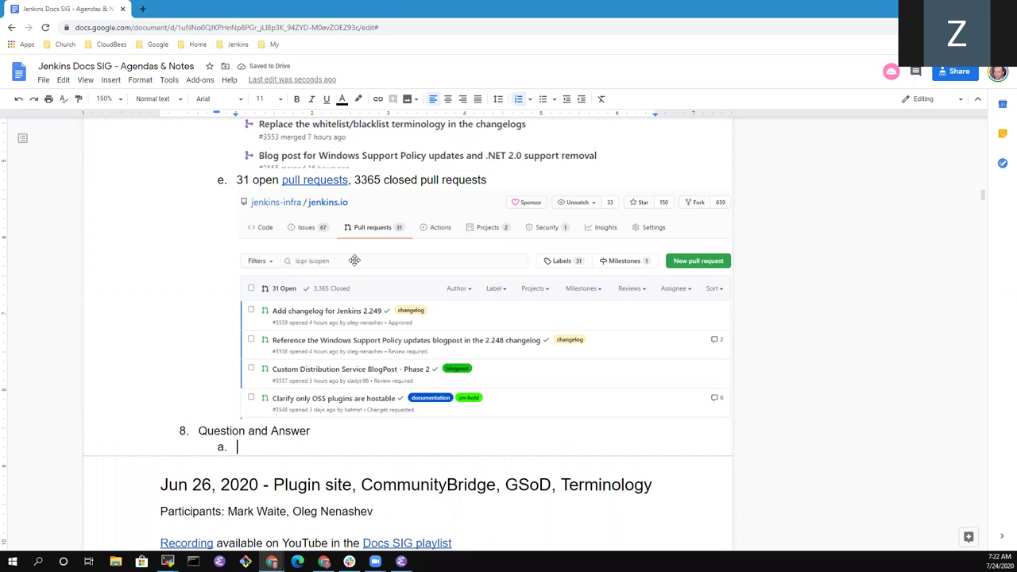
{"action": "type", "text": "User pages that are correc"}
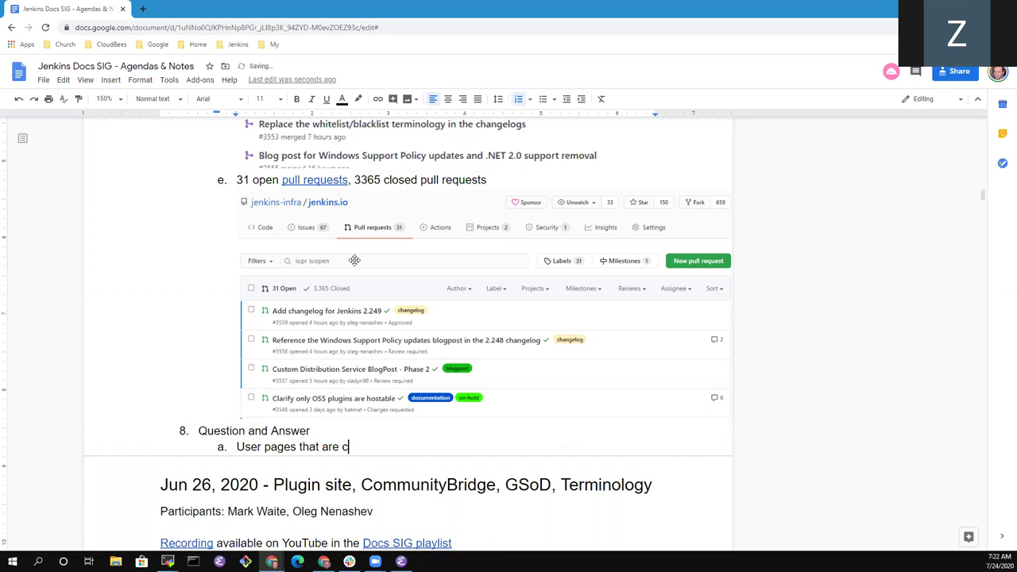
{"action": "key", "text": "BackSpace"}
{"action": "key", "text": "BackSpace"}
{"action": "key", "text": "BackSpace"}
{"action": "key", "text": "BackSpace"}
{"action": "key", "text": "BackSpace"}
{"action": "key", "text": "BackSpace"}
{"action": "type", "text": "currently on the wiki"}
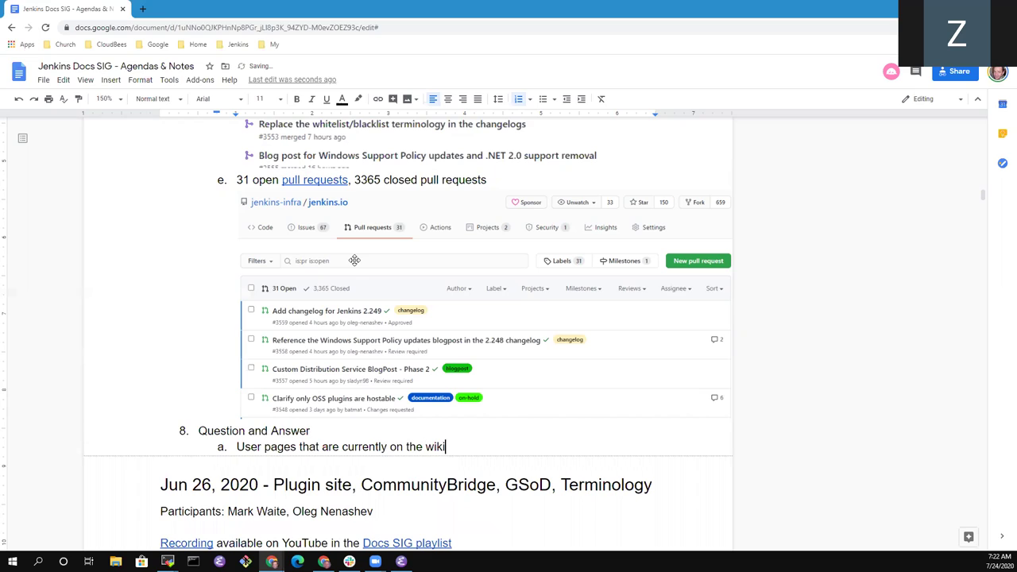
{"action": "type", "text": ".jenkins.io site"}
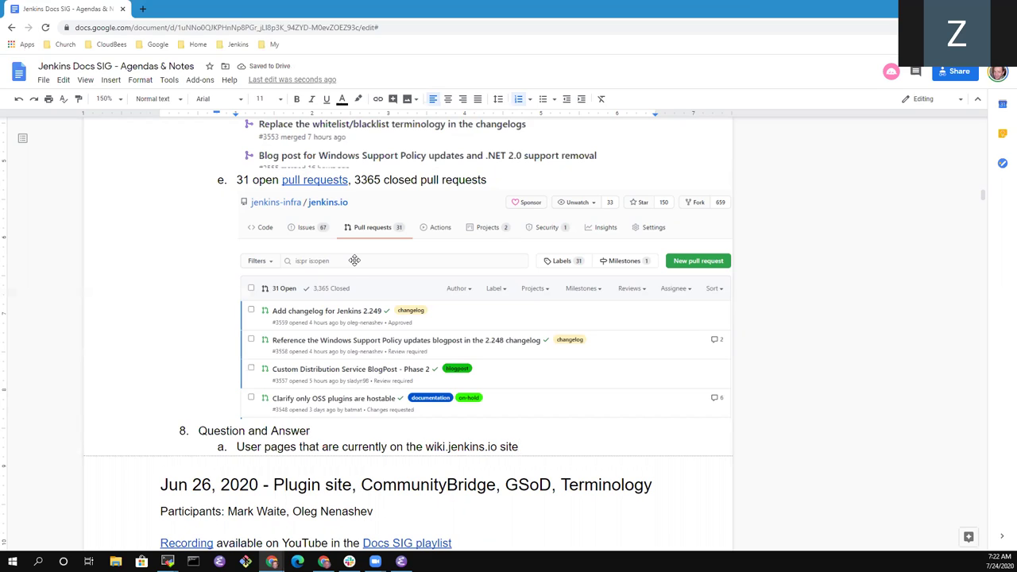
Step: Complete the sub-item's question with ", do the GitHub issues cover all pages on the wiki?"
{"action": "type", "text": ", do the GitHub us"}
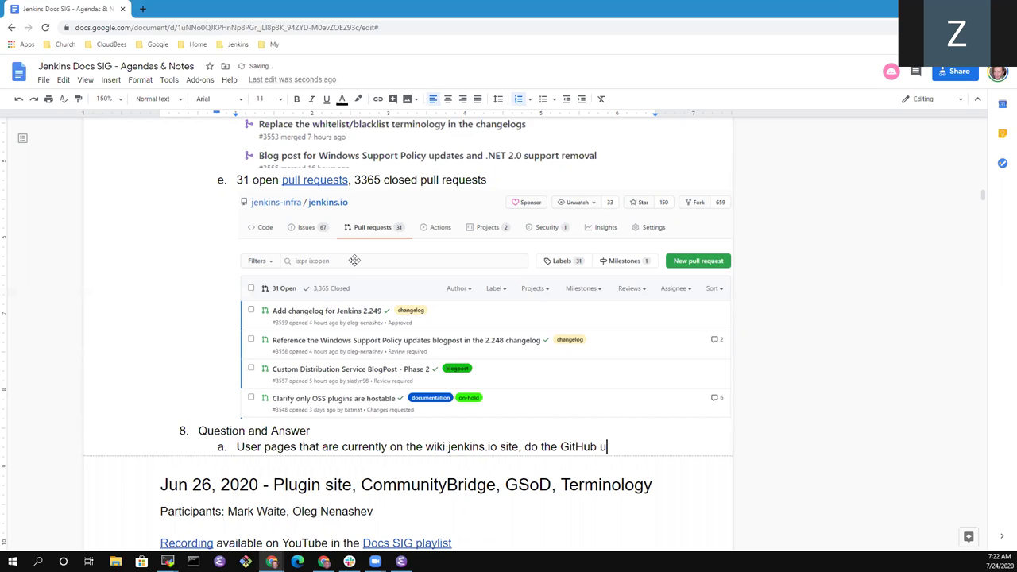
{"action": "key", "text": "BackSpace"}
{"action": "key", "text": "BackSpace"}
{"action": "type", "text": "issues cover all"}
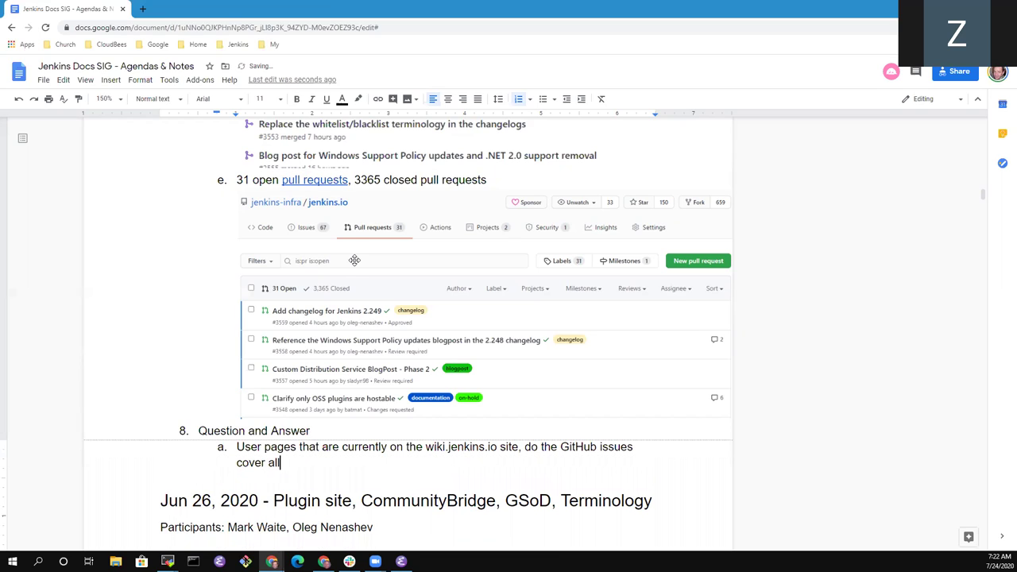
{"action": "type", "text": " pages on the wiki"}
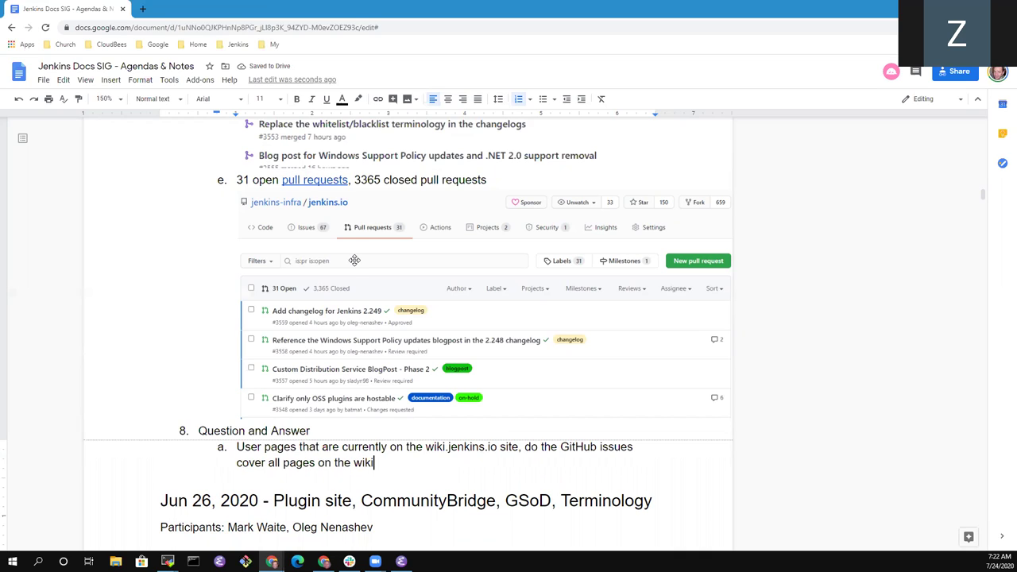
{"action": "type", "text": "?"}
Step: Nest a note: "Are issues created for all wiki pages? Not yet, there is a triage / review process that is required before we decide where to"
{"action": "key", "text": "Return"}
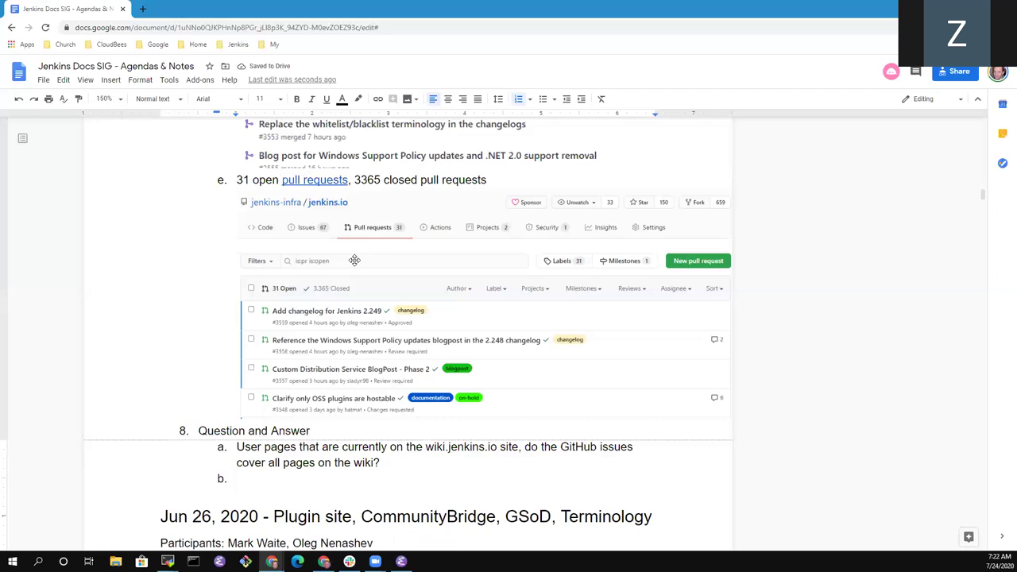
{"action": "key", "text": "Tab"}
{"action": "type", "text": "Are issues creat"}
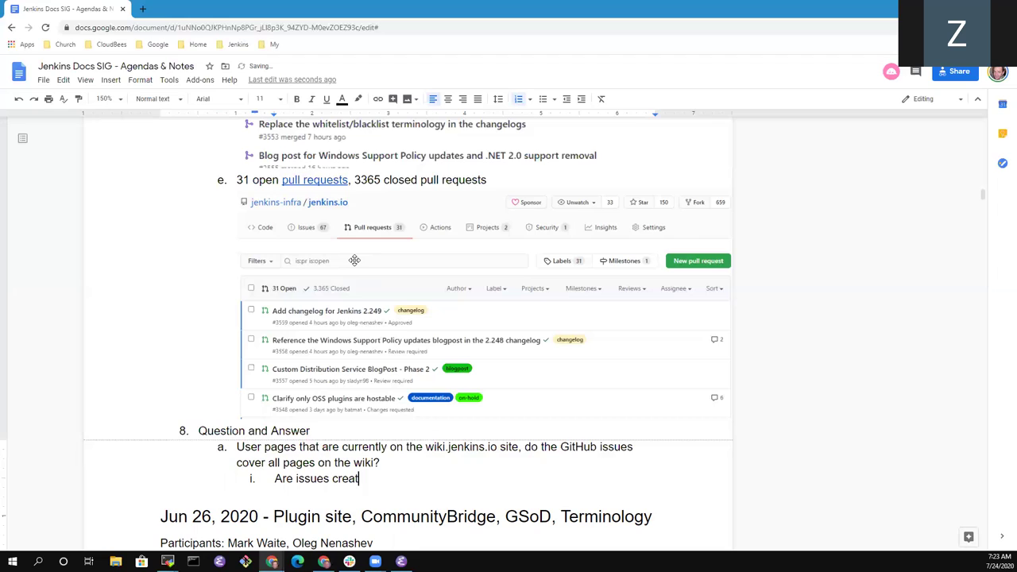
{"action": "type", "text": "ed for all wiki pages? Not"}
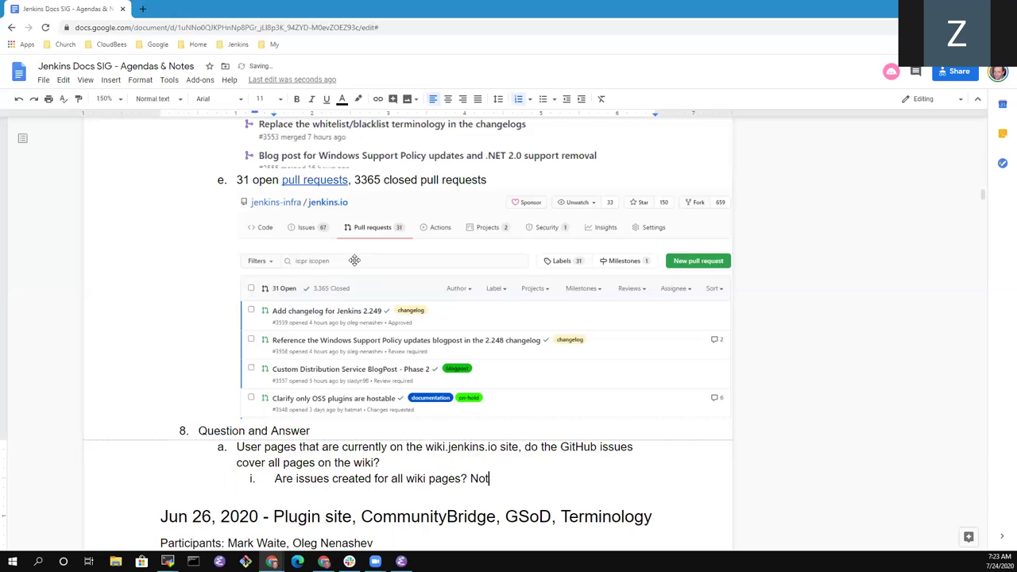
{"action": "type", "text": "yet, there is a triage / review process that is reuqired"}
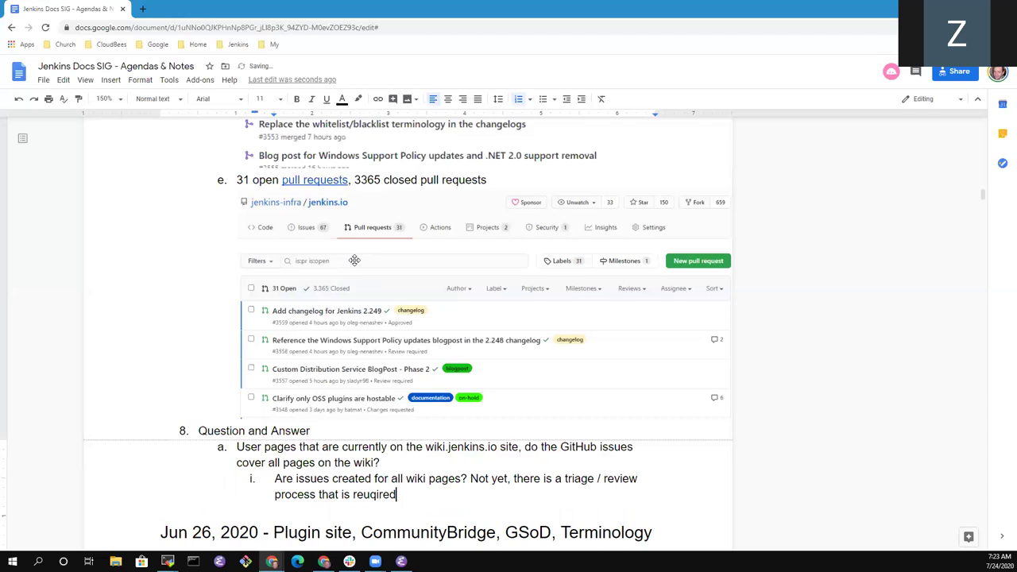
{"action": "key", "text": "ctrl+BackSpace"}
{"action": "type", "text": "required before we decide where to"}
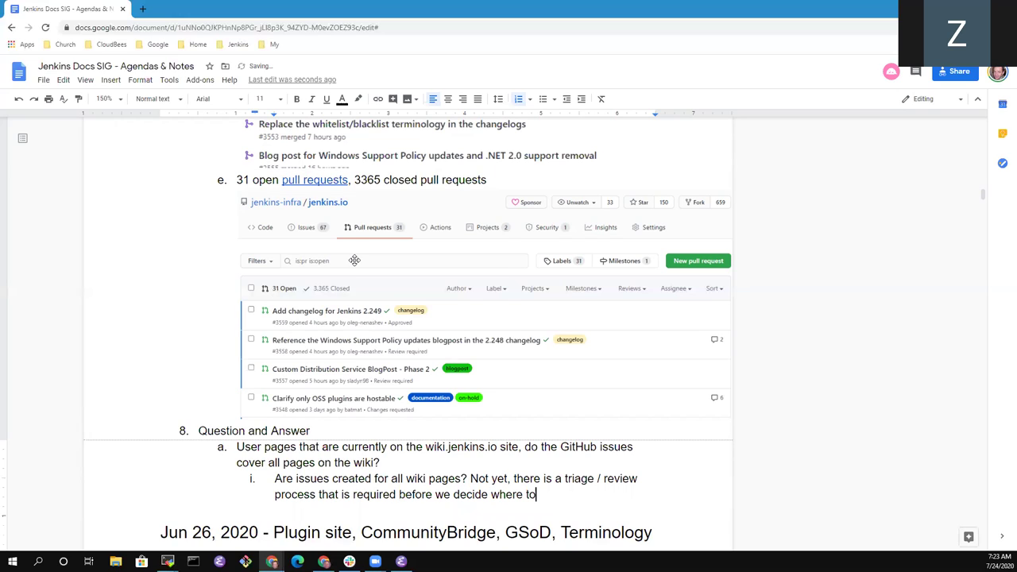
Step: Finish the note with "place a wiki page in the jenkins.io site and which content should be migrated" and start a nested item beneath it
{"action": "type", "text": " place a wiki page"}
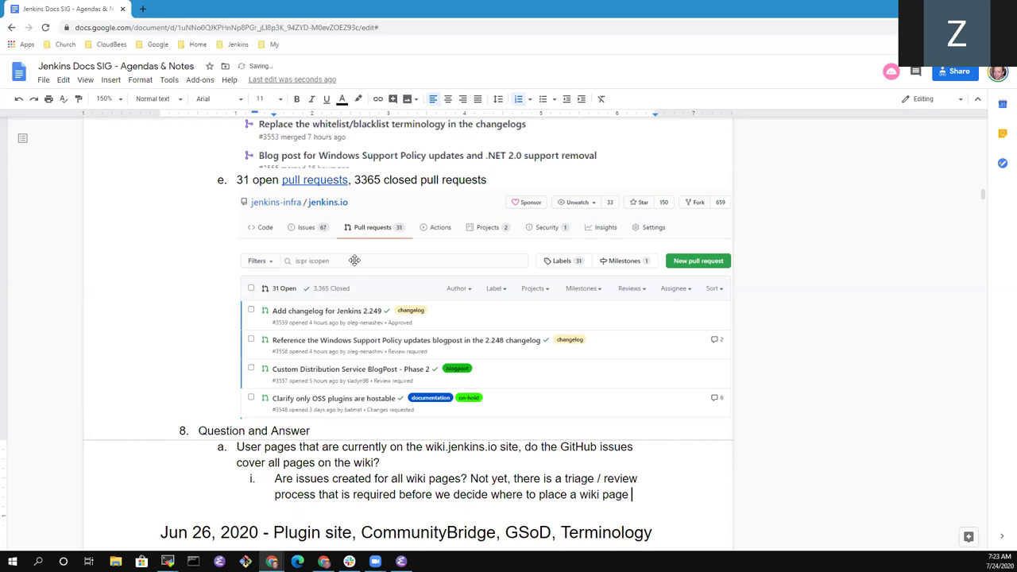
{"action": "type", "text": " in the jenkins"}
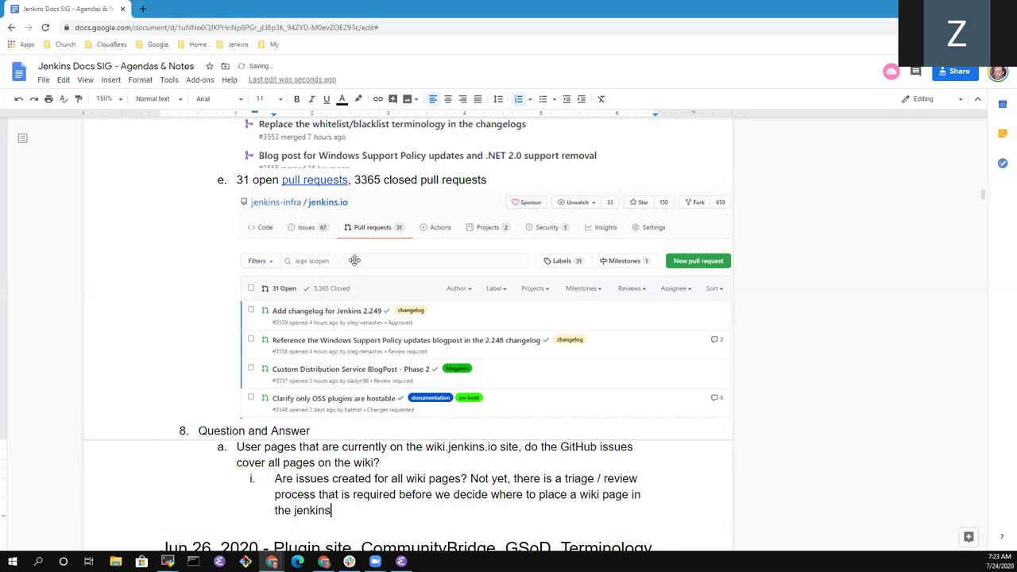
{"action": "type", "text": ".io site"}
{"action": "type", "text": "."}
{"action": "key", "text": "BackSpace"}
{"action": "key", "text": "BackSpace"}
{"action": "type", "text": "and which c"}
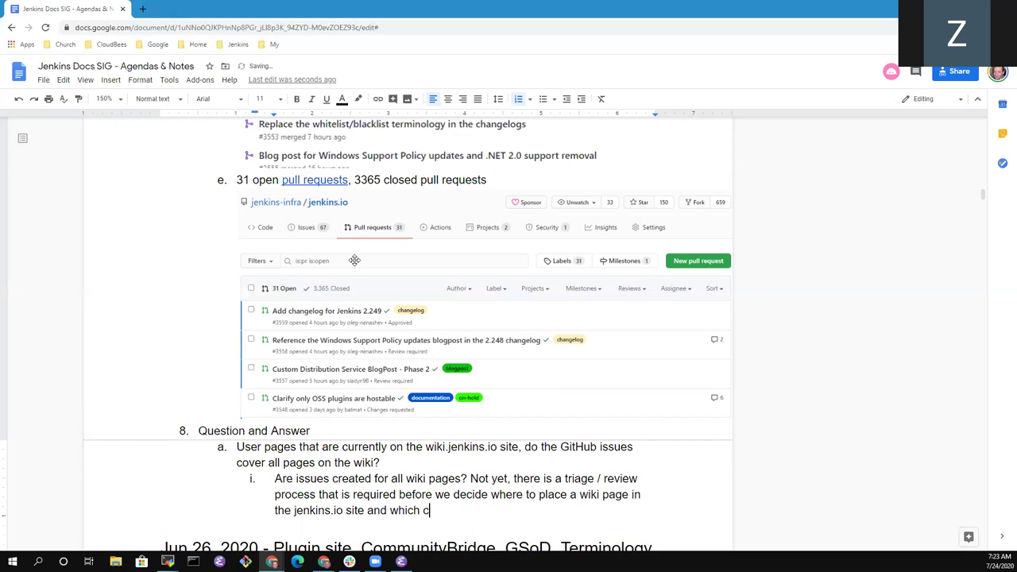
{"action": "type", "text": "ontent should be migrat"}
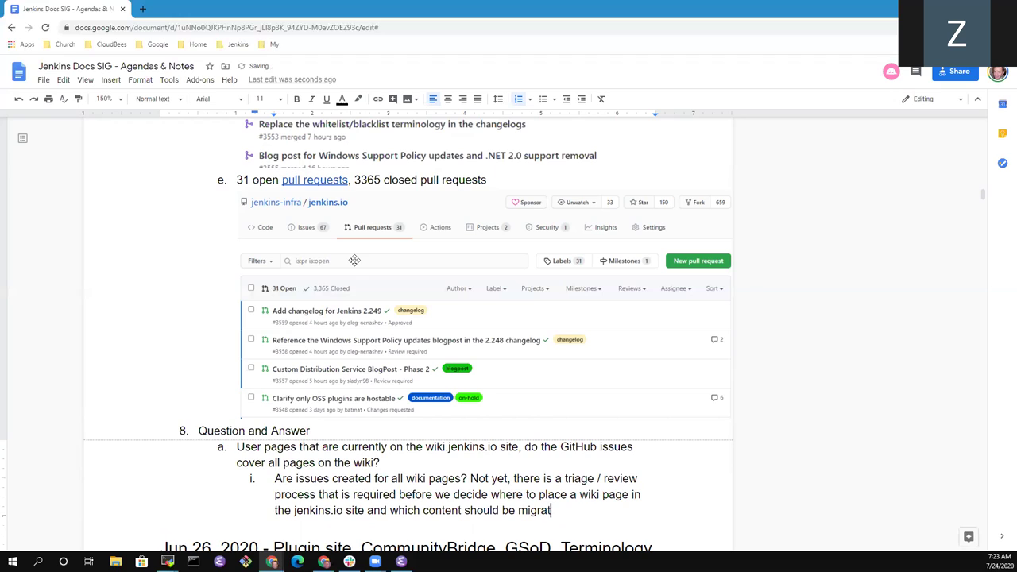
{"action": "type", "text": "ed"}
{"action": "key", "text": "Return"}
{"action": "key", "text": "Tab"}
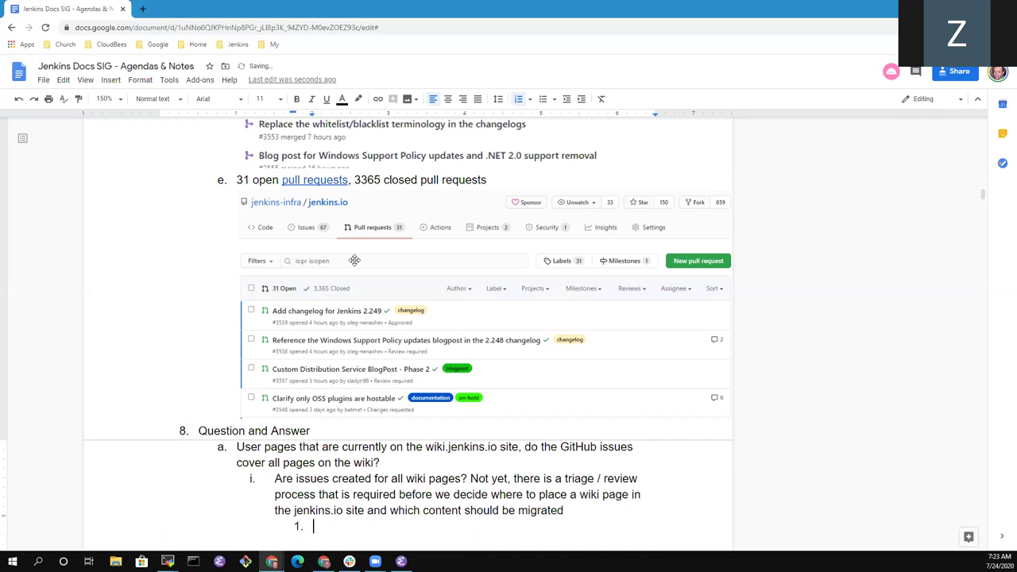
Step: Write the nested item: "Triage sheet that", the maintainer's first name, and "uses to record which wiki pages have been reviewed"
{"action": "type", "text": "Triage sheet that "}
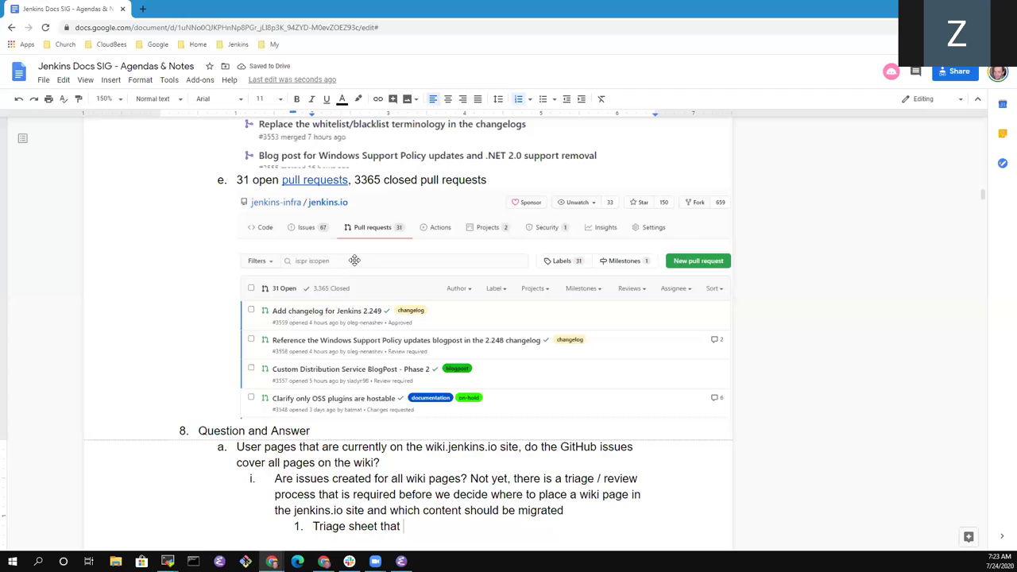
{"action": "type", "text": "Mark uses"}
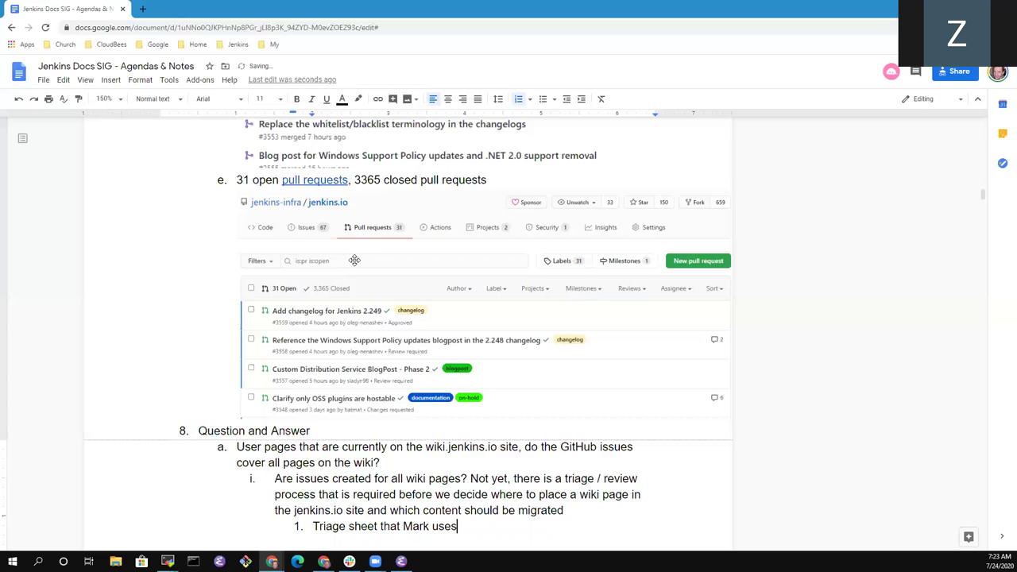
{"action": "type", "text": " to record which p"}
{"action": "key", "text": "BackSpace"}
{"action": "type", "text": "wiki "}
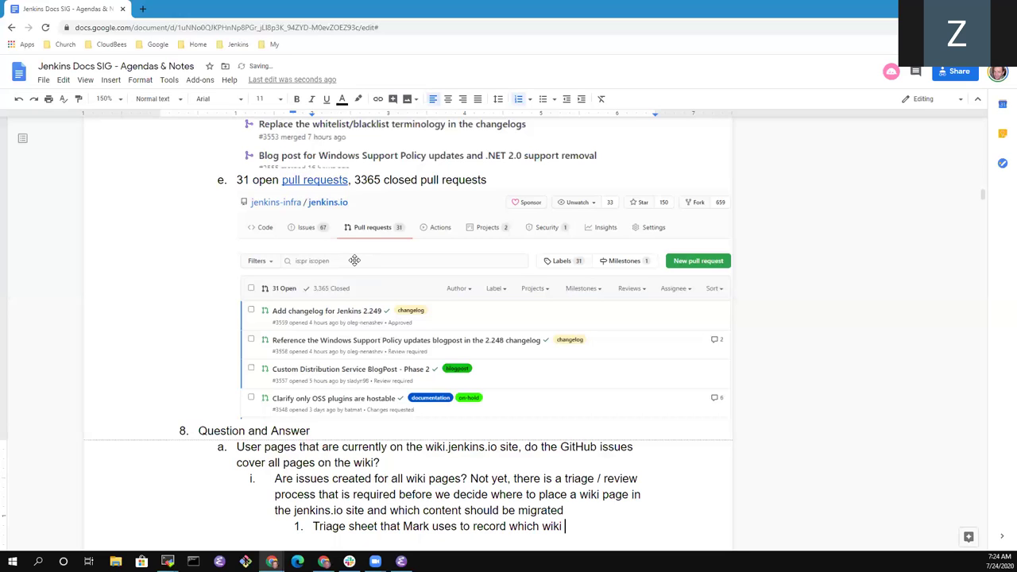
{"action": "type", "text": "pages have been reviewed"}
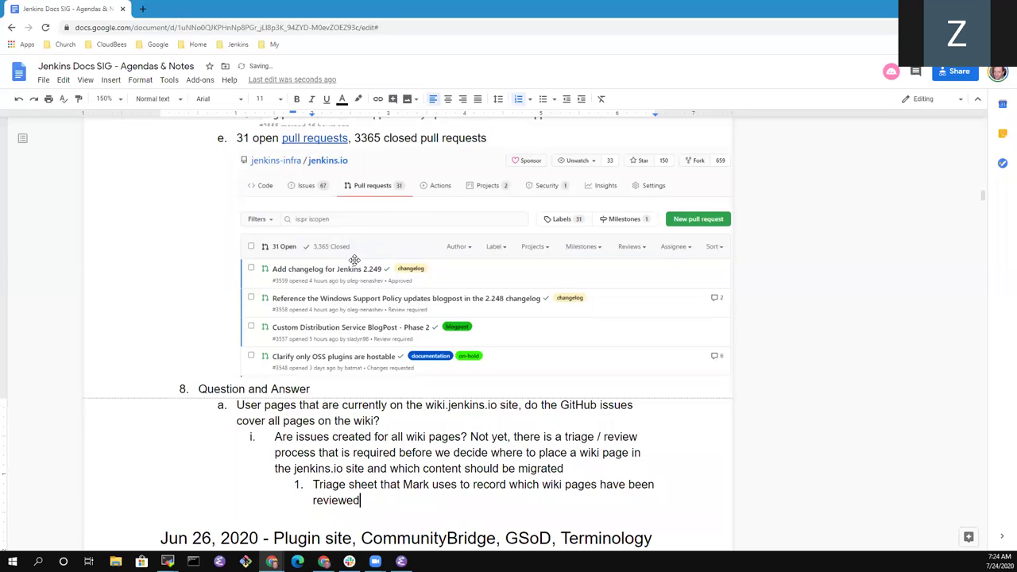
Step: Open Google Drive in a new tab, search it for "wiki" and open the Wiki Conversion Progress spreadsheet
{"action": "left_click", "coordinate": [143, 10]}
{"action": "left_click", "coordinate": [155, 44]}
{"action": "left_click", "coordinate": [167, 96]}
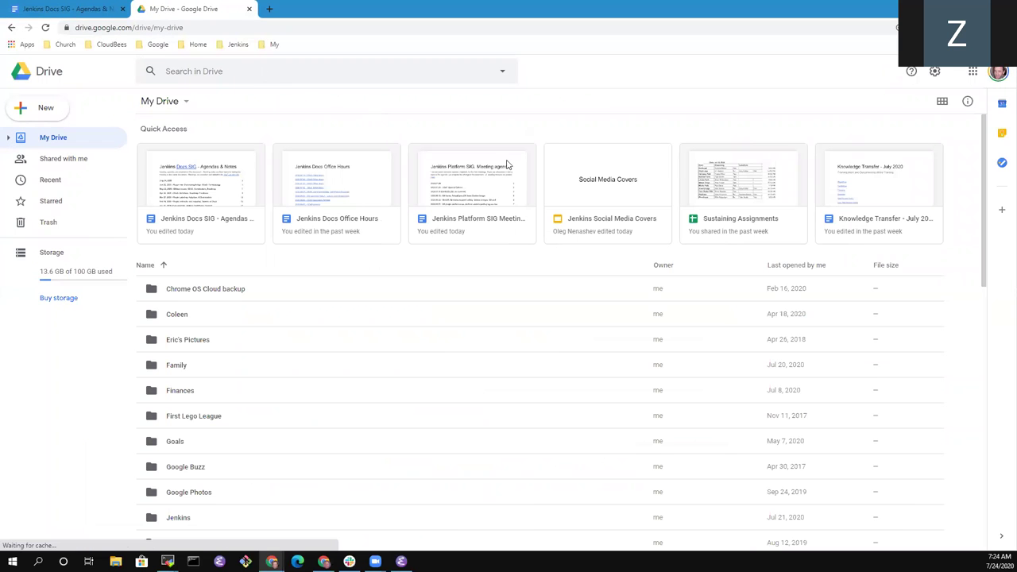
{"action": "left_click", "coordinate": [242, 66]}
{"action": "type", "text": "wiki"}
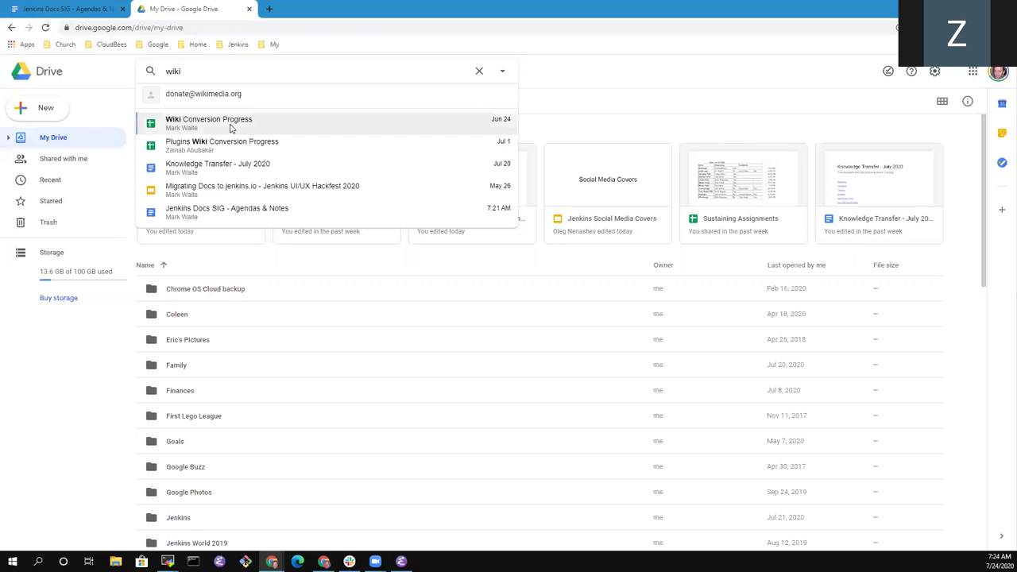
{"action": "left_click", "coordinate": [231, 129]}
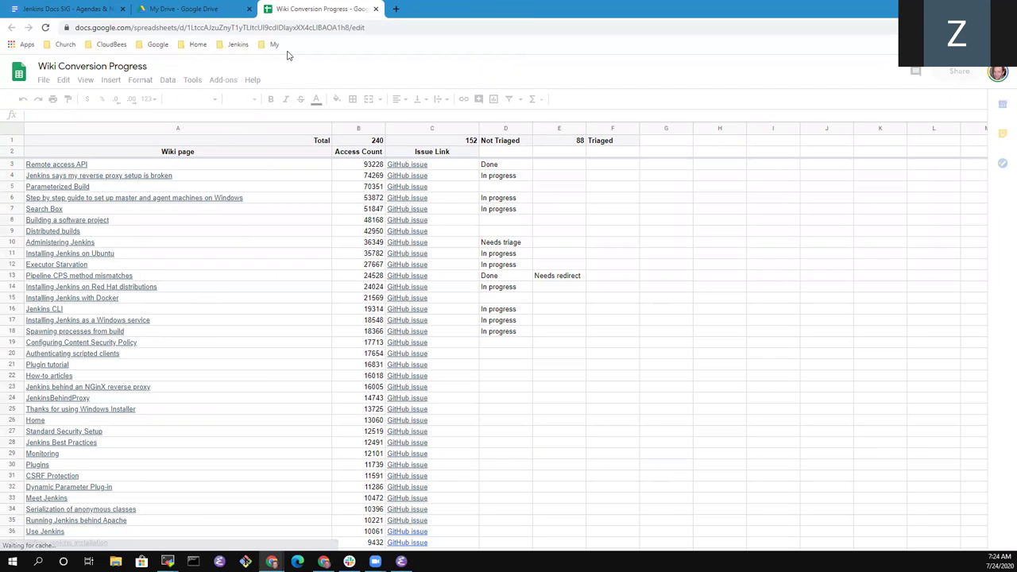
Step: Link the words "Triage sheet" in the meeting notes to the address of the Wiki Conversion Progress spreadsheet
{"action": "left_click", "coordinate": [346, 34]}
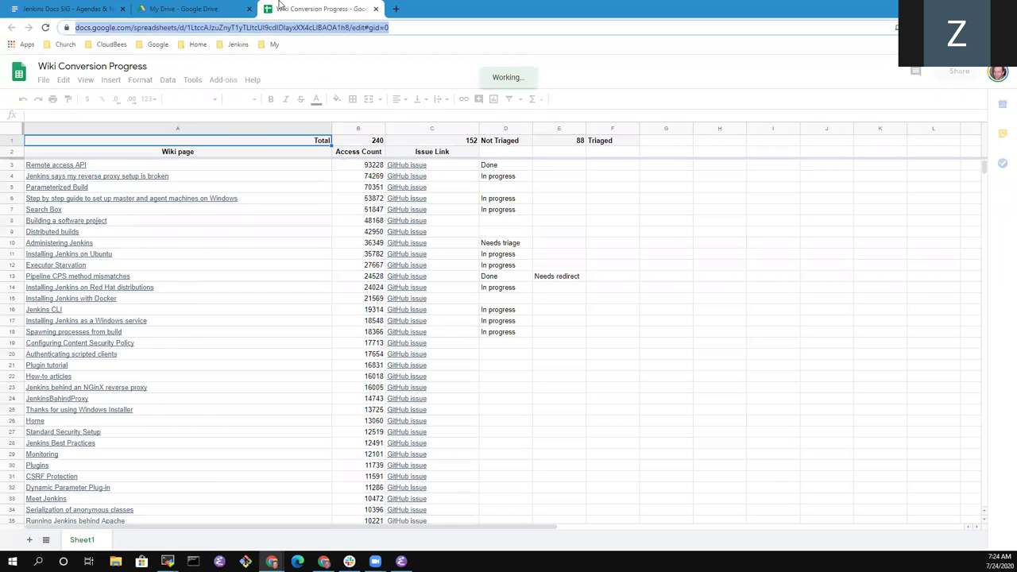
{"action": "left_click", "coordinate": [104, 9]}
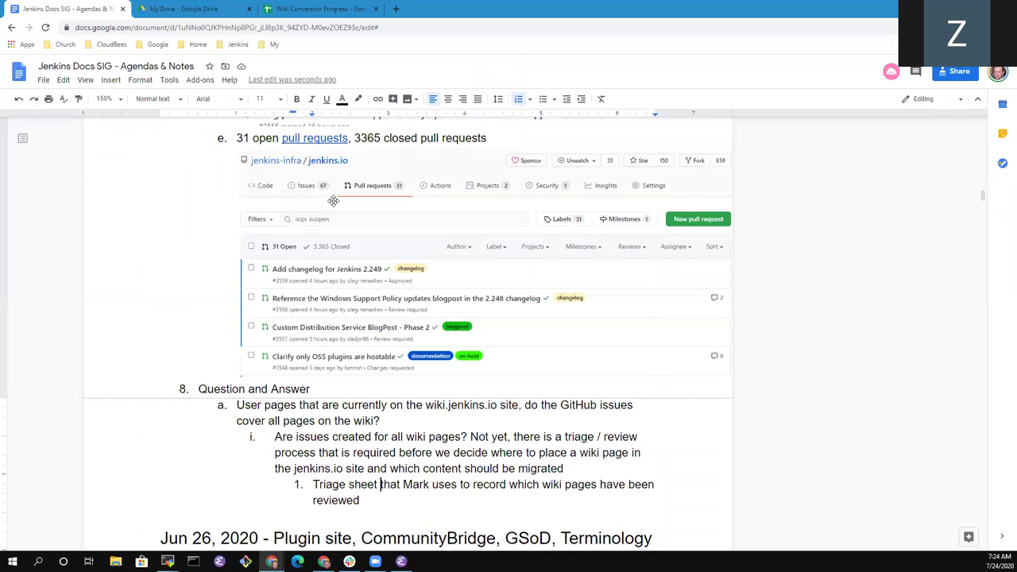
{"action": "left_click_drag", "start_coordinate": [380, 484], "coordinate": [313, 484]}
{"action": "key", "text": "ctrl+k"}
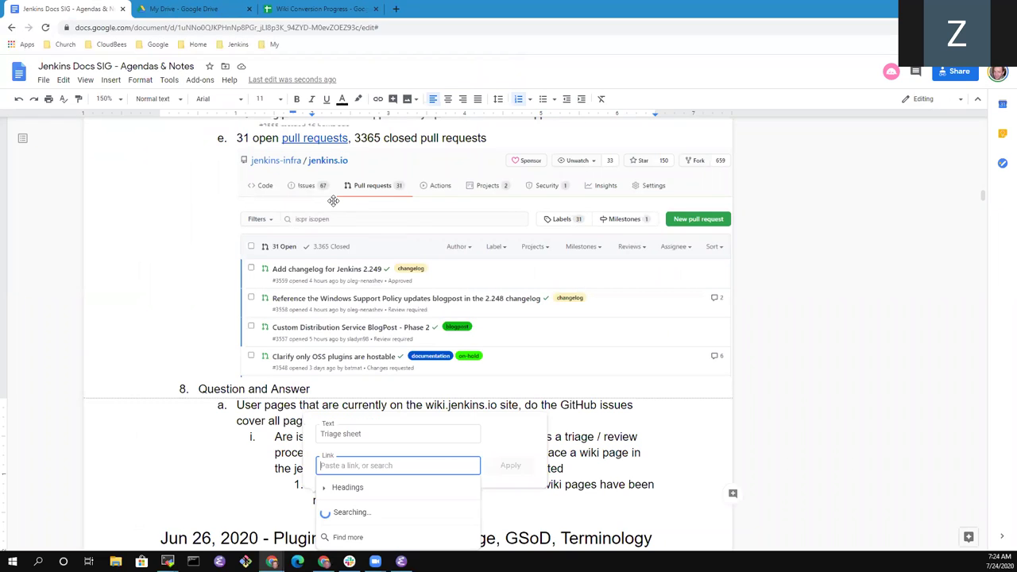
{"action": "key", "text": "ctrl+v"}
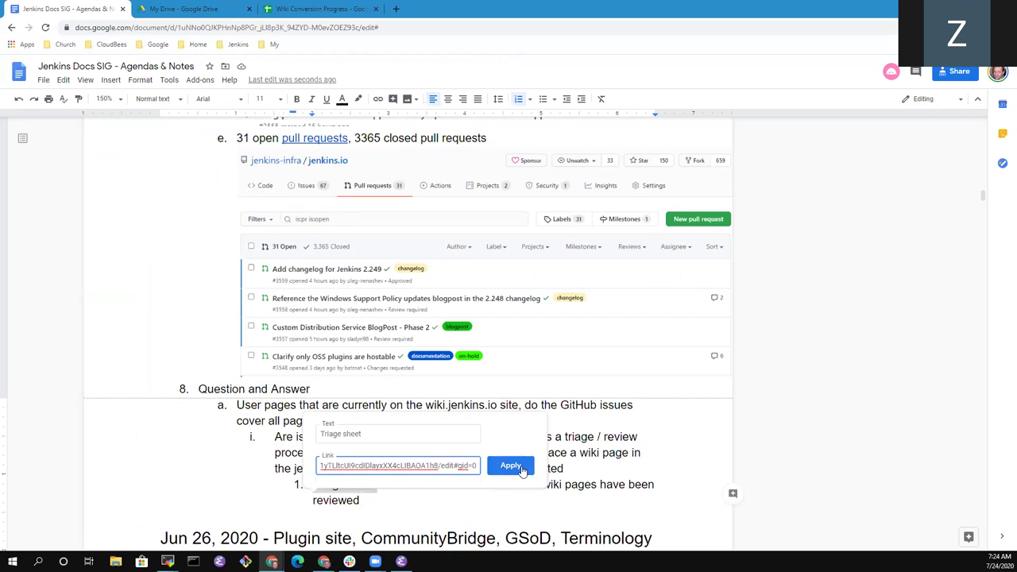
{"action": "key", "text": "Return"}
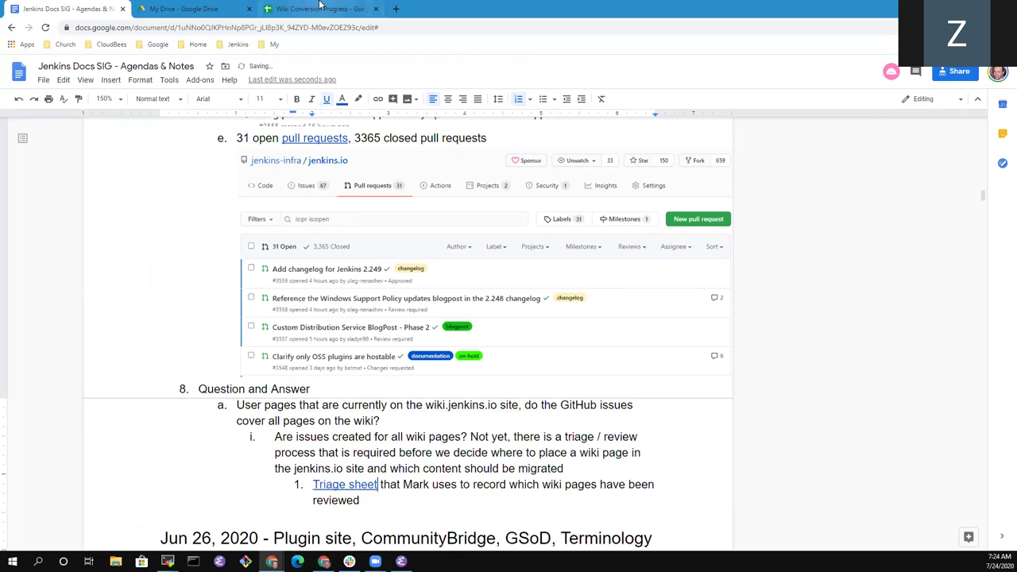
Step: Return to the Wiki Conversion Progress spreadsheet, select the Access Count header and enlarge the view to 150%
{"action": "key", "text": "ctrl+3"}
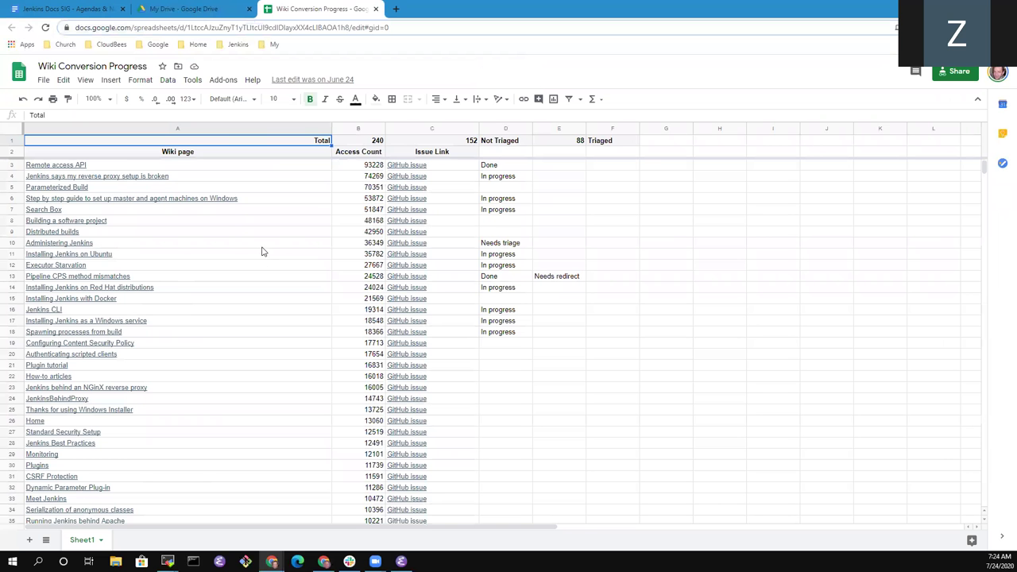
{"action": "left_click", "coordinate": [263, 252]}
{"action": "key", "text": "shift+Up"}
{"action": "key", "text": "Up"}
{"action": "key", "text": "Up"}
{"action": "key", "text": "Up"}
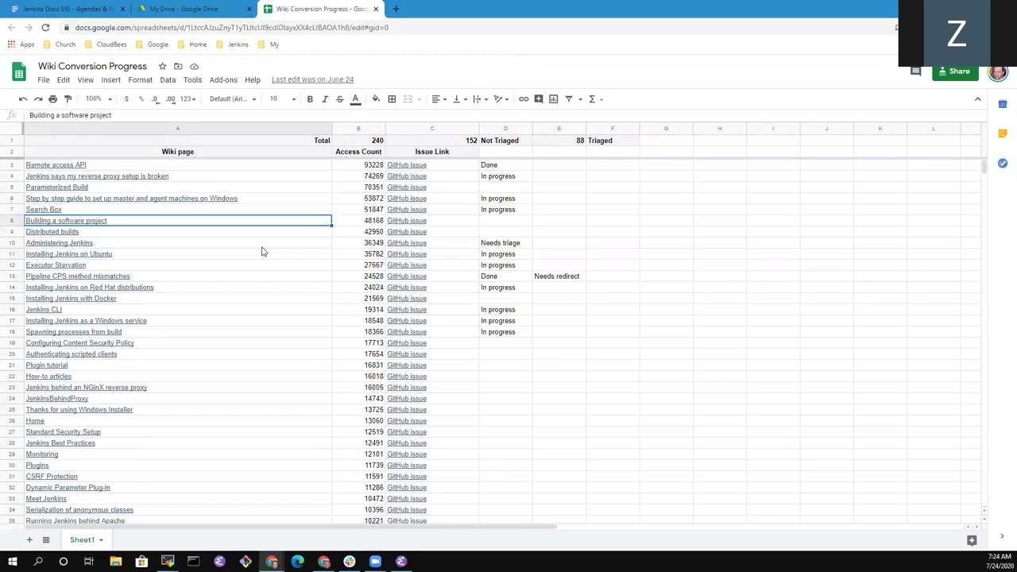
{"action": "key", "text": "Up"}
{"action": "key", "text": "Up"}
{"action": "key", "text": "Up"}
{"action": "key", "text": "Up"}
{"action": "key", "text": "Up"}
{"action": "key", "text": "Up"}
{"action": "key", "text": "Right"}
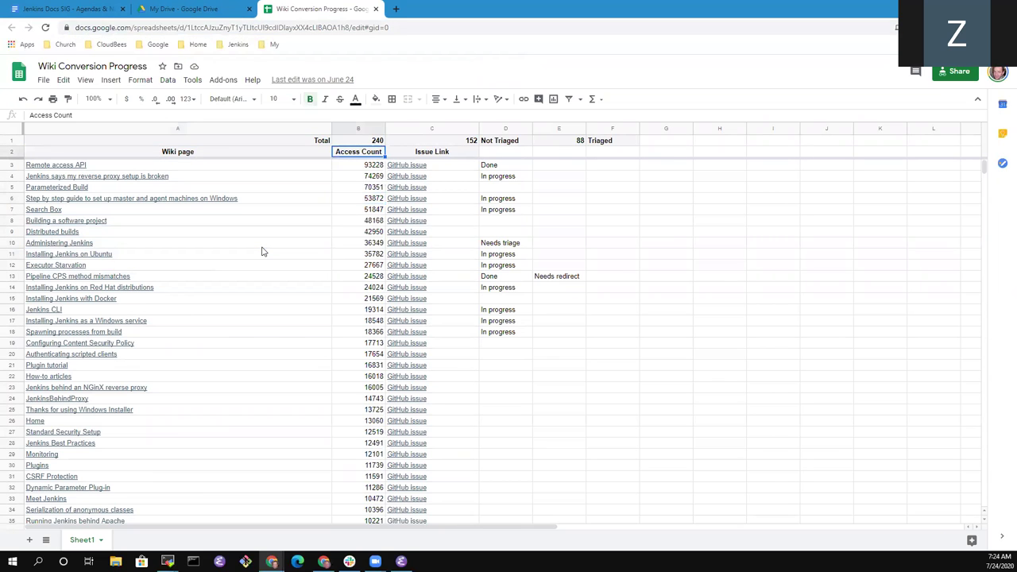
{"action": "left_click", "coordinate": [98, 98]}
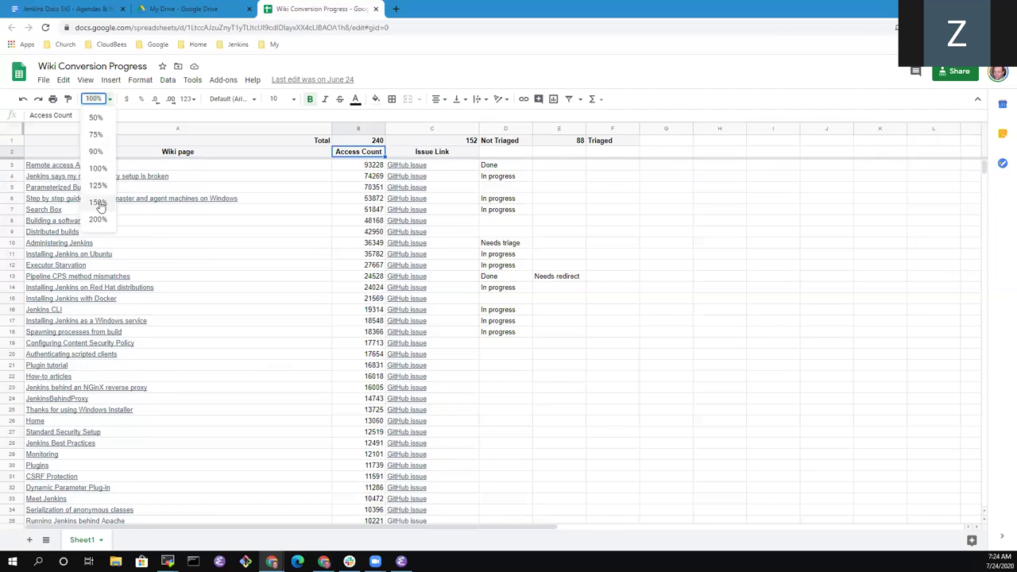
{"action": "left_click", "coordinate": [97, 202]}
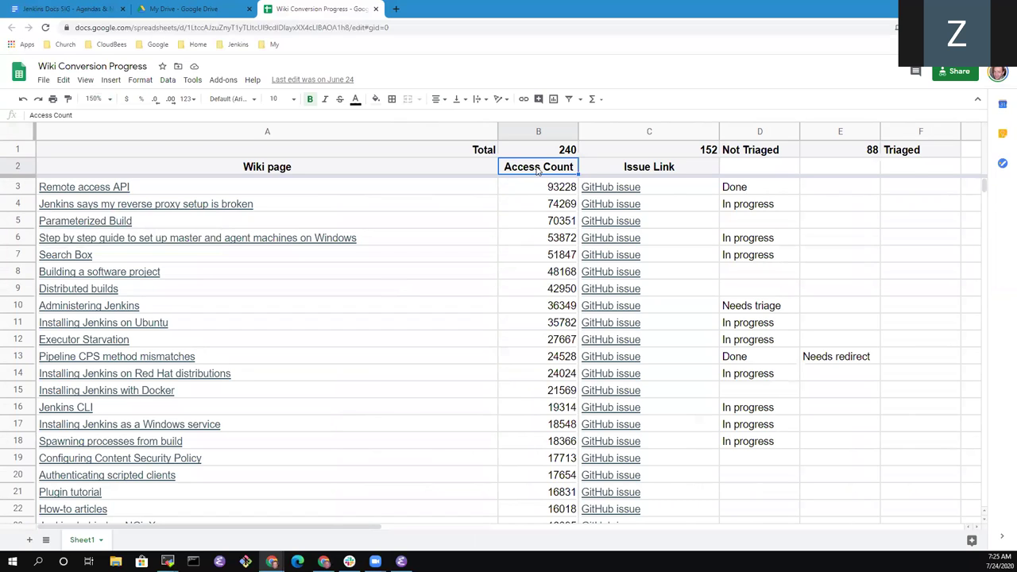
Step: Examine the Issue Link column from its header down to the "How to run JMeter with Jenkins" row
{"action": "key", "text": "Right"}
{"action": "key", "text": "Left"}
{"action": "key", "text": "Right"}
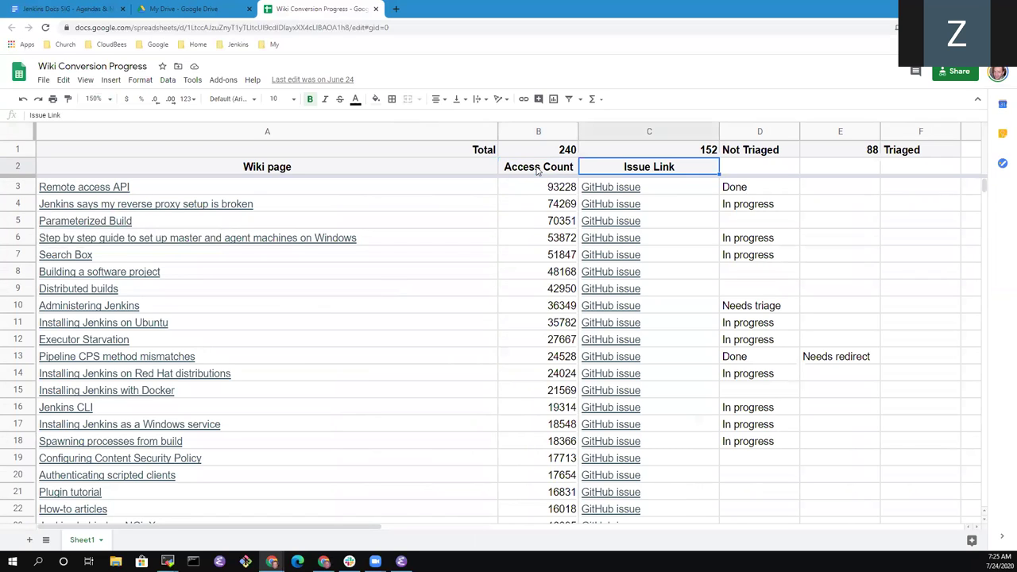
{"action": "key", "text": "ctrl+Down"}
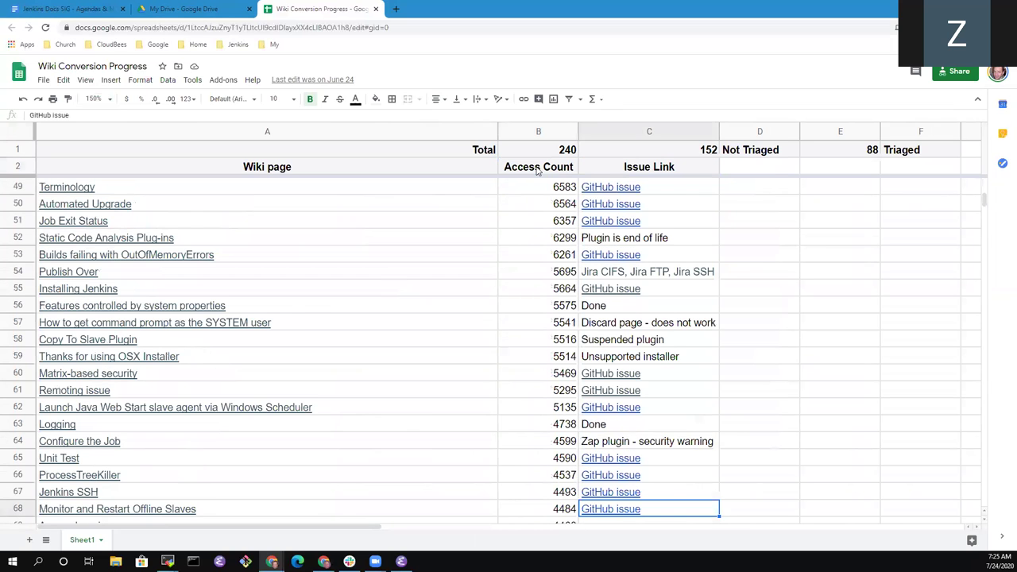
{"action": "key", "text": "Down"}
{"action": "key", "text": "Left"}
{"action": "key", "text": "Down"}
{"action": "key", "text": "Down"}
{"action": "key", "text": "Down"}
{"action": "key", "text": "Down"}
{"action": "key", "text": "Down"}
{"action": "key", "text": "Down"}
{"action": "key", "text": "Down"}
{"action": "key", "text": "Down"}
{"action": "key", "text": "Down"}
{"action": "key", "text": "Down"}
{"action": "key", "text": "Down"}
{"action": "key", "text": "Down"}
{"action": "key", "text": "Down"}
{"action": "key", "text": "Down"}
{"action": "key", "text": "Down"}
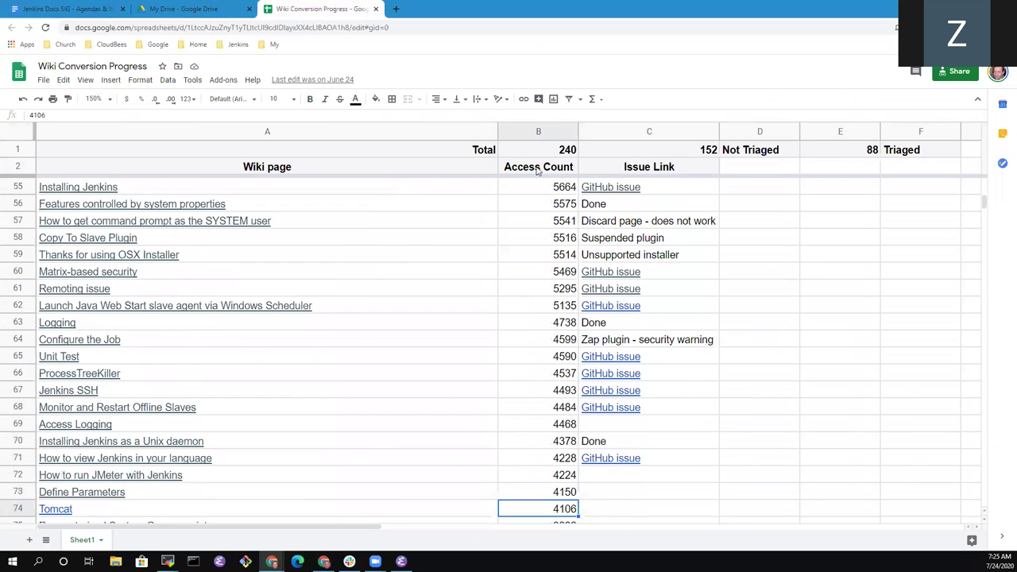
{"action": "key", "text": "Up"}
{"action": "key", "text": "Up"}
{"action": "key", "text": "Up"}
{"action": "key", "text": "Up"}
{"action": "key", "text": "Up"}
{"action": "key", "text": "Up"}
{"action": "key", "text": "Up"}
{"action": "key", "text": "Up"}
{"action": "key", "text": "Up"}
{"action": "key", "text": "Up"}
{"action": "key", "text": "Up"}
{"action": "key", "text": "Up"}
{"action": "key", "text": "Left"}
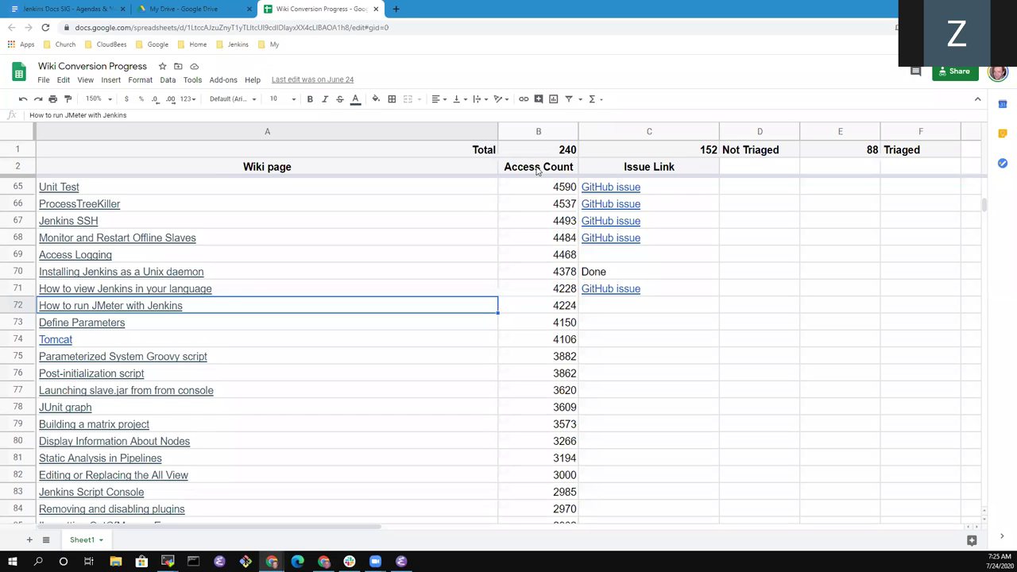
{"action": "key", "text": "Right"}
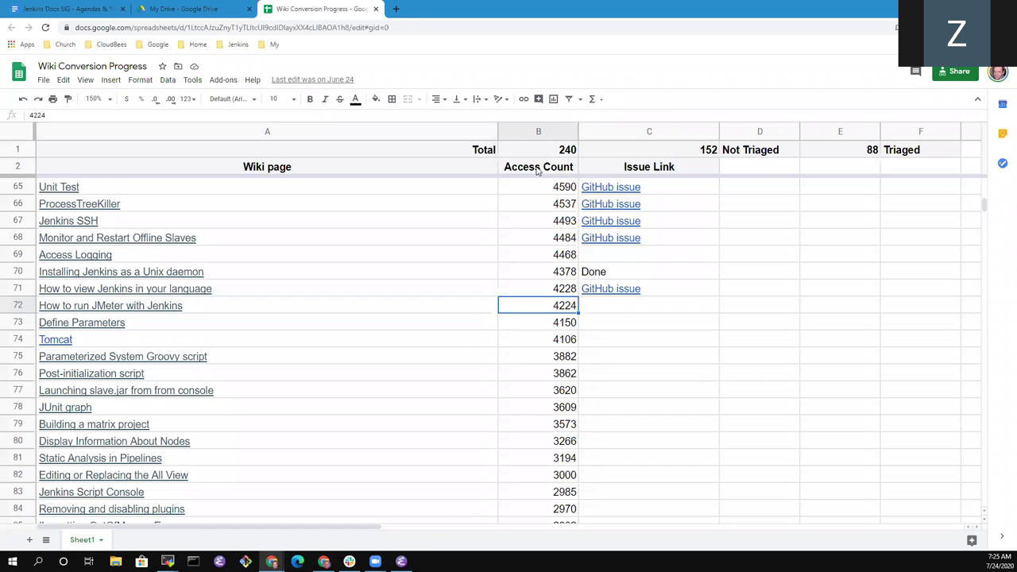
{"action": "key", "text": "Right"}
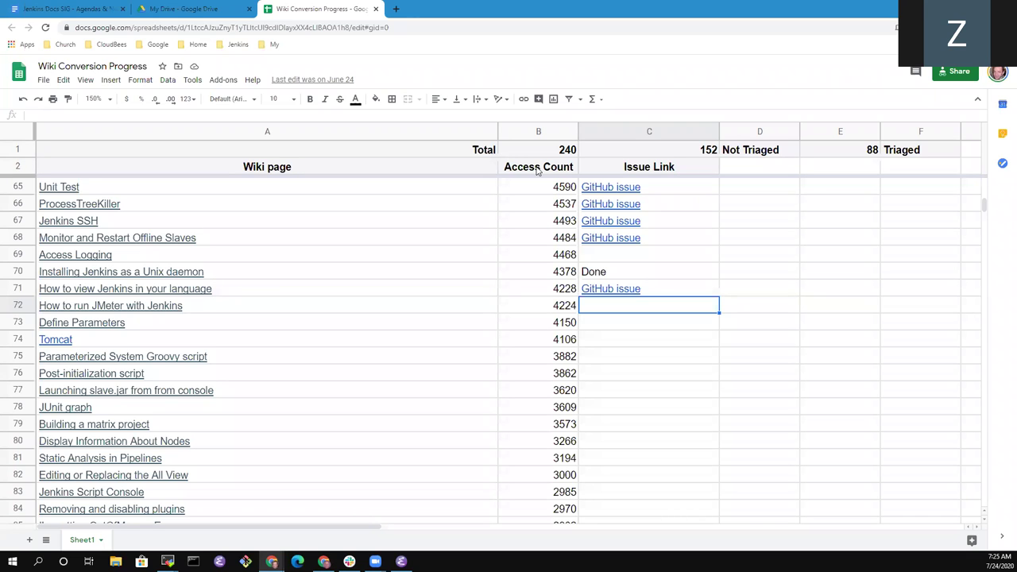
Step: Examine the progress status of the most-accessed wiki pages and the entries around the Publish Over row
{"action": "key", "text": "Up"}
{"action": "key", "text": "Page_Up"}
{"action": "key", "text": "Page_Up"}
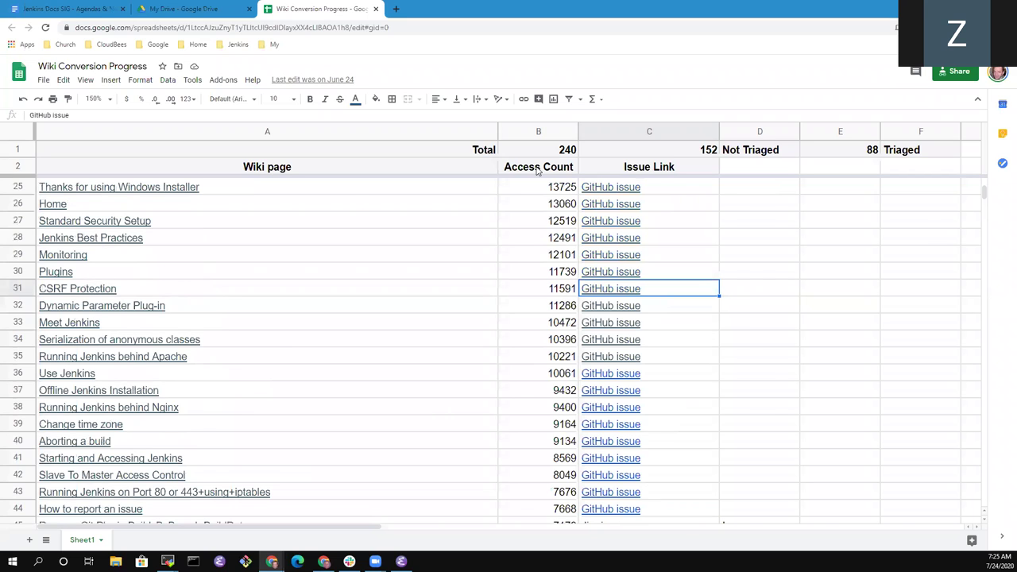
{"action": "key", "text": "Page_Up"}
{"action": "key", "text": "Right"}
{"action": "key", "text": "Down"}
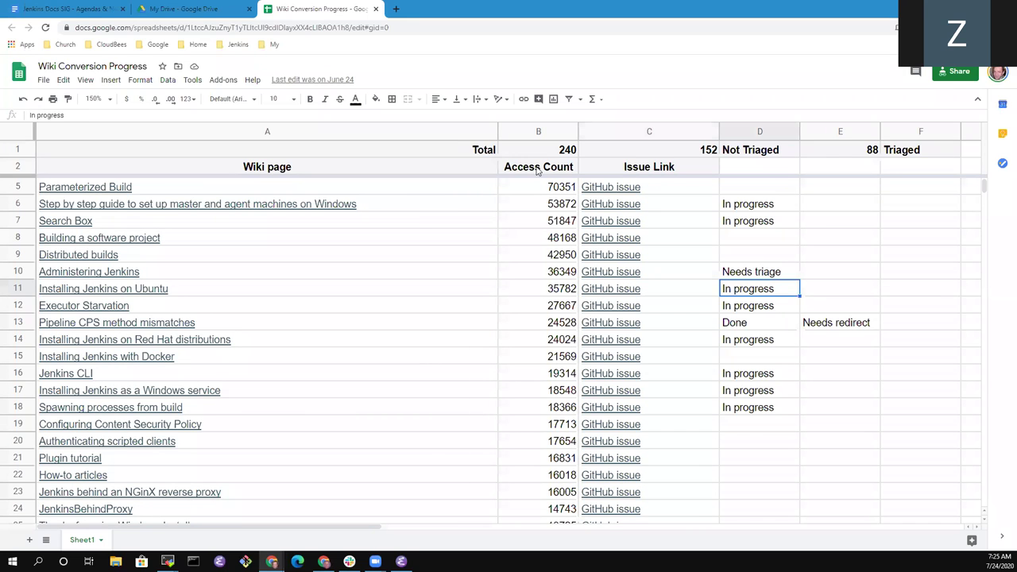
{"action": "key", "text": "Down"}
{"action": "key", "text": "Down"}
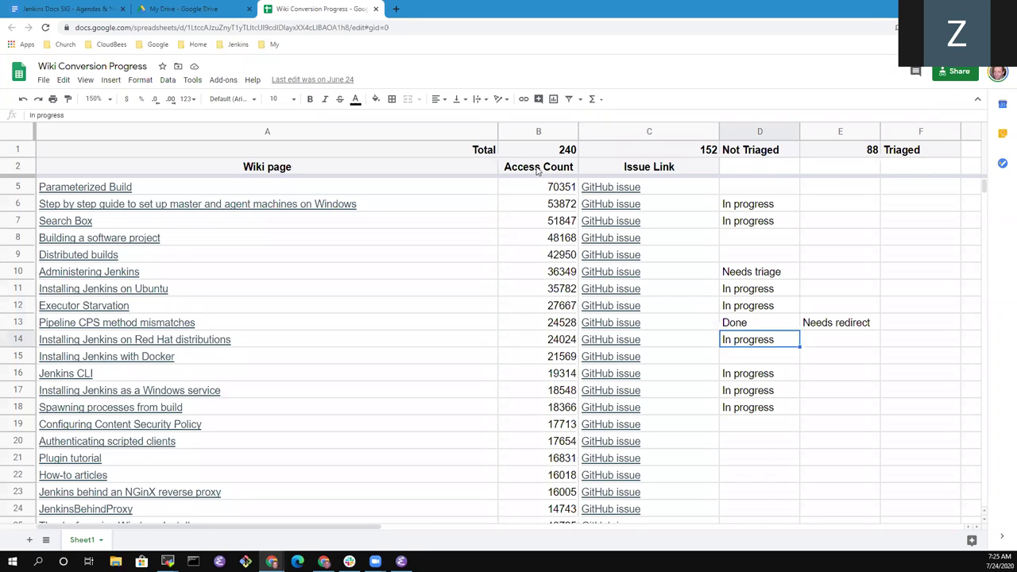
{"action": "key", "text": "Left"}
{"action": "key", "text": "Left"}
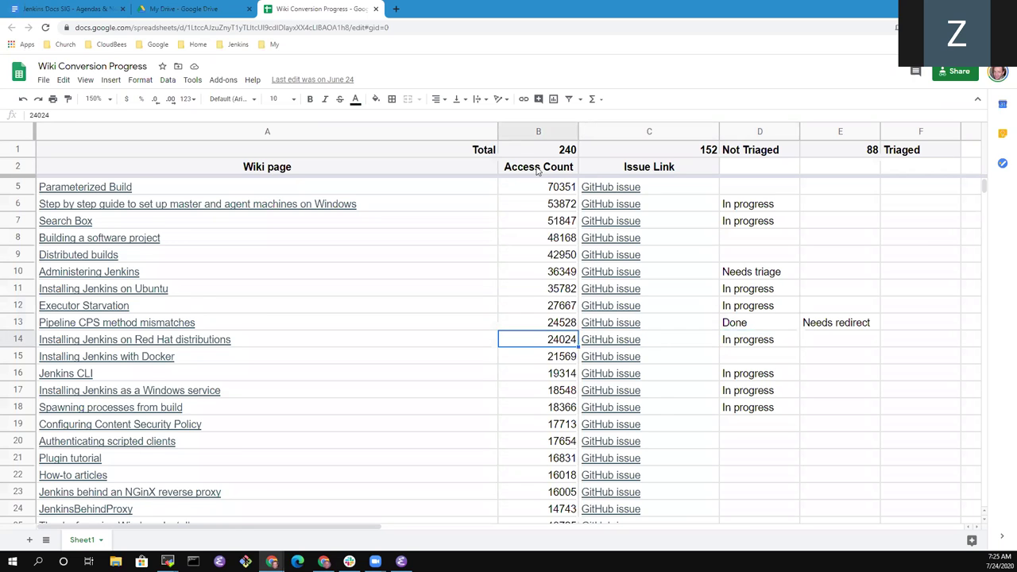
{"action": "key", "text": "Page_Down"}
{"action": "key", "text": "Page_Down"}
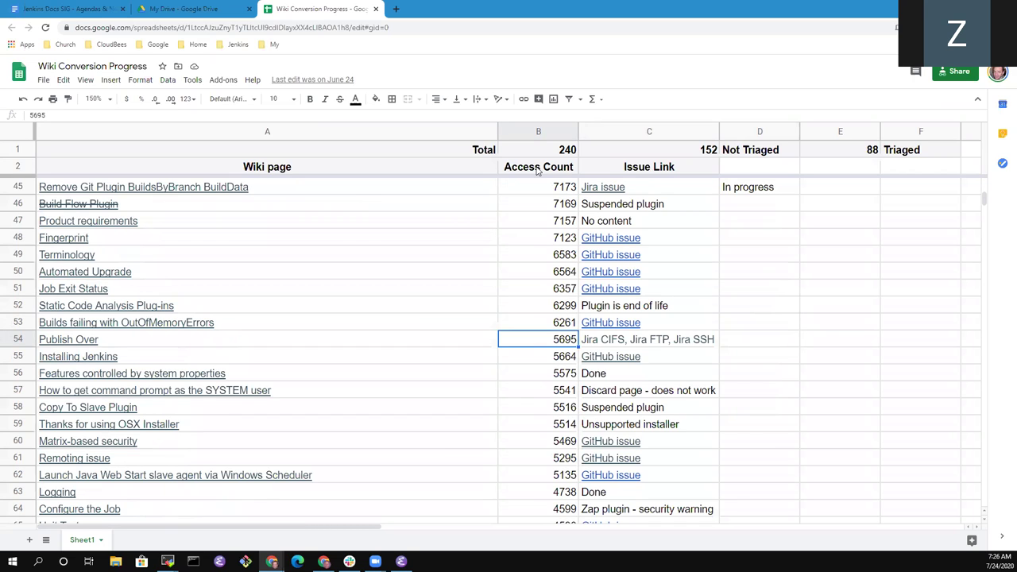
Step: Open the jenkins-infra/jenkins.io repository's new-issue templates in a new tab and highlight the Wiki migration entry
{"action": "left_click", "coordinate": [395, 10]}
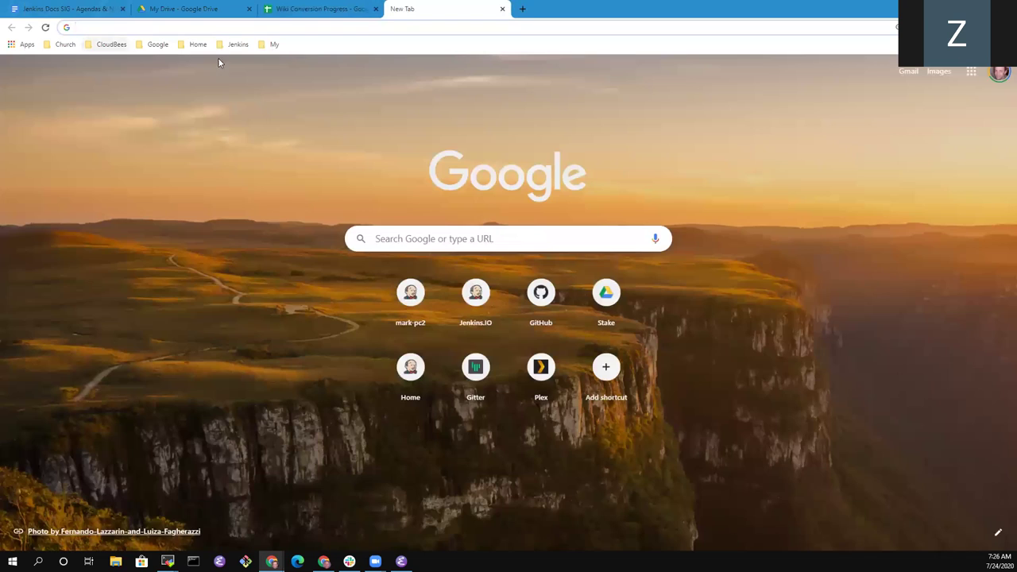
{"action": "left_click", "coordinate": [244, 44]}
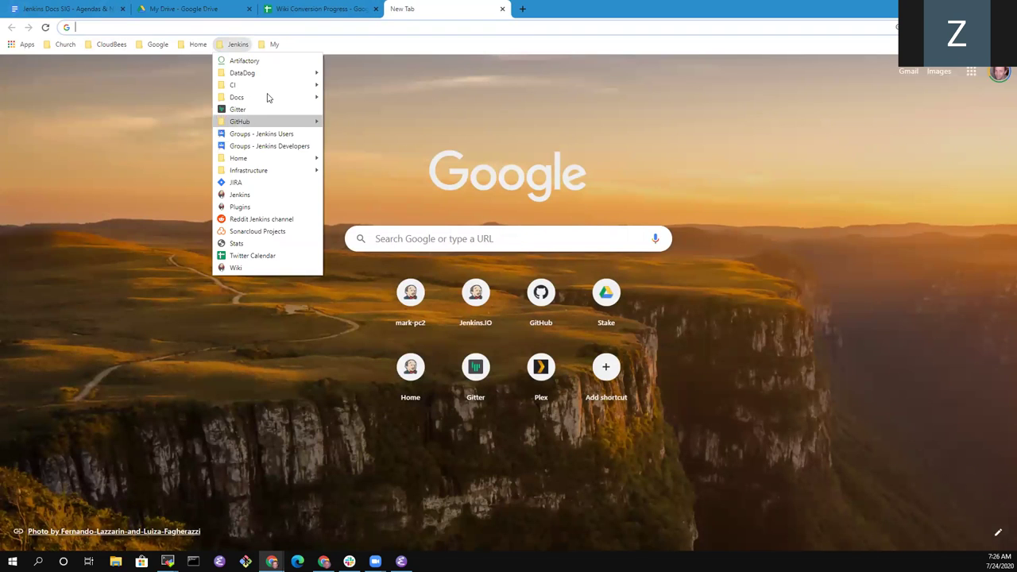
{"action": "mouse_move", "coordinate": [269, 88]}
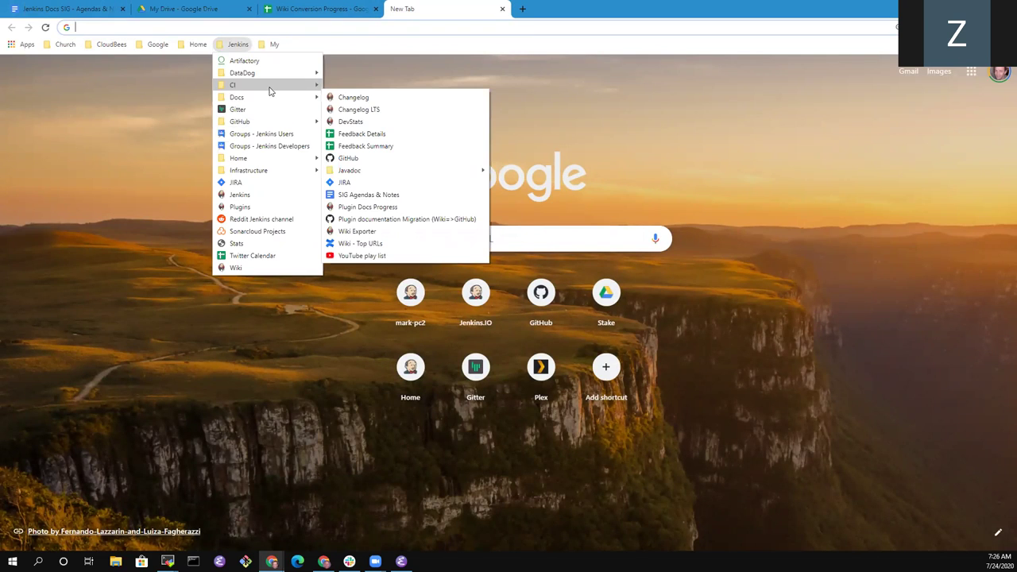
{"action": "mouse_move", "coordinate": [269, 121]}
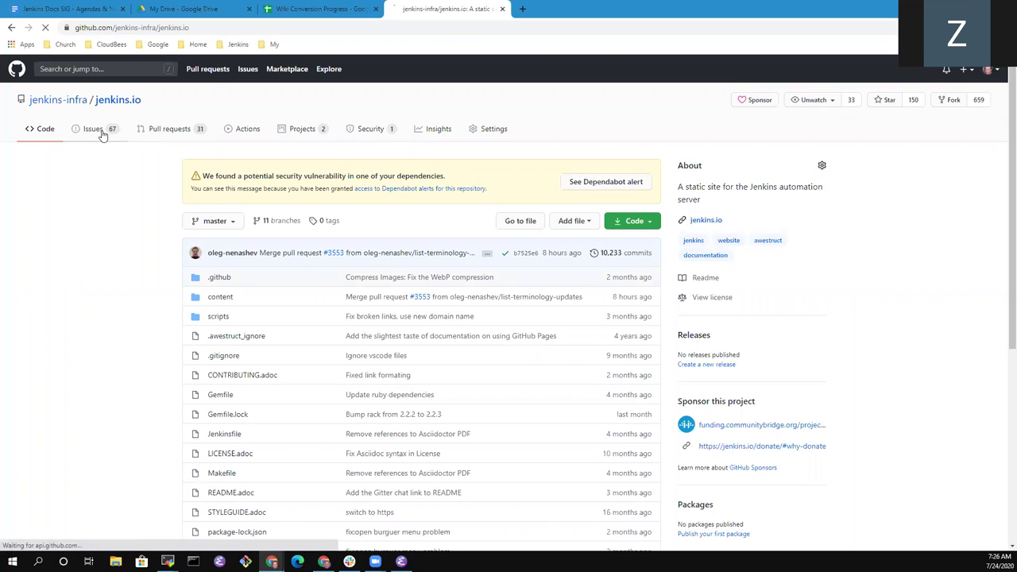
{"action": "left_click", "coordinate": [102, 135]}
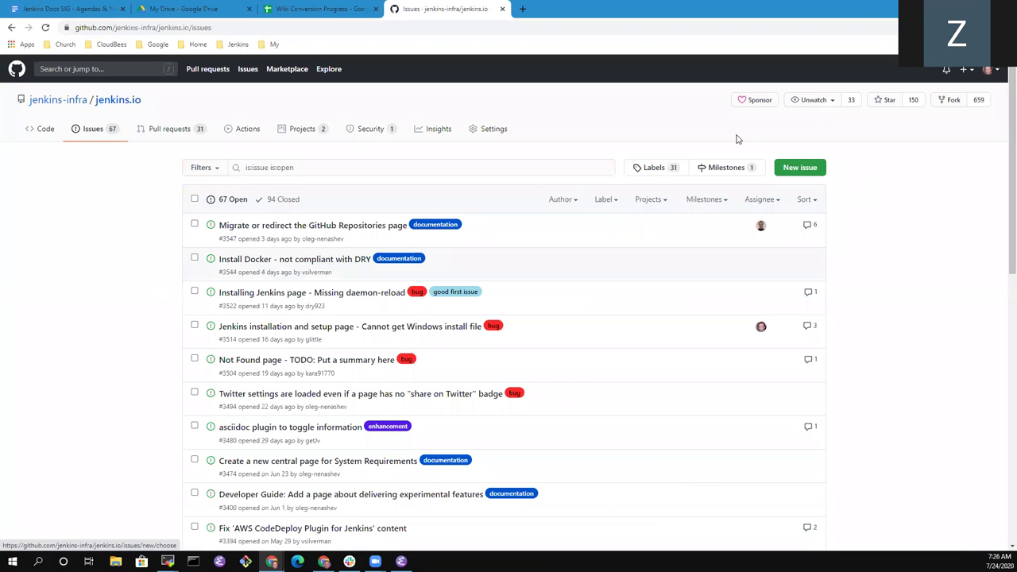
{"action": "left_click", "coordinate": [786, 168]}
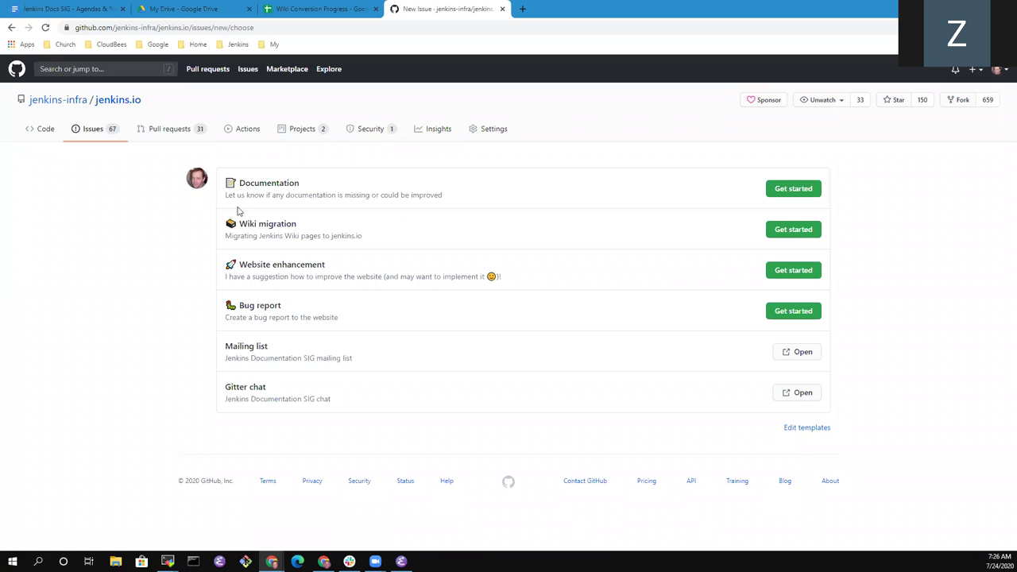
{"action": "left_click_drag", "start_coordinate": [373, 233], "coordinate": [230, 212]}
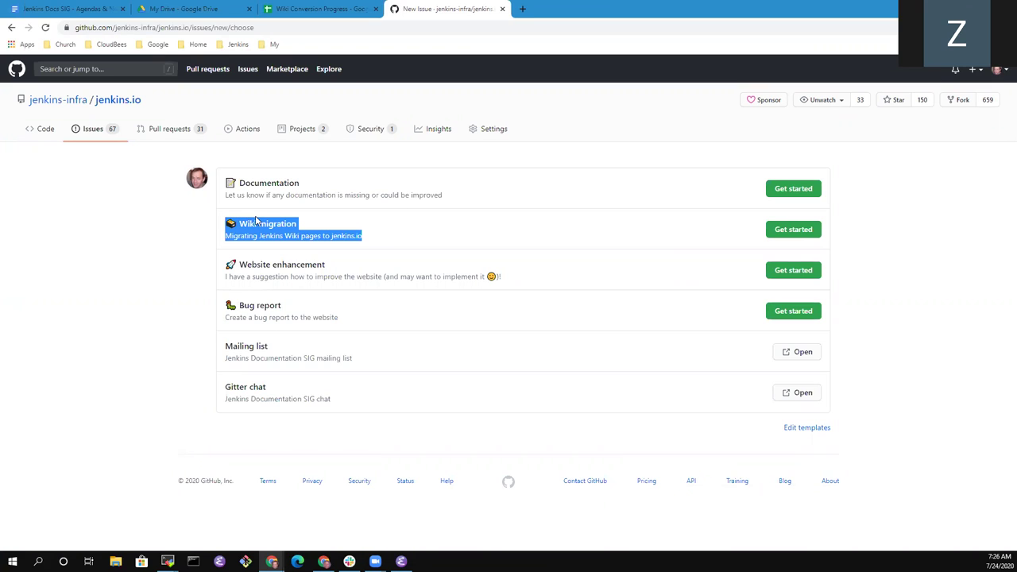
Step: Start a Wiki migration issue and examine its template's page, destination and migration-notes placeholders
{"action": "left_click", "coordinate": [789, 230]}
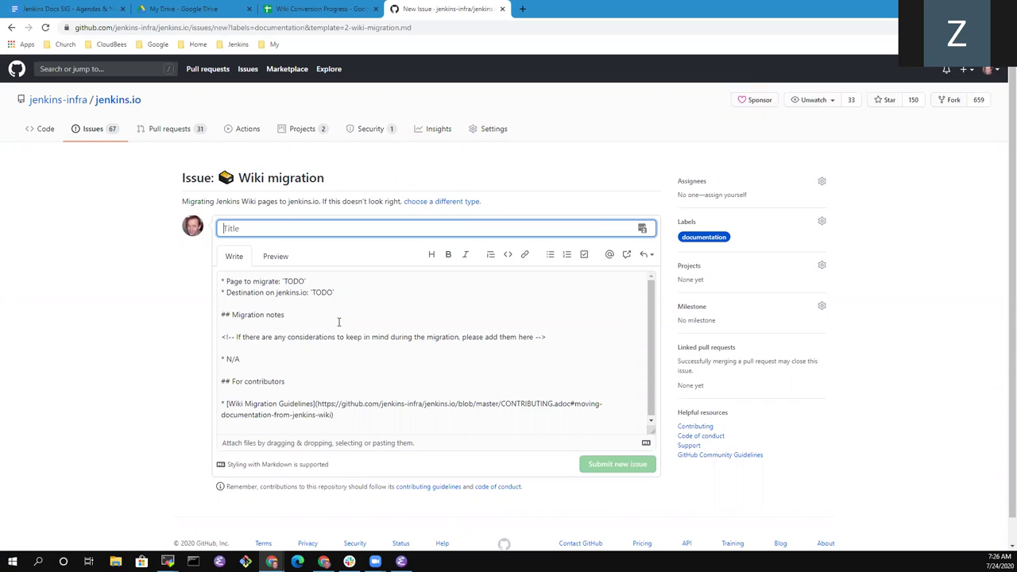
{"action": "left_click", "coordinate": [323, 281]}
{"action": "double_click", "coordinate": [323, 281]}
{"action": "left_click", "coordinate": [324, 282]}
{"action": "key", "text": "ctrl+shift+Left"}
{"action": "key", "text": "Down"}
{"action": "key", "text": "Down"}
{"action": "key", "text": "Down"}
{"action": "key", "text": "shift+End"}
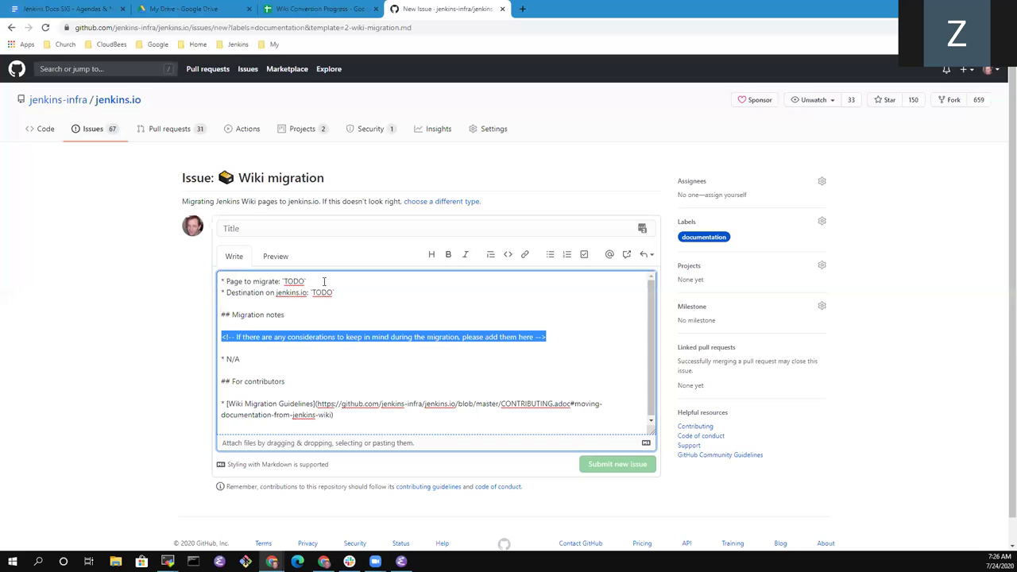
{"action": "key", "text": "Down"}
{"action": "key", "text": "Down"}
{"action": "key", "text": "Down"}
{"action": "key", "text": "Left"}
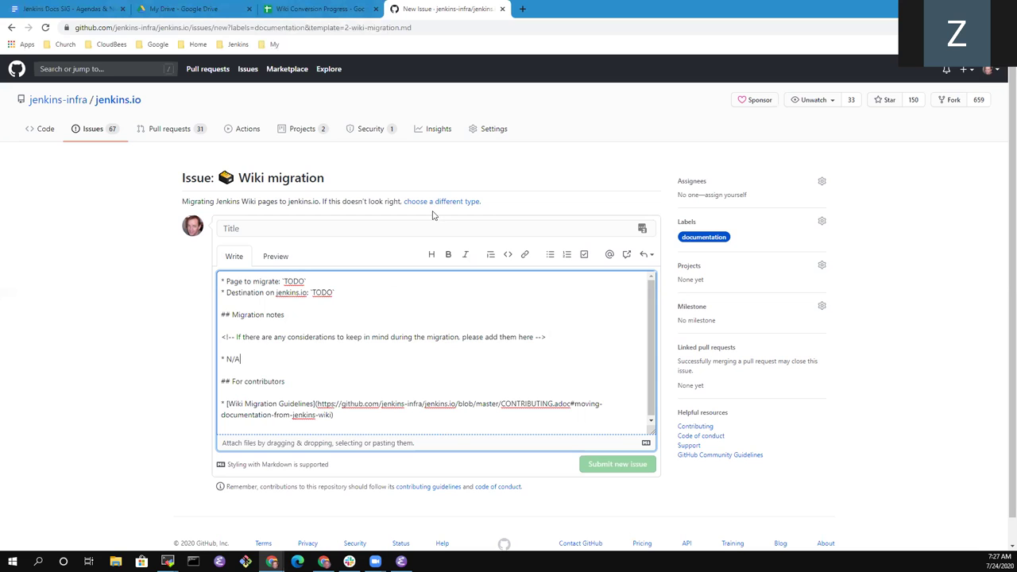
Step: Return to the Wiki Conversion Progress spreadsheet and examine the entries from the Publish Over row down to the Pipeline API Plugin row
{"action": "left_click", "coordinate": [310, 11]}
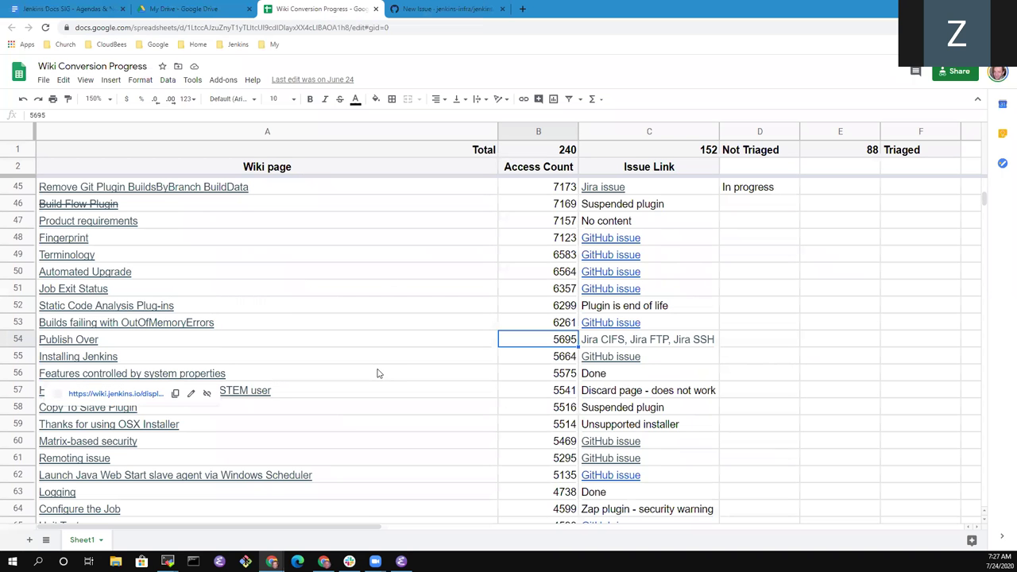
{"action": "key", "text": "Right"}
{"action": "key", "text": "Down"}
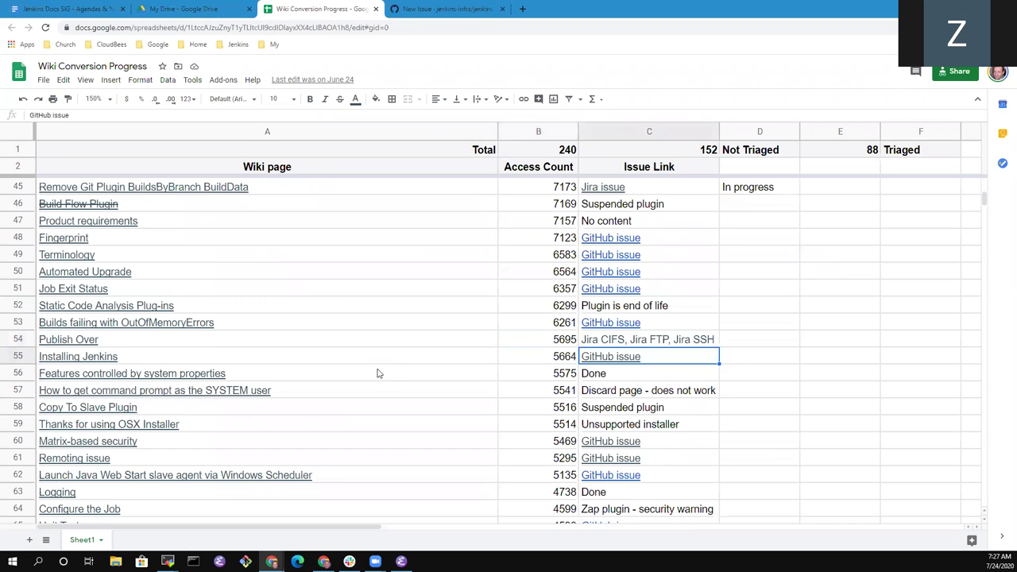
{"action": "key", "text": "Left"}
{"action": "key", "text": "Left"}
{"action": "key", "text": "Right"}
{"action": "key", "text": "Left"}
{"action": "key", "text": "Right"}
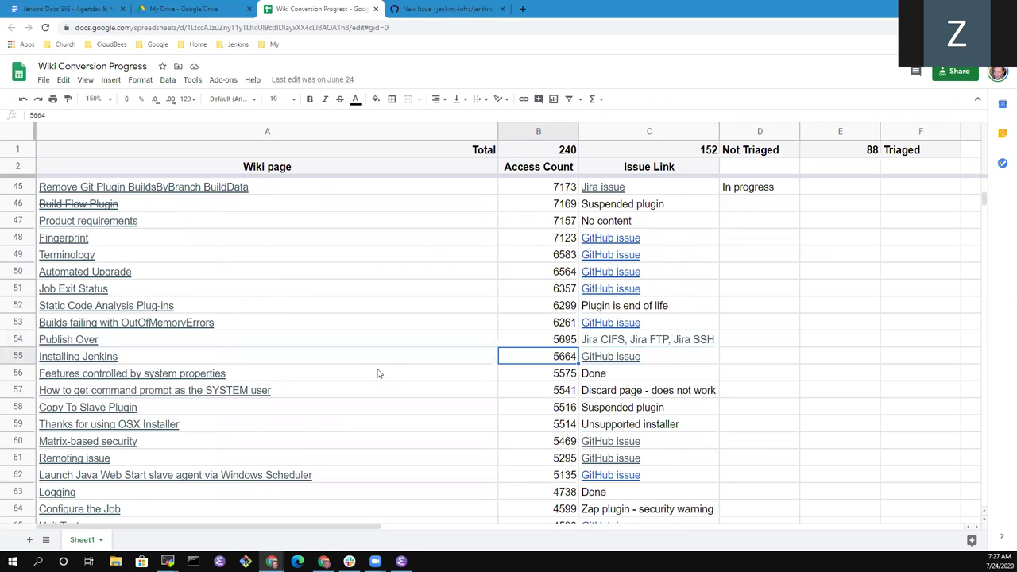
{"action": "key", "text": "Page_Down"}
{"action": "key", "text": "Page_Down"}
{"action": "key", "text": "Page_Down"}
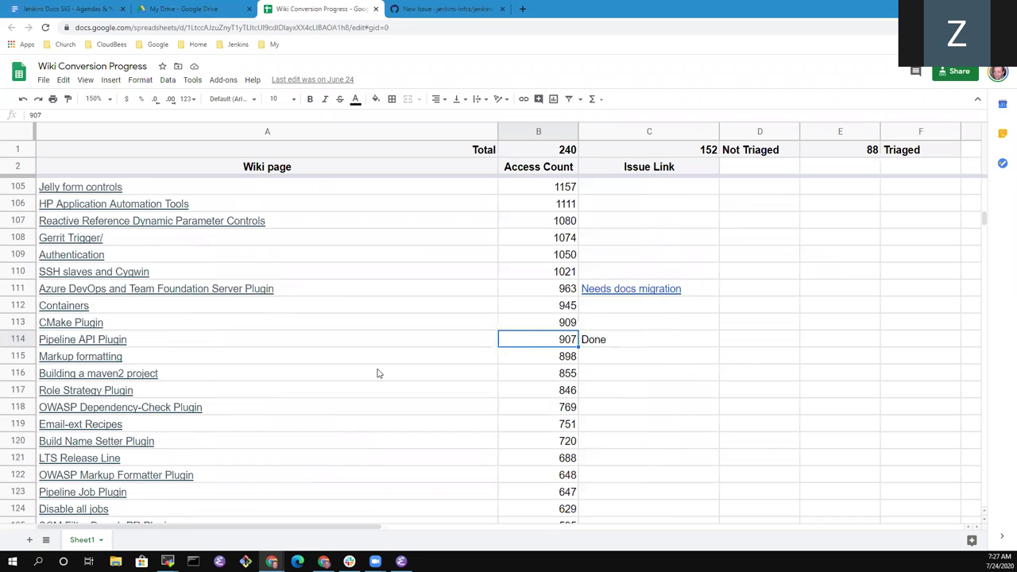
Step: Examine the rows above Pipeline API Plugin, ending on the Issue Link cell of "Jenkins got java.awt.headless problem"
{"action": "key", "text": "Up"}
{"action": "key", "text": "Up"}
{"action": "key", "text": "Up"}
{"action": "key", "text": "Up"}
{"action": "key", "text": "Up"}
{"action": "key", "text": "Up"}
{"action": "key", "text": "Up"}
{"action": "key", "text": "Up"}
{"action": "key", "text": "Up"}
{"action": "key", "text": "Up"}
{"action": "key", "text": "Up"}
{"action": "key", "text": "Up"}
{"action": "key", "text": "Up"}
{"action": "key", "text": "Up"}
{"action": "key", "text": "Up"}
{"action": "key", "text": "Up"}
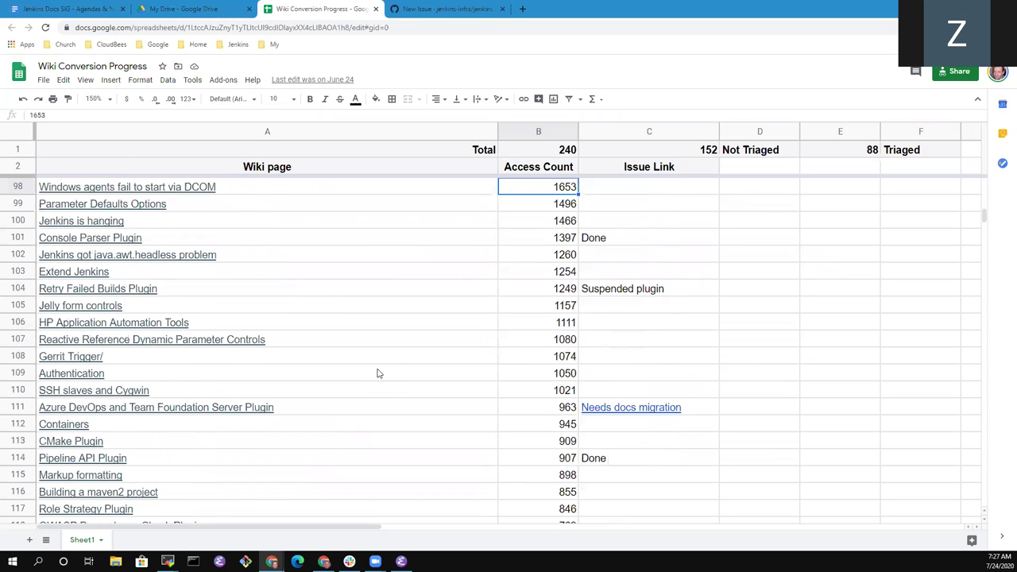
{"action": "key", "text": "Up"}
{"action": "key", "text": "Down"}
{"action": "key", "text": "Down"}
{"action": "key", "text": "Down"}
{"action": "key", "text": "Down"}
{"action": "key", "text": "Down"}
{"action": "key", "text": "Right"}
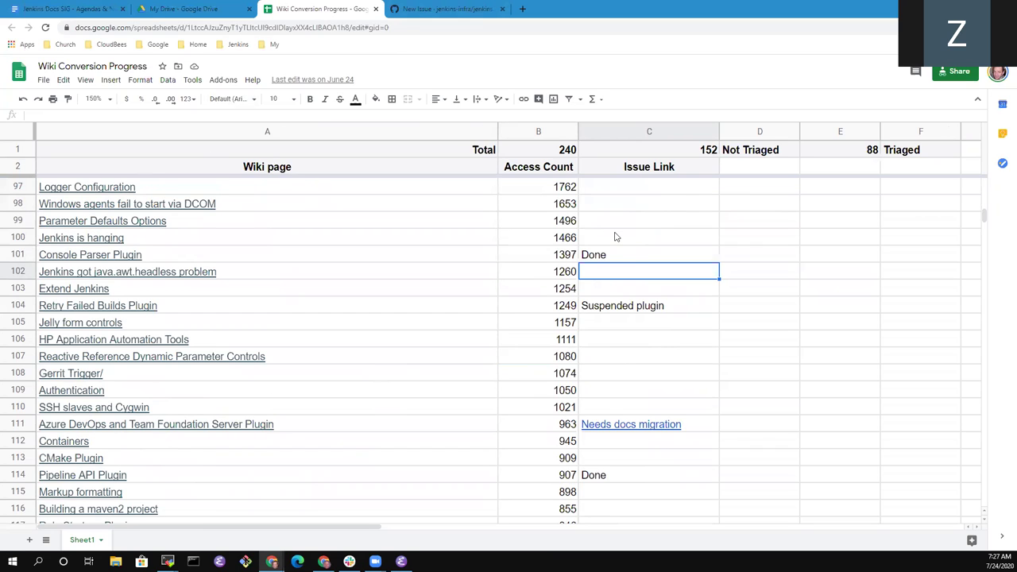
Step: Look back up the list for the first untriaged pages, ending on the "How to run JMeter with Jenkins" row's Issue Link cell
{"action": "key", "text": "Page_Up"}
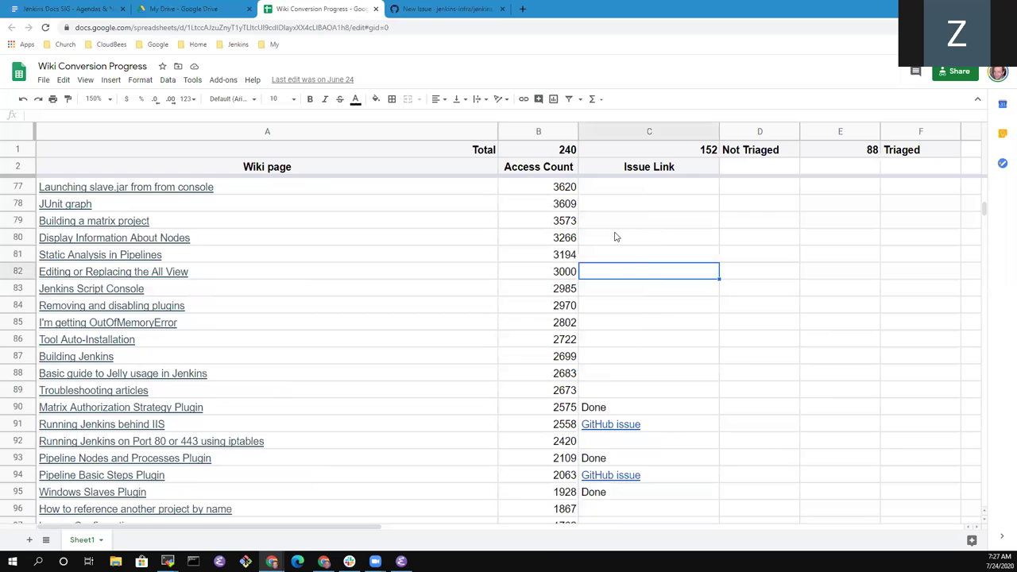
{"action": "key", "text": "Page_Up"}
{"action": "key", "text": "Left"}
{"action": "key", "text": "Down"}
{"action": "key", "text": "Down"}
{"action": "key", "text": "Down"}
{"action": "key", "text": "Down"}
{"action": "key", "text": "Down"}
{"action": "key", "text": "Down"}
{"action": "key", "text": "Down"}
{"action": "key", "text": "Down"}
{"action": "key", "text": "Down"}
{"action": "key", "text": "Down"}
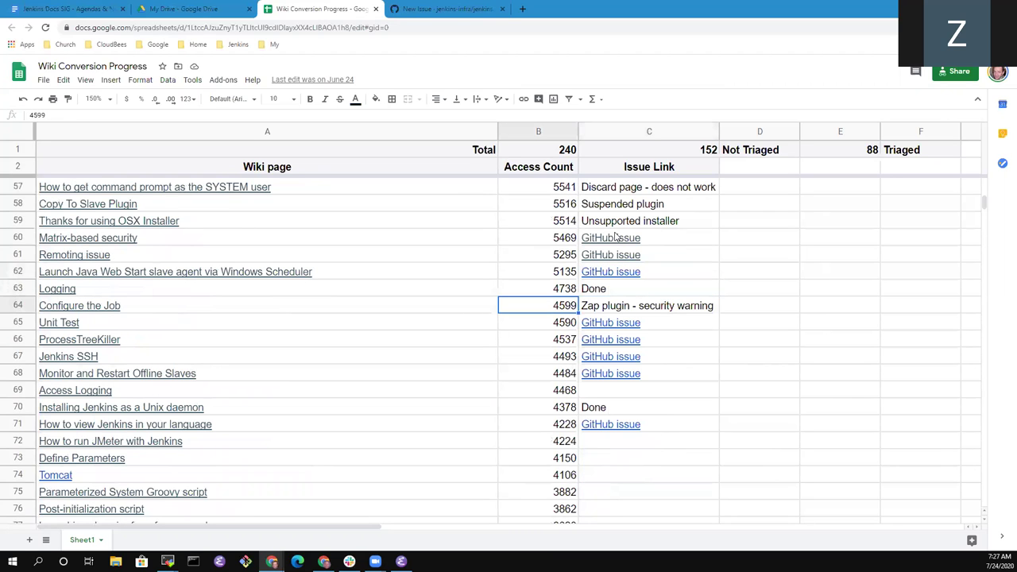
{"action": "key", "text": "Right"}
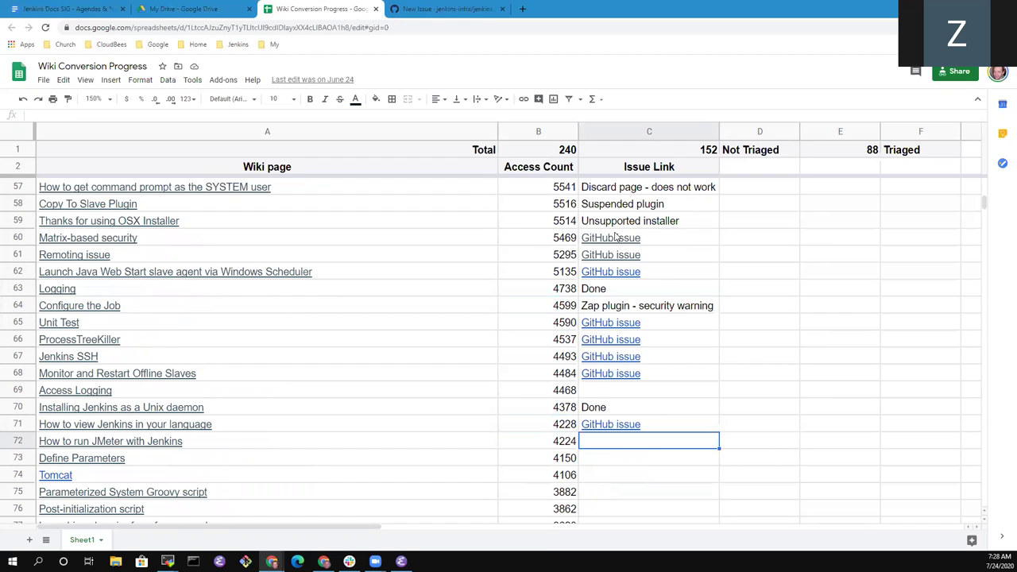
Step: Open the bookmarked Jenkins Wiki Exporter's Plugin Migration Progress page in a new tab
{"action": "left_click", "coordinate": [522, 8]}
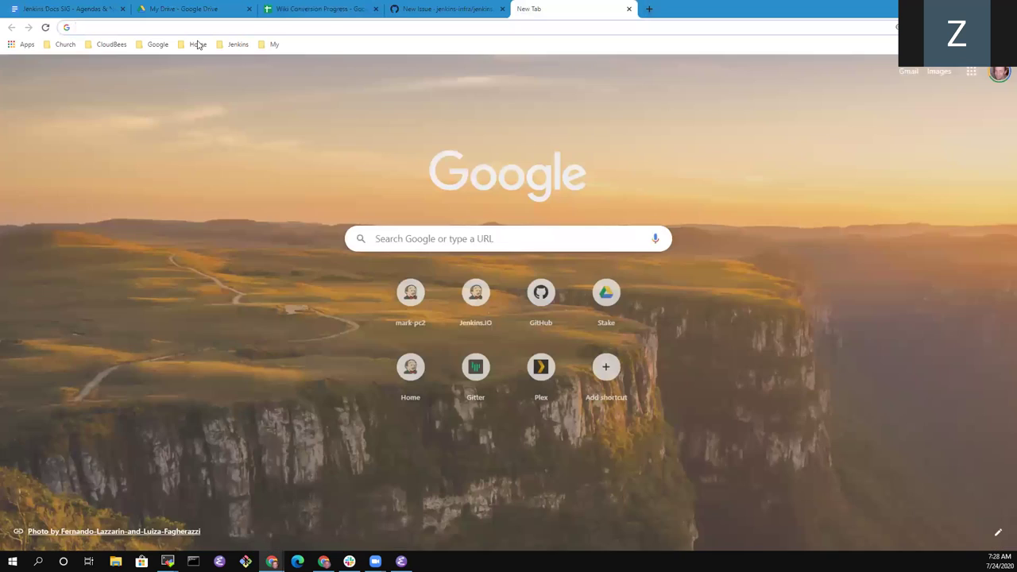
{"action": "left_click", "coordinate": [237, 45]}
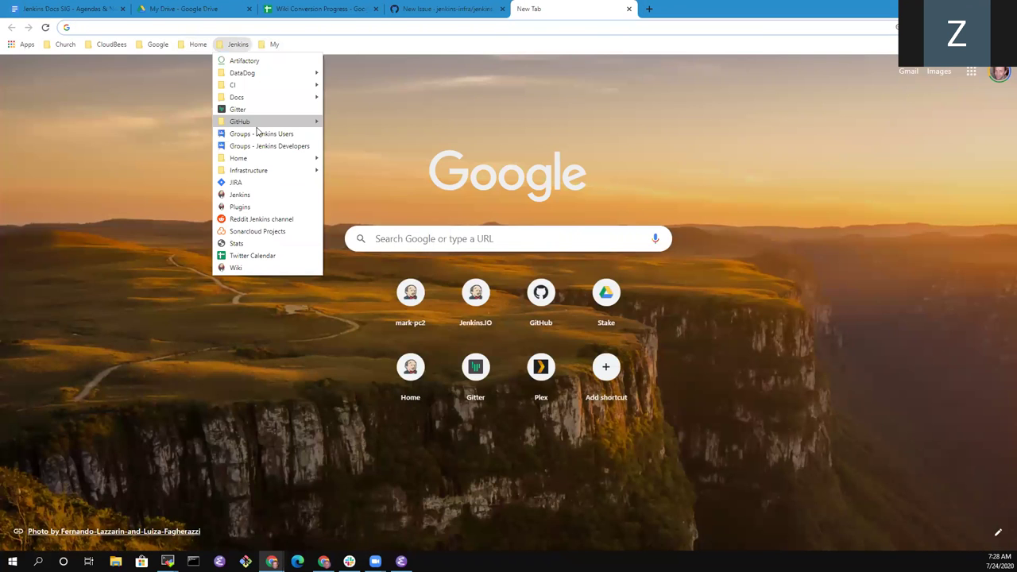
{"action": "mouse_move", "coordinate": [306, 97]}
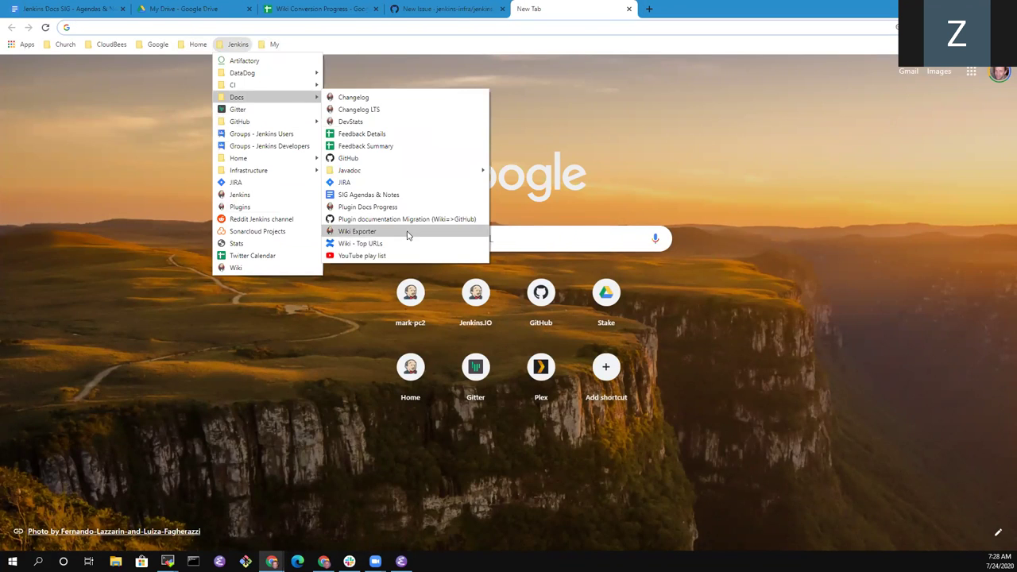
{"action": "left_click", "coordinate": [357, 231]}
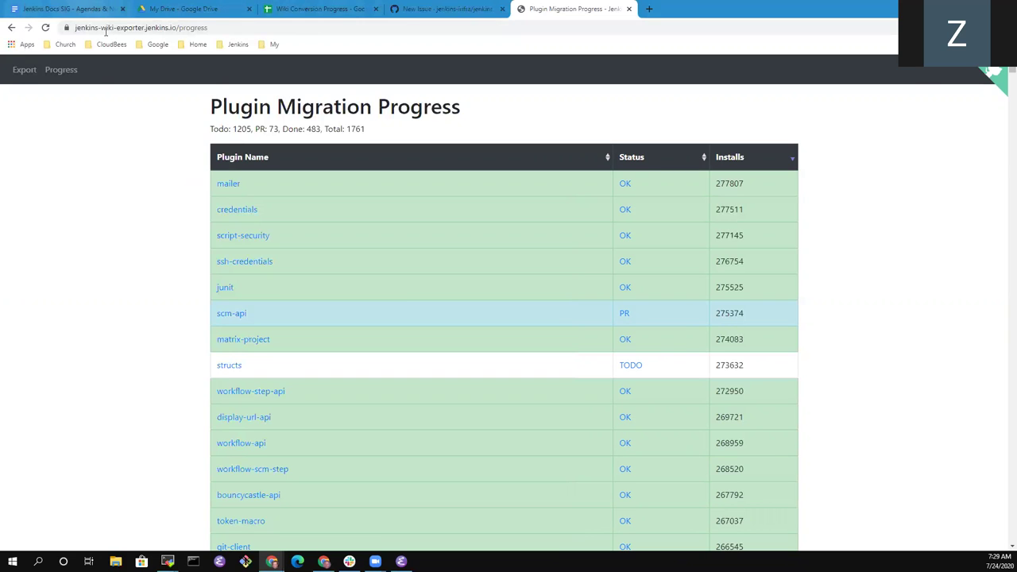
Step: Return to the Docs SIG notes and add sub-item ii: "How do we handle issues that are assigned but not making progress?"
{"action": "left_click", "coordinate": [94, 10]}
{"action": "key", "text": "Down"}
{"action": "key", "text": "Return"}
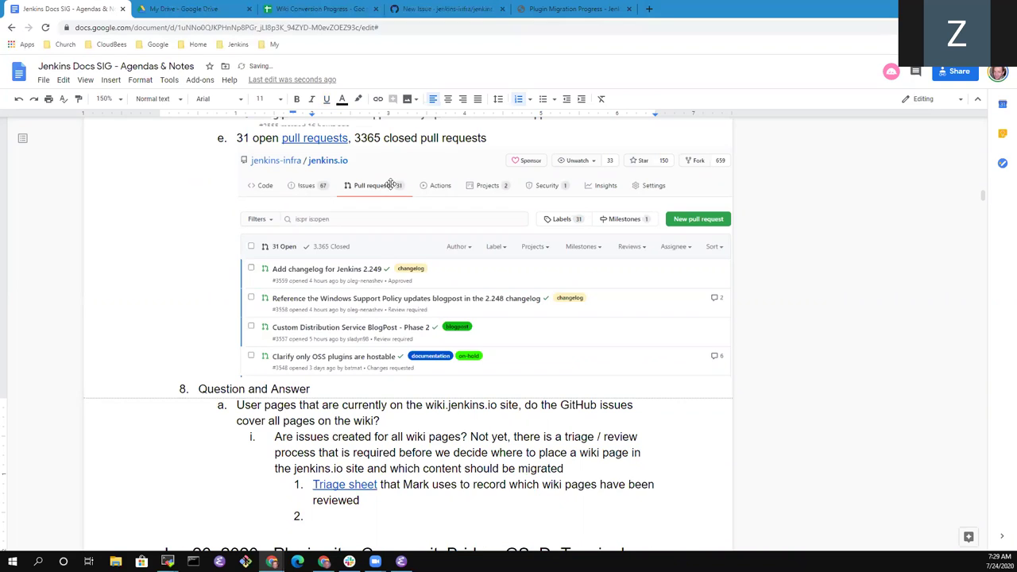
{"action": "key", "text": "shift+Tab"}
{"action": "type", "text": "Hwo do"}
{"action": "key", "text": "BackSpace"}
{"action": "key", "text": "BackSpace"}
{"action": "key", "text": "BackSpace"}
{"action": "key", "text": "BackSpace"}
{"action": "key", "text": "BackSpace"}
{"action": "key", "text": "BackSpace"}
{"action": "key", "text": "BackSpace"}
{"action": "type", "text": "How do "}
{"action": "type", "text": "I indiate"}
{"action": "key", "text": "BackSpace"}
{"action": "key", "text": "BackSpace"}
{"action": "key", "text": "BackSpace"}
{"action": "key", "text": "BackSpace"}
{"action": "key", "text": "BackSpace"}
{"action": "key", "text": "BackSpace"}
{"action": "key", "text": "BackSpace"}
{"action": "key", "text": "BackSpace"}
{"action": "key", "text": "BackSpace"}
{"action": "key", "text": "BackSpace"}
{"action": "key", "text": "BackSpace"}
{"action": "key", "text": "BackSpace"}
{"action": "type", "text": "do we handle "}
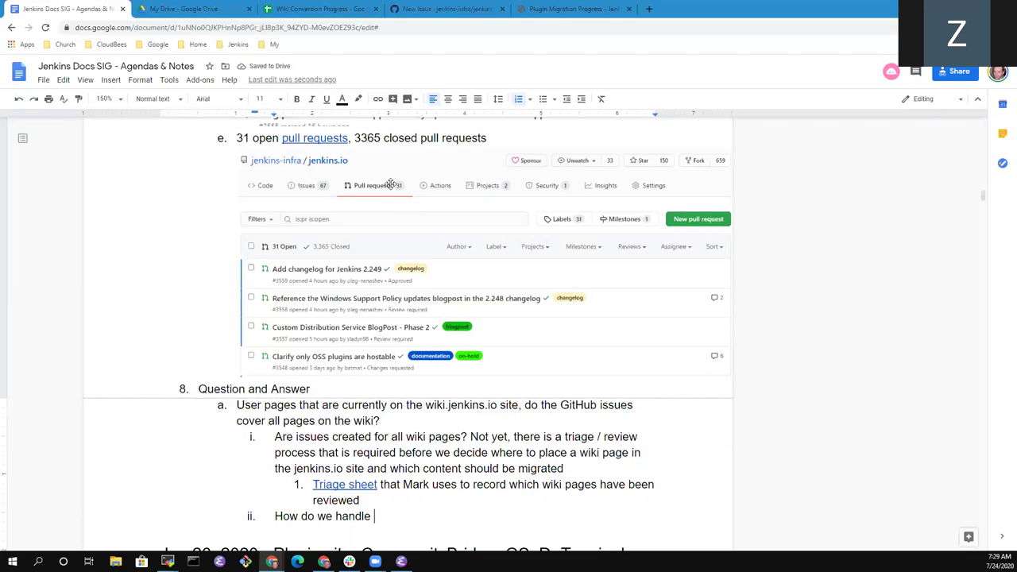
{"action": "type", "text": "issues that "}
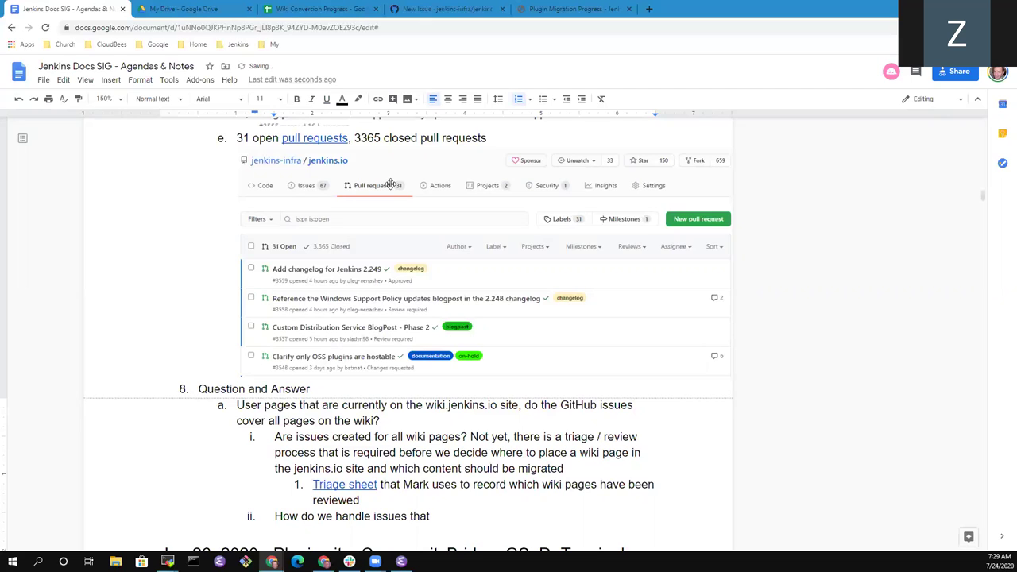
{"action": "type", "text": "are assigned but not "}
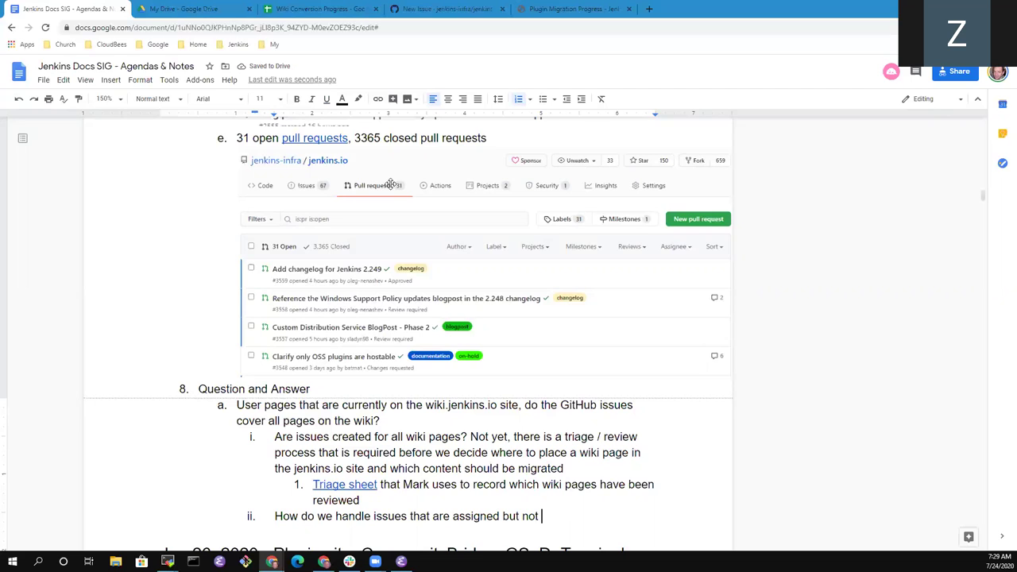
{"action": "type", "text": "making progre"}
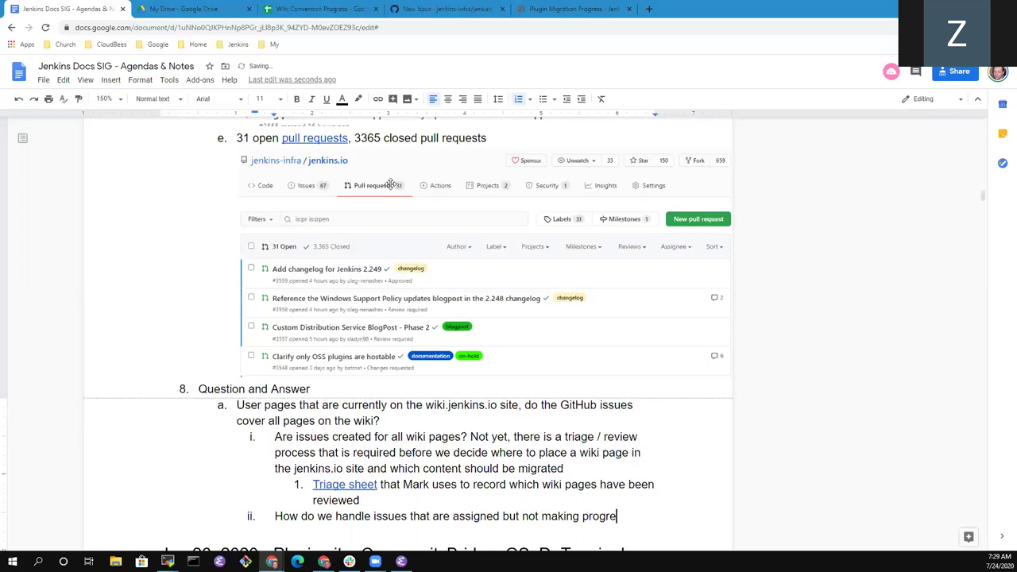
{"action": "type", "text": "ss?"}
Step: Add the nested answer "Hackfest had many examples" under the question about assigned issues
{"action": "key", "text": "Return"}
{"action": "key", "text": "Tab"}
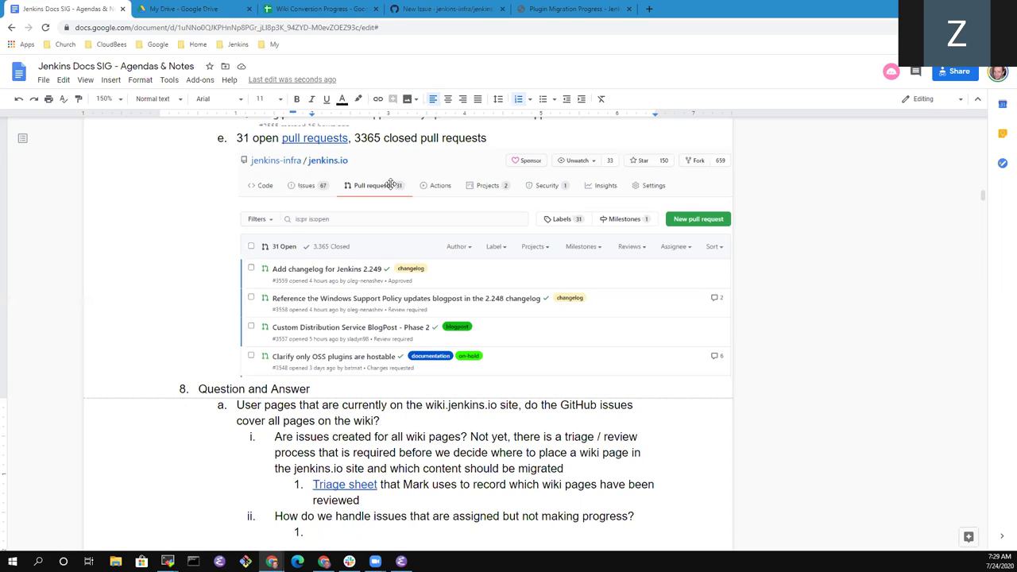
{"action": "type", "text": "Hackfest"}
{"action": "type", "text": "had many"}
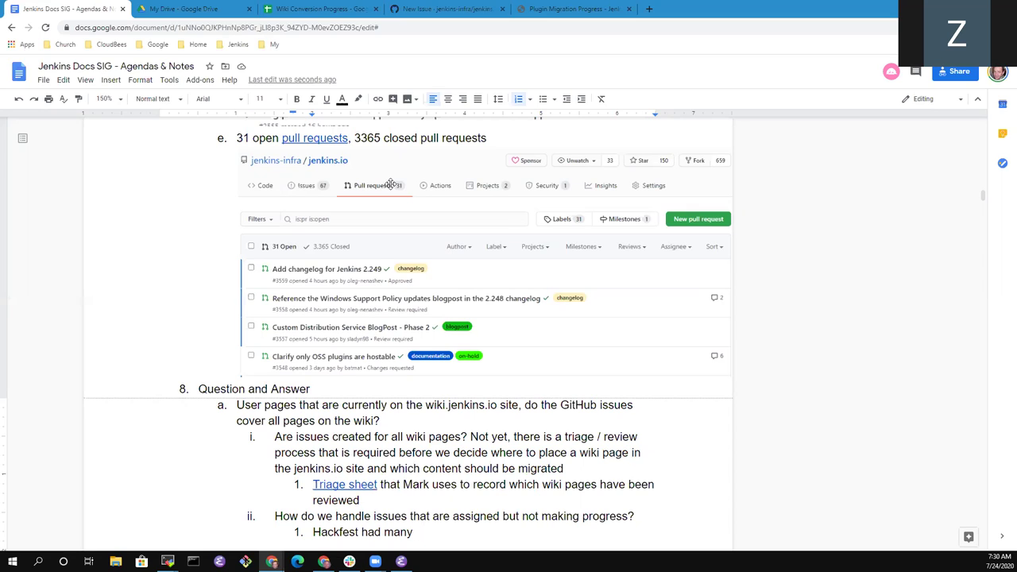
{"action": "type", "text": "examples"}
Step: Add a second answer, "Place a comment on an issue that looks idle, ask if the issue is being actively fixed.", and begin its follow-up sentence
{"action": "key", "text": "Return"}
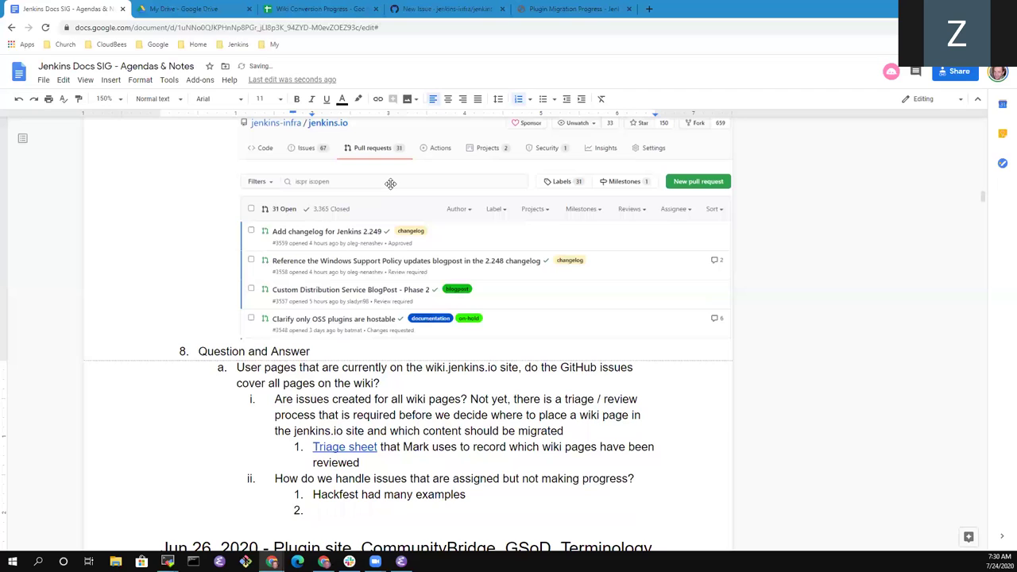
{"action": "type", "text": "Place a comment on "}
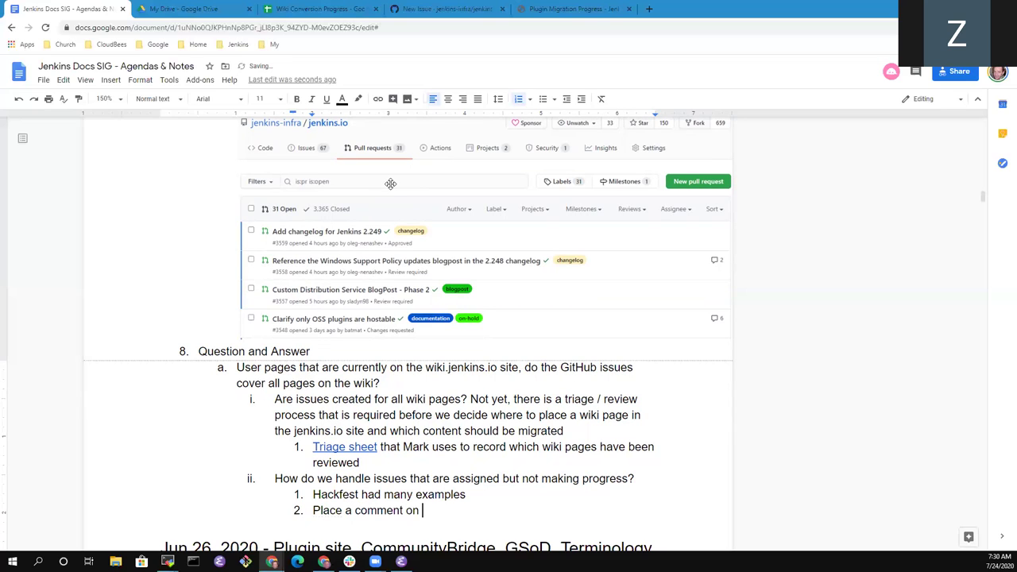
{"action": "type", "text": "an issue that I"}
{"action": "type", "text": "ooks id"}
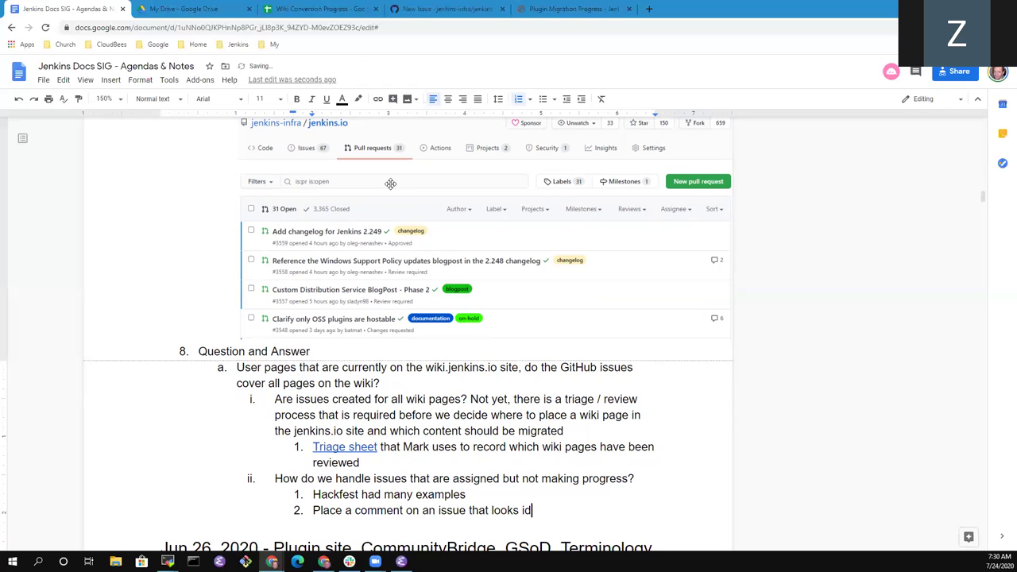
{"action": "type", "text": "le, ask if the issue "}
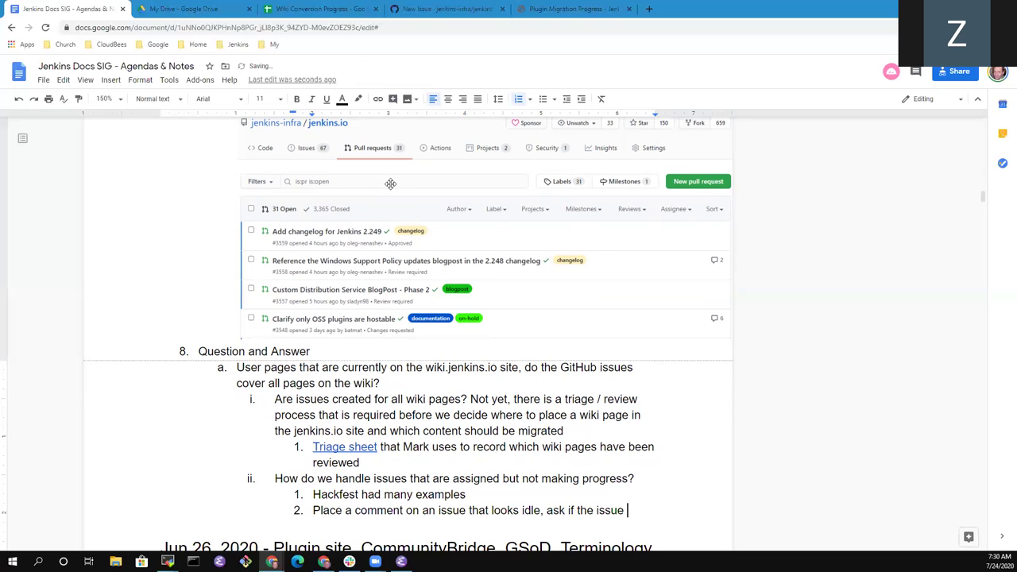
{"action": "type", "text": "is being acrtive"}
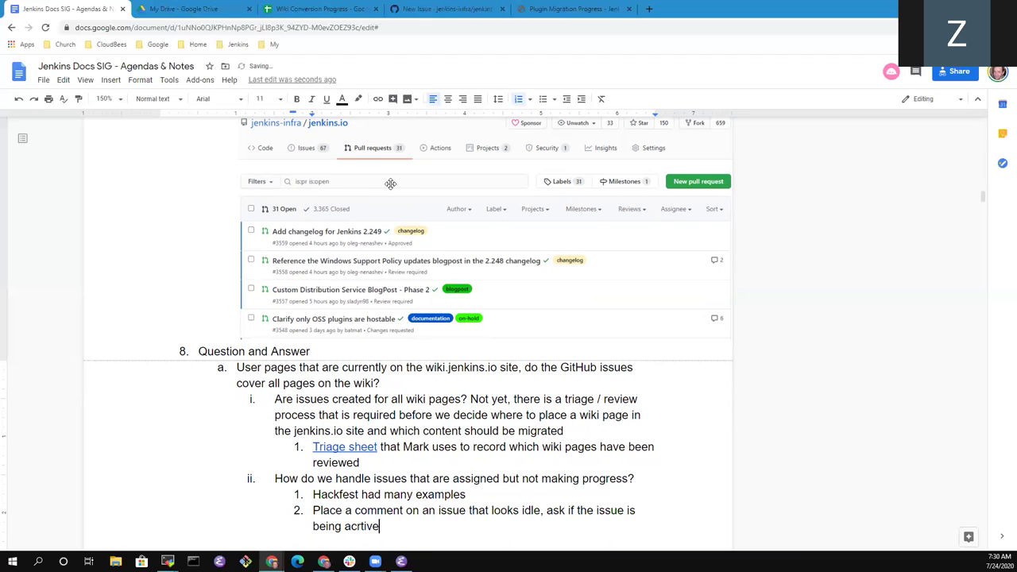
{"action": "key", "text": "BackSpace"}
{"action": "key", "text": "BackSpace"}
{"action": "key", "text": "BackSpace"}
{"action": "key", "text": "BackSpace"}
{"action": "key", "text": "BackSpace"}
{"action": "key", "text": "BackSpace"}
{"action": "type", "text": "ctively "}
{"action": "type", "text": "developer"}
{"action": "key", "text": "BackSpace"}
{"action": "type", "text": "d"}
{"action": "key", "text": "ctrl+BackSpace"}
{"action": "type", "text": "fixed.  If after a day o"}
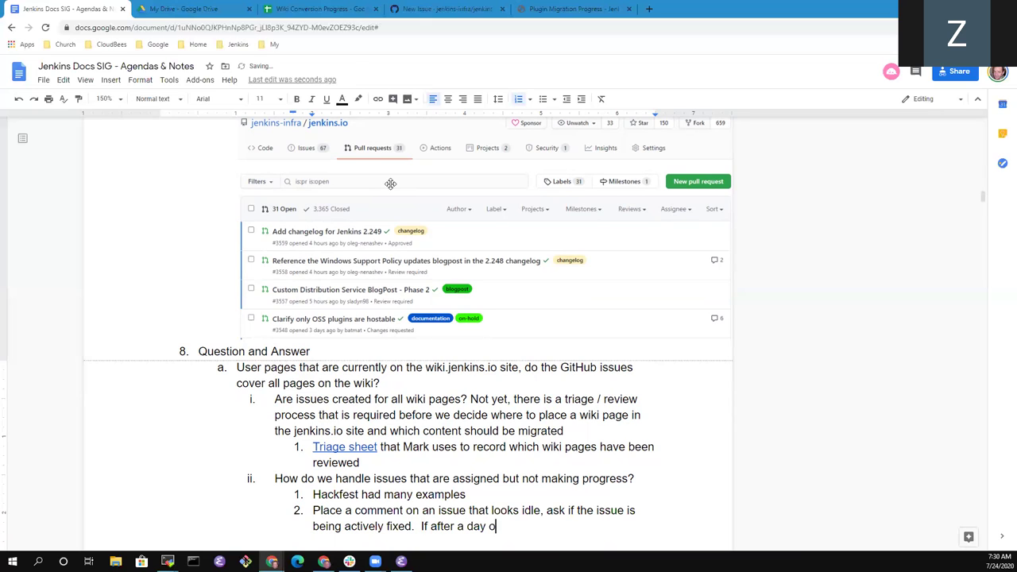
Step: Complete the follow-up sentence as "If after a day or two there is no response, that will motivate to unassign the issue"
{"action": "type", "text": "r there"}
{"action": "key", "text": "BackSpace"}
{"action": "key", "text": "BackSpace"}
{"action": "key", "text": "BackSpace"}
{"action": "key", "text": "BackSpace"}
{"action": "key", "text": "BackSpace"}
{"action": "key", "text": "BackSpace"}
{"action": "type", "text": "two there is no resposen"}
{"action": "key", "text": "BackSpace"}
{"action": "key", "text": "BackSpace"}
{"action": "key", "text": "BackSpace"}
{"action": "key", "text": "BackSpace"}
{"action": "type", "text": "onse, that will p"}
{"action": "key", "text": "BackSpace"}
{"action": "type", "text": "motivate to unas"}
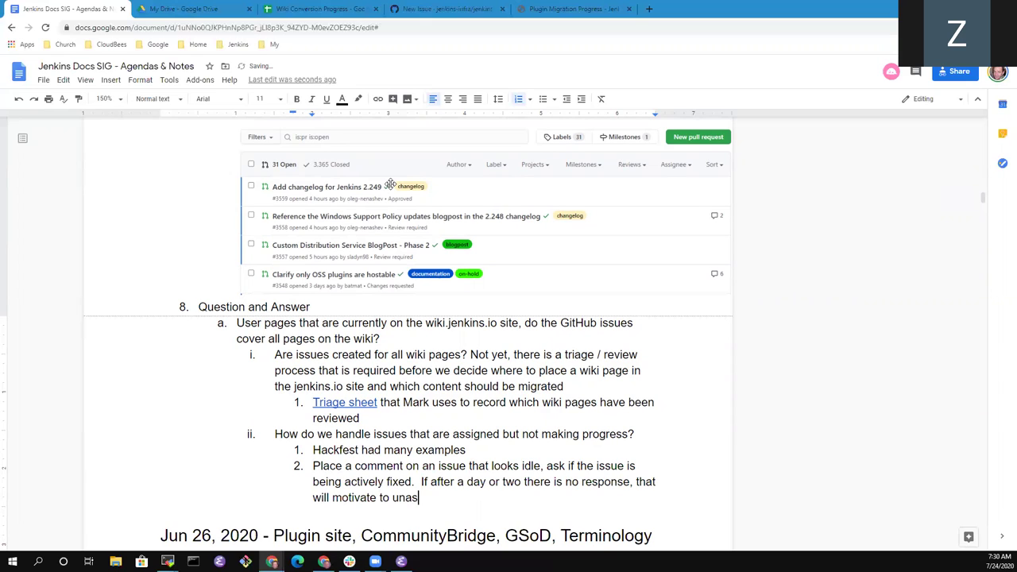
{"action": "type", "text": "sign the issue"}
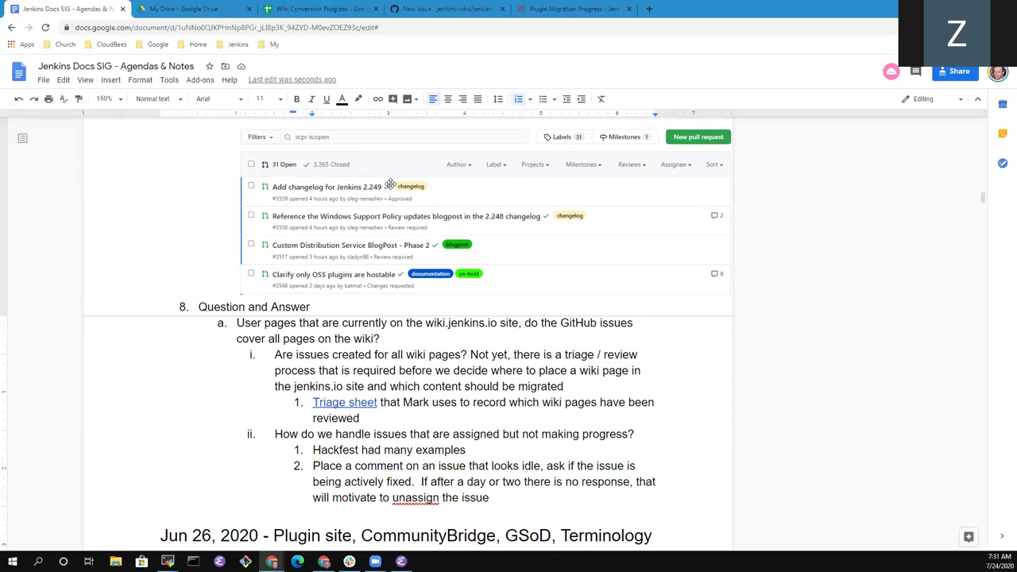
Step: Add a third nested answer under the assigned-issues question: "Can work on an issue whether or not assigned to someone else"
{"action": "key", "text": "Return"}
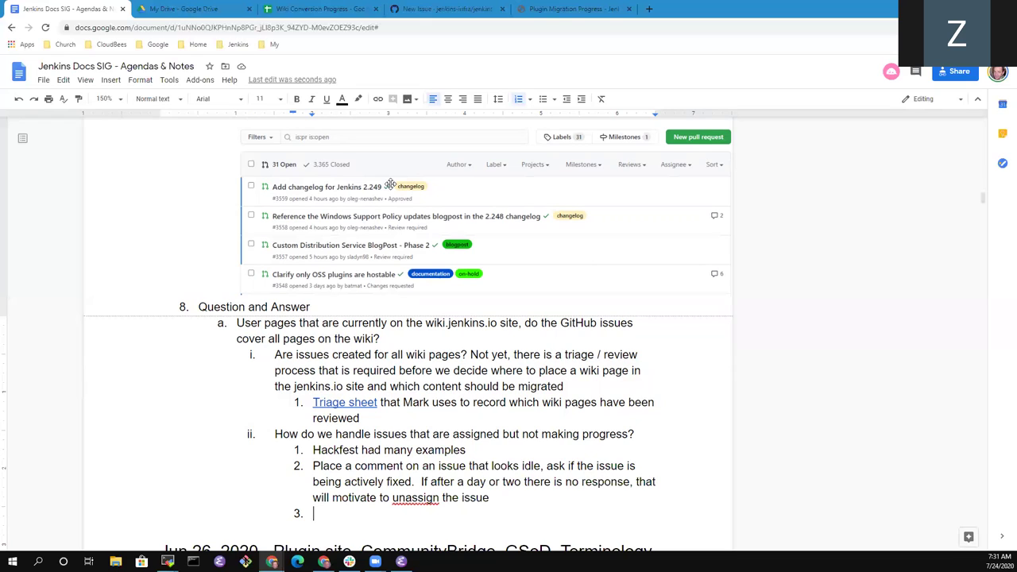
{"action": "type", "text": "Can work on an "}
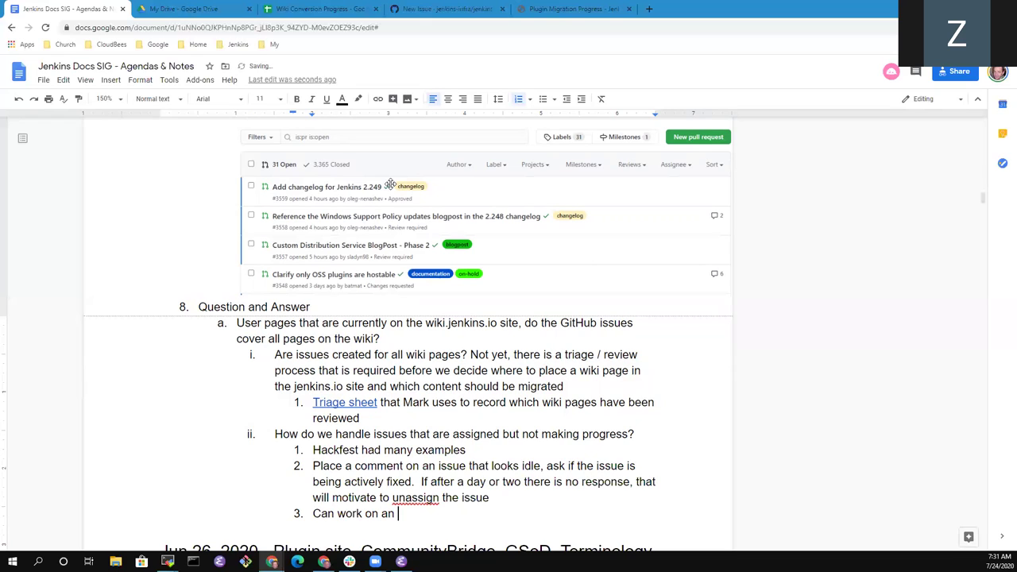
{"action": "type", "text": "issue whether or not assi"}
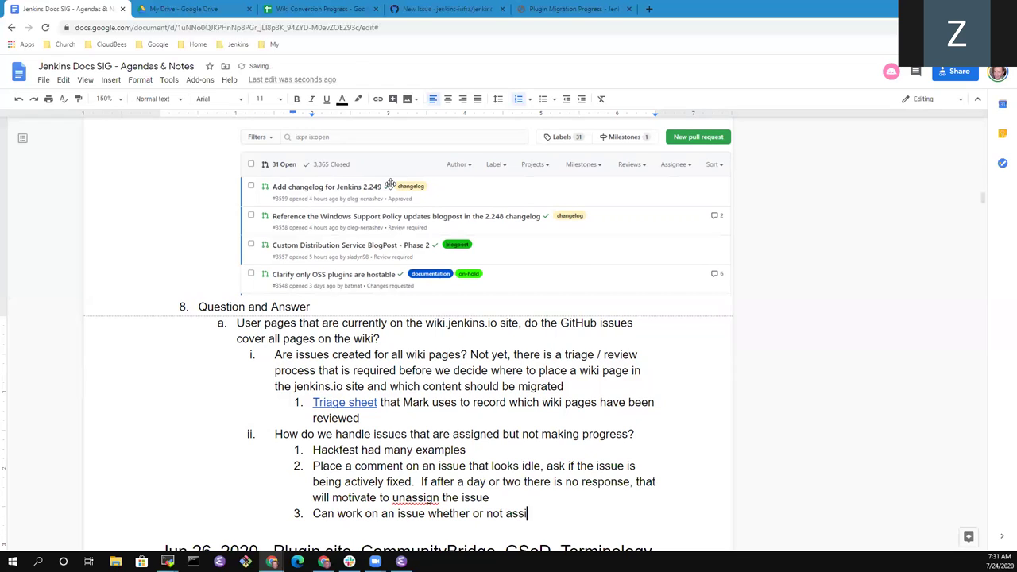
{"action": "type", "text": "gned to someone "}
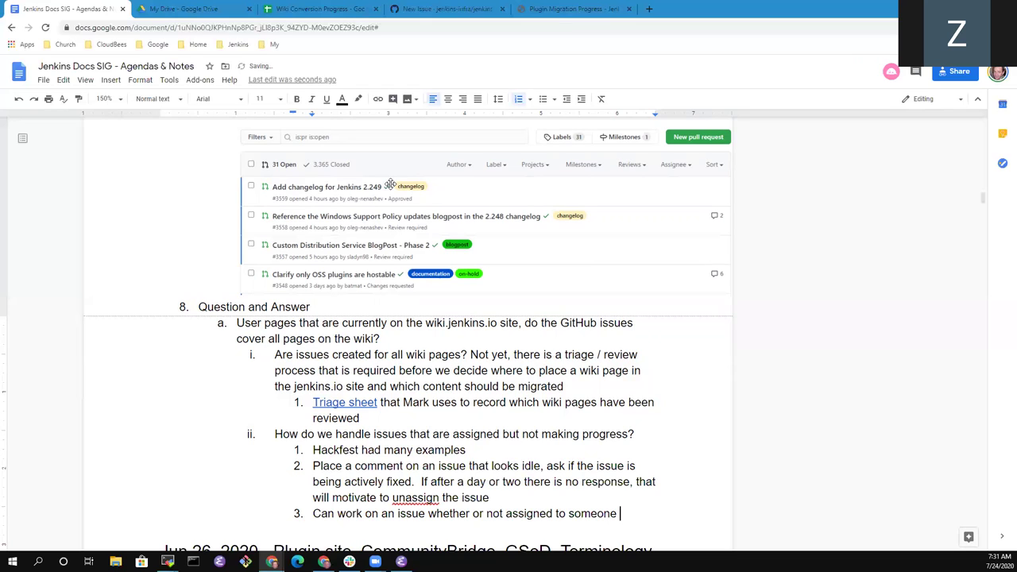
{"action": "type", "text": "else"}
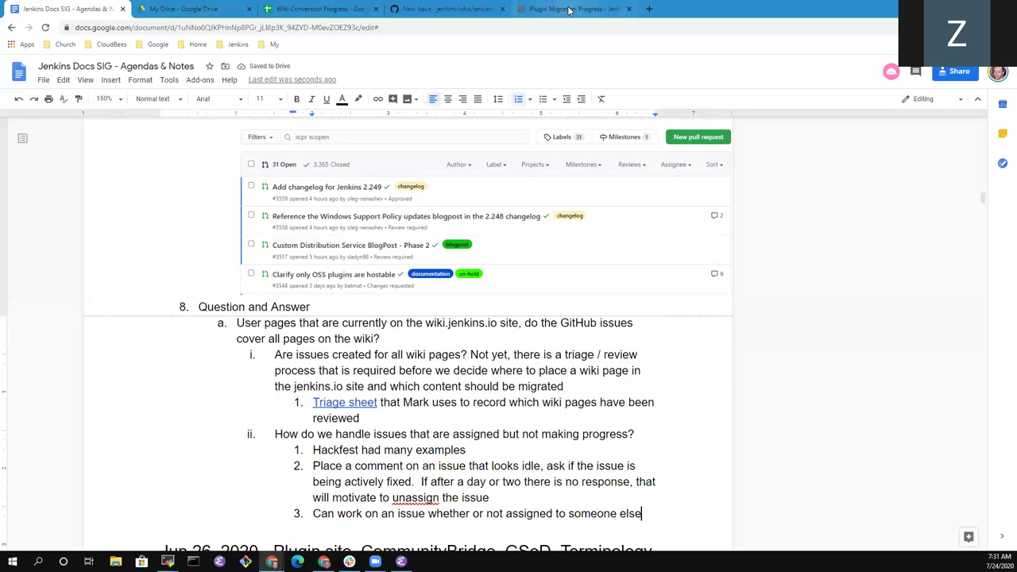
Step: Open the jenkins.io repository's open issues list on GitHub and sort it by recently updated
{"action": "left_click", "coordinate": [445, 9]}
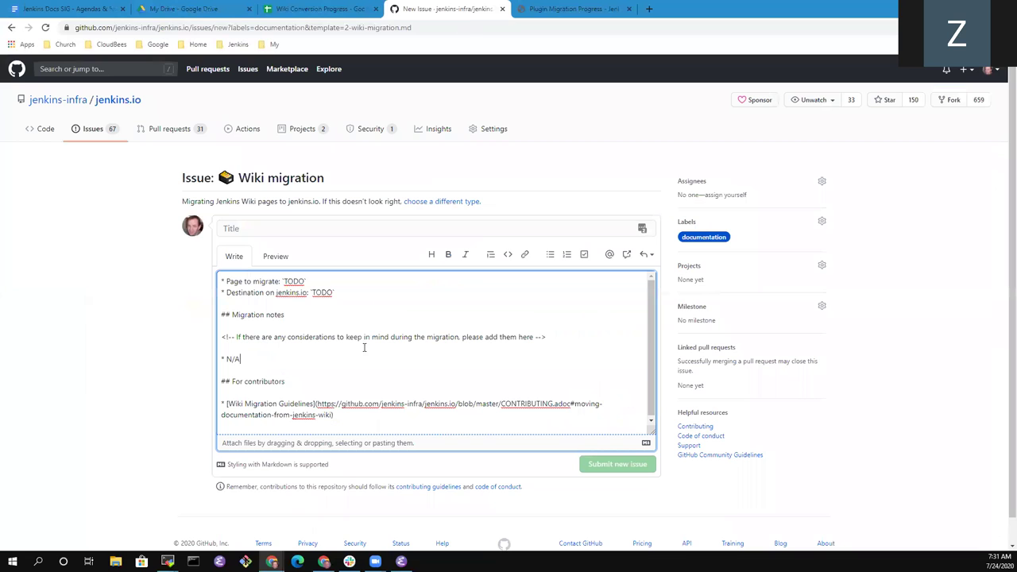
{"action": "left_click", "coordinate": [93, 132]}
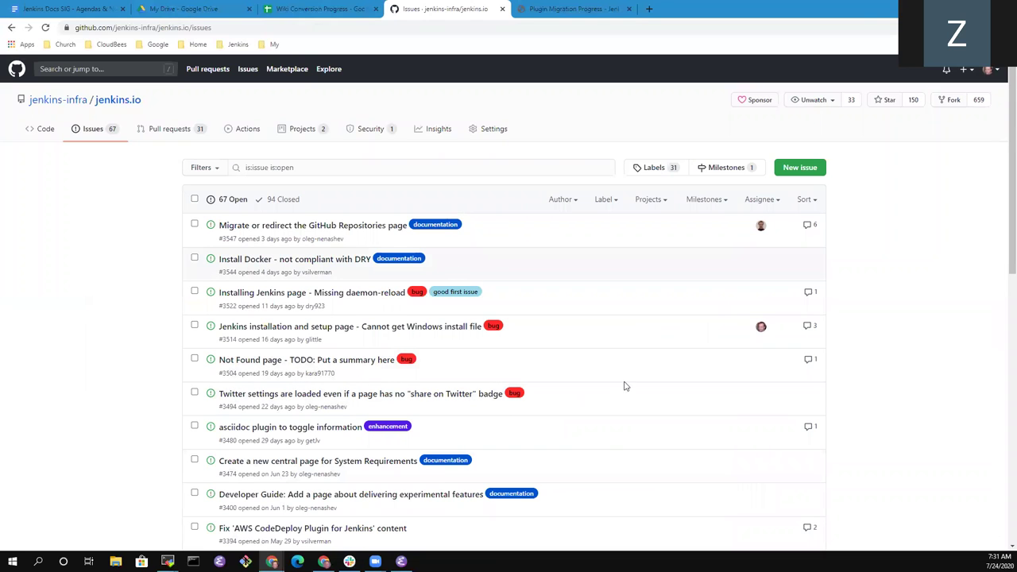
{"action": "scroll", "coordinate": [611, 318], "scroll_direction": "down", "scroll_amount": 3}
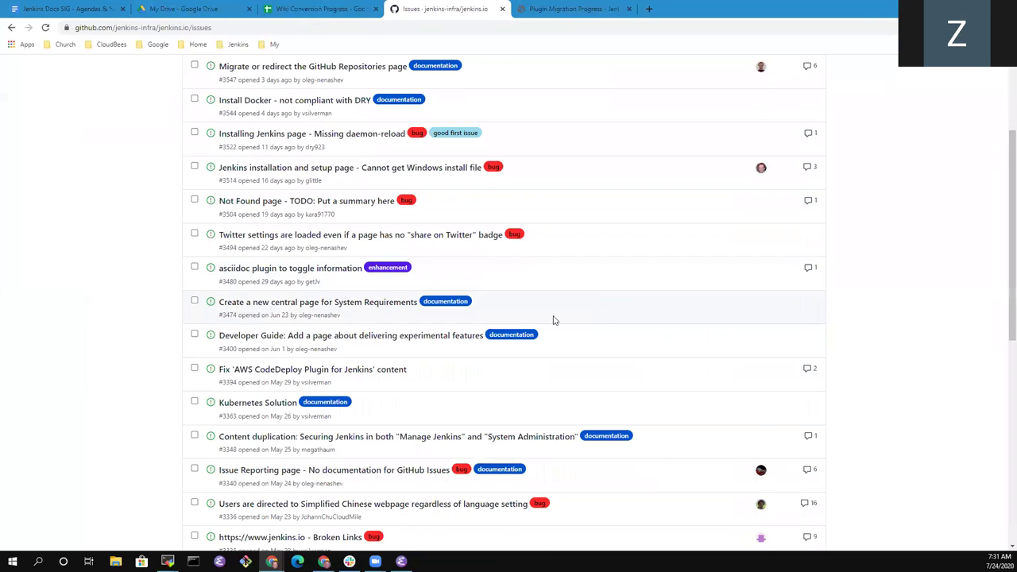
{"action": "scroll", "coordinate": [554, 320], "scroll_direction": "down", "scroll_amount": 1}
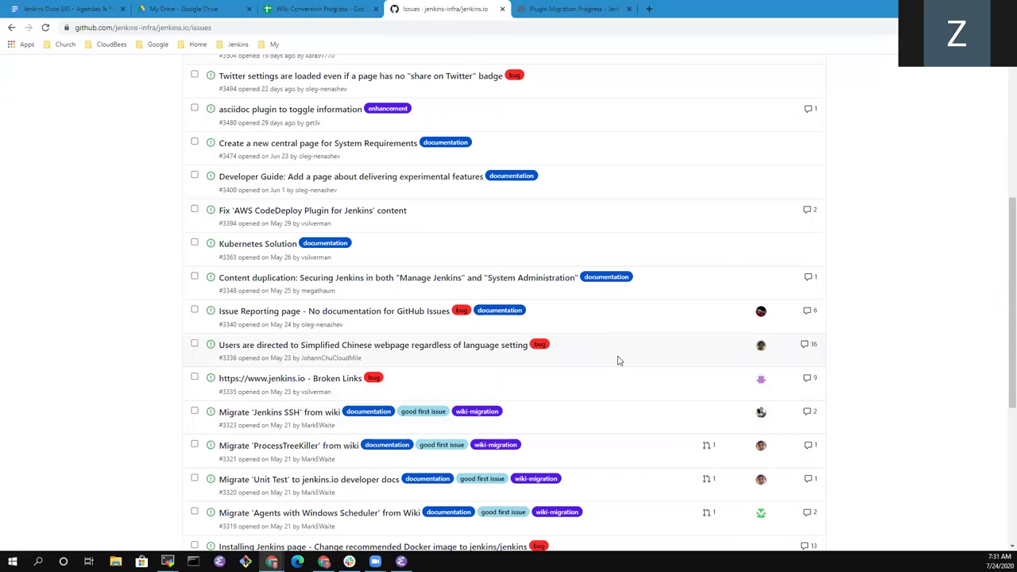
{"action": "scroll", "coordinate": [630, 359], "scroll_direction": "up", "scroll_amount": 4}
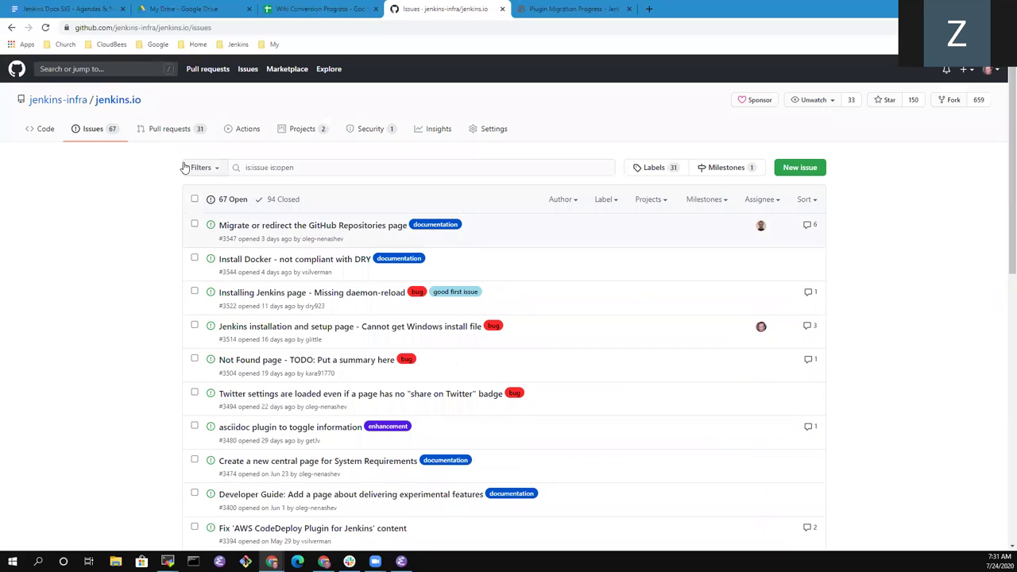
{"action": "left_click", "coordinate": [807, 200]}
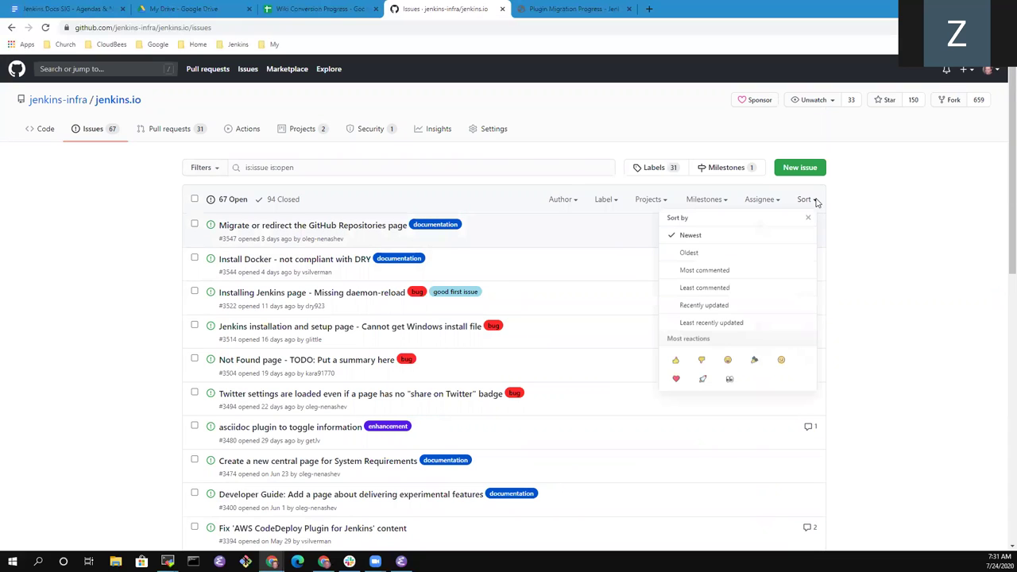
{"action": "left_click", "coordinate": [704, 306]}
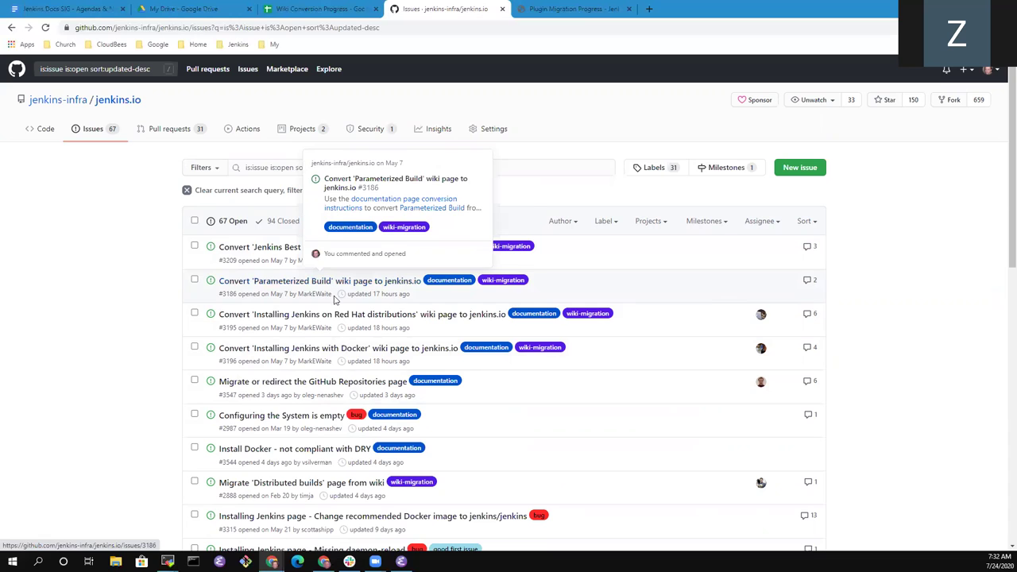
Step: Examine the comments and assignees of the issue "Convert 'Parameterized Build' wiki page to jenkins.io", and return to the issues list
{"action": "mouse_move", "coordinate": [336, 317]}
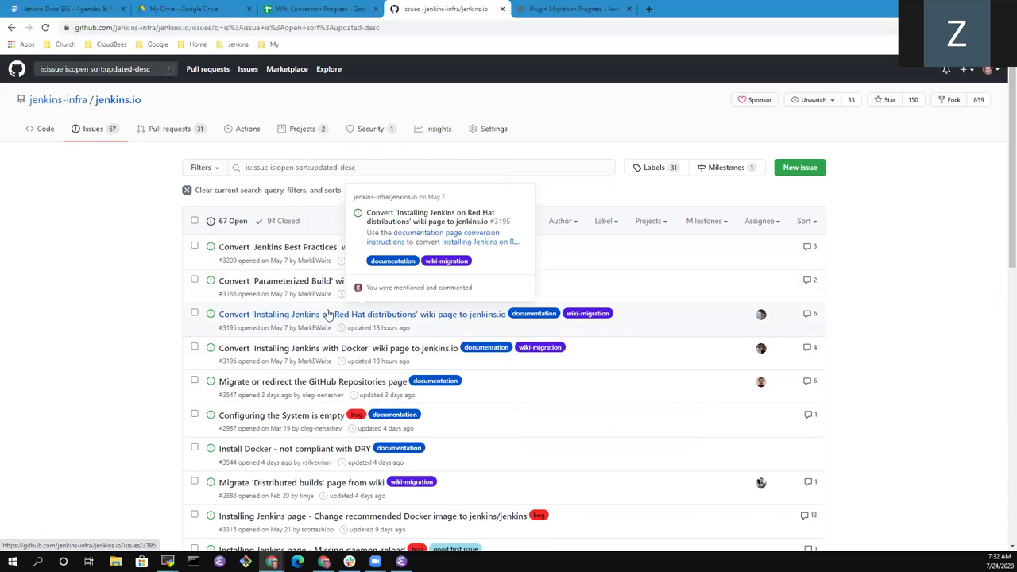
{"action": "left_click", "coordinate": [317, 282]}
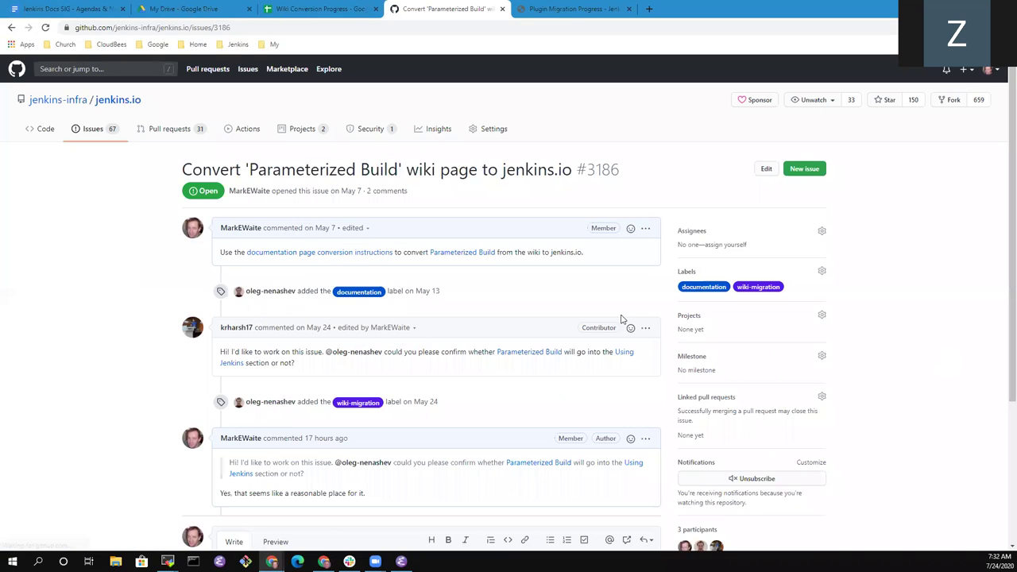
{"action": "scroll", "coordinate": [253, 231], "scroll_direction": "down", "scroll_amount": 2}
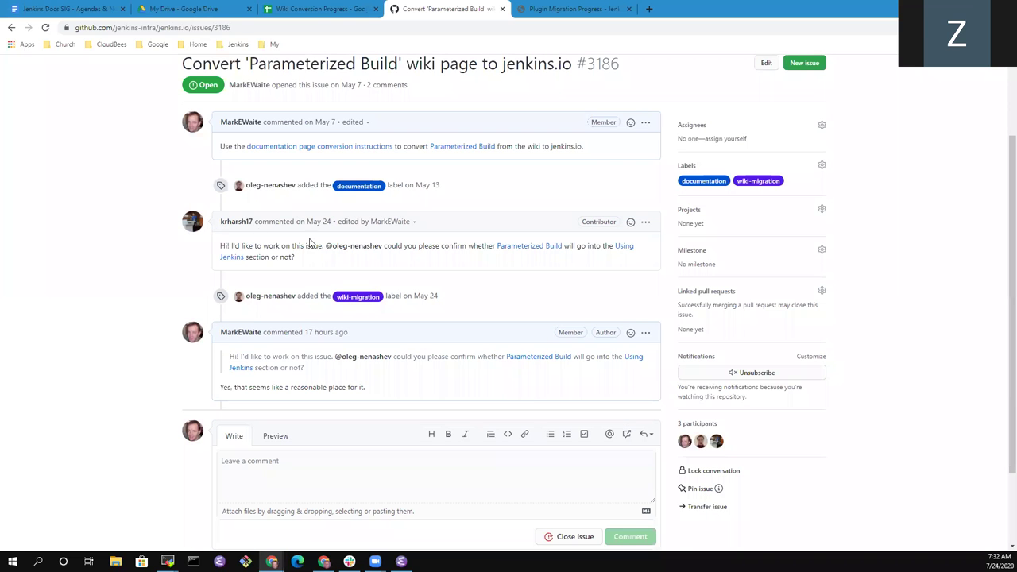
{"action": "scroll", "coordinate": [458, 257], "scroll_direction": "up", "scroll_amount": 2}
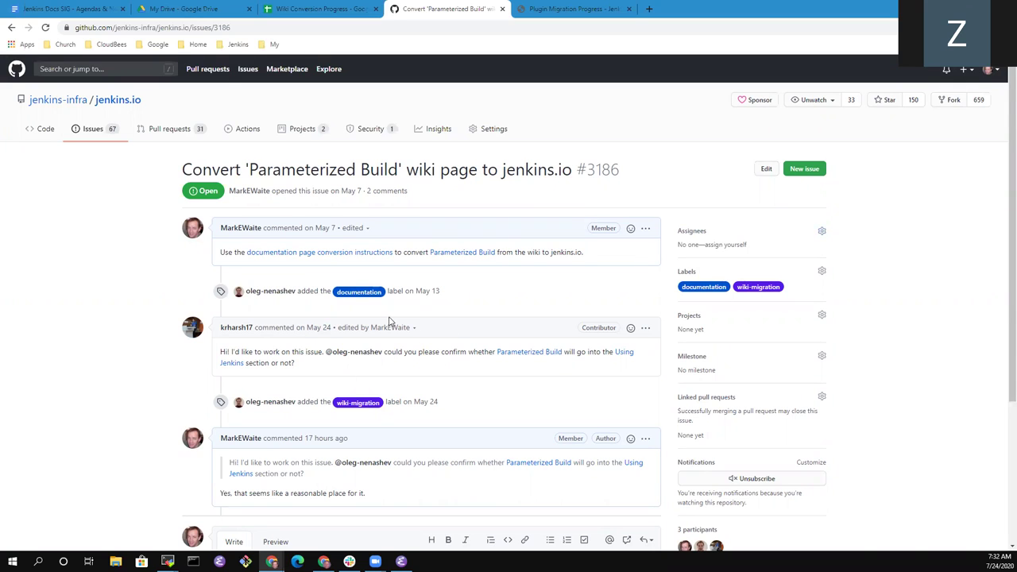
{"action": "left_click_drag", "start_coordinate": [339, 328], "coordinate": [296, 327]}
{"action": "left_click", "coordinate": [491, 406]}
{"action": "scroll", "coordinate": [479, 381], "scroll_direction": "down", "scroll_amount": 2}
{"action": "scroll", "coordinate": [477, 352], "scroll_direction": "up", "scroll_amount": 1}
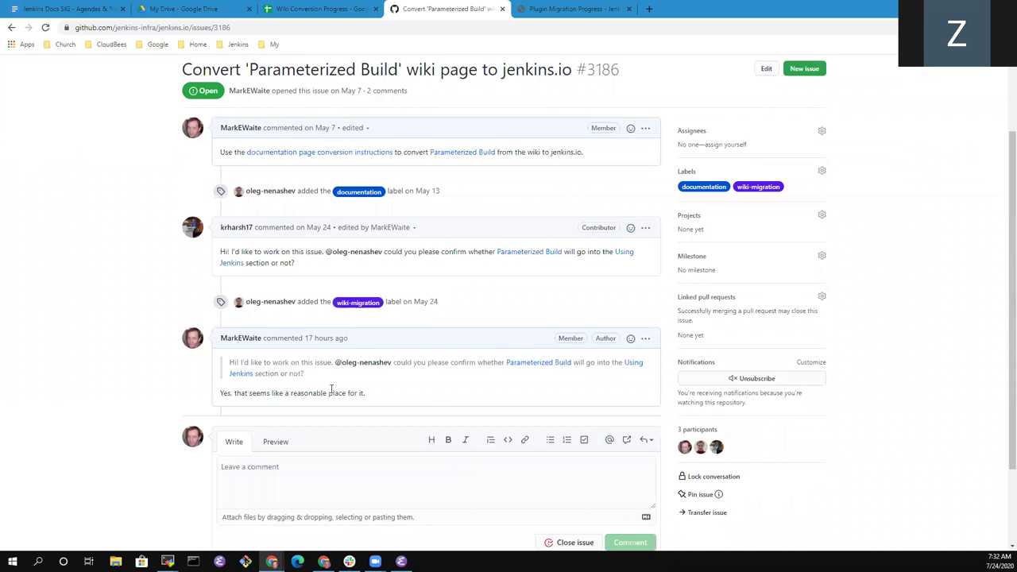
{"action": "scroll", "coordinate": [792, 201], "scroll_direction": "up", "scroll_amount": 1}
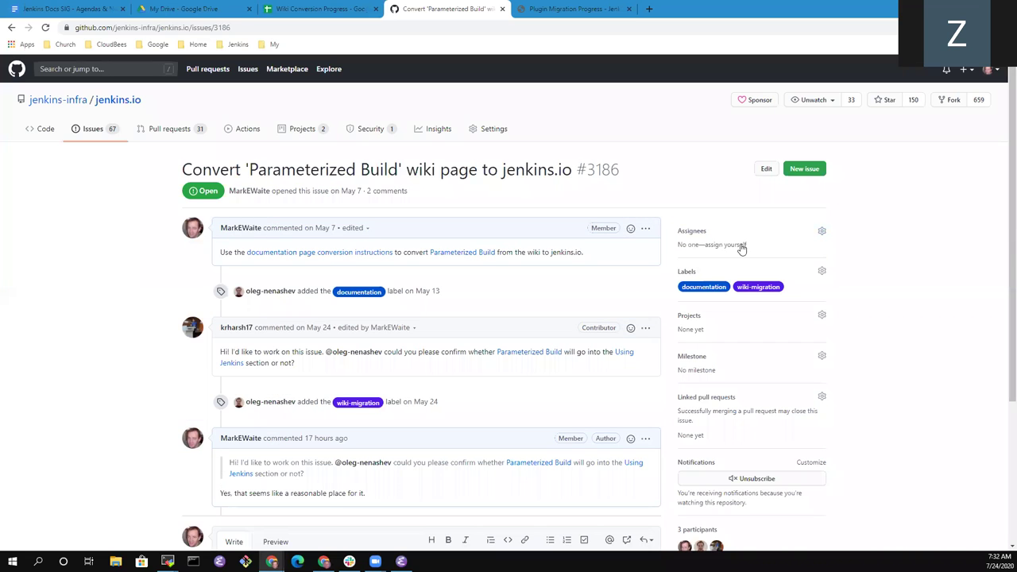
{"action": "double_click", "coordinate": [721, 251]}
{"action": "left_click_drag", "start_coordinate": [683, 243], "coordinate": [706, 245]}
{"action": "left_click", "coordinate": [11, 27]}
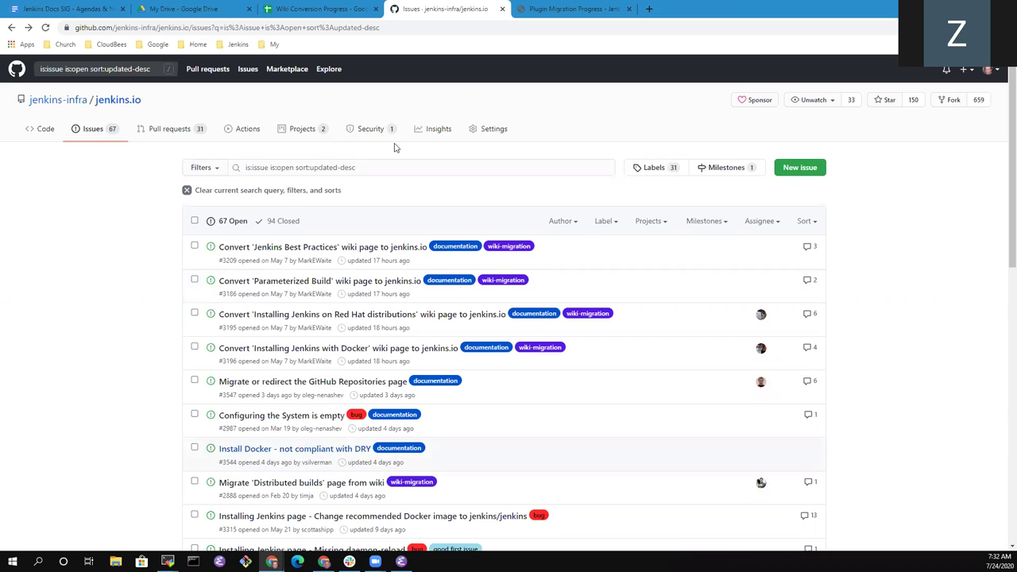
Step: Copy the web address of the Plugin Migration Progress page
{"action": "left_click", "coordinate": [573, 9]}
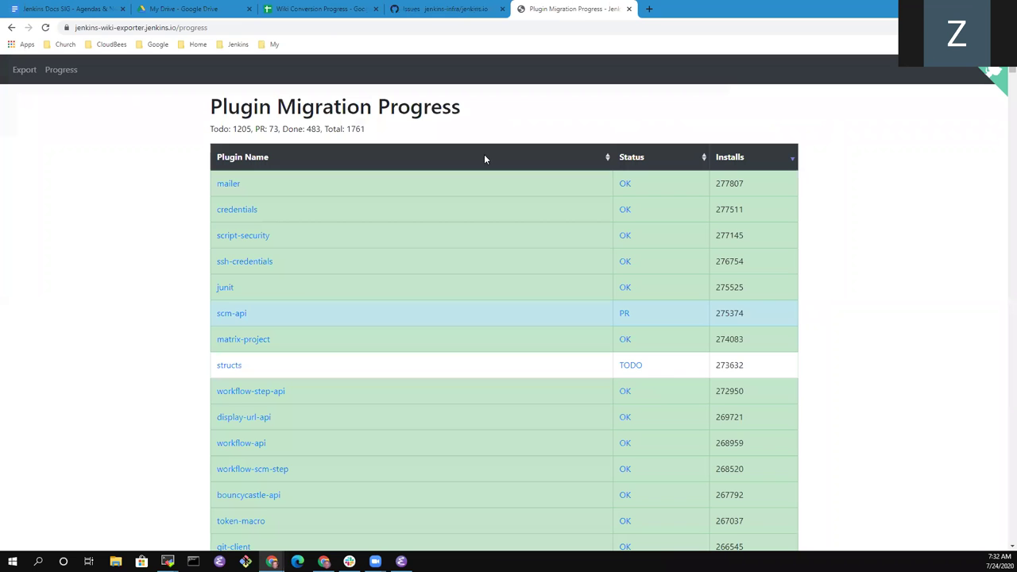
{"action": "left_click", "coordinate": [441, 10]}
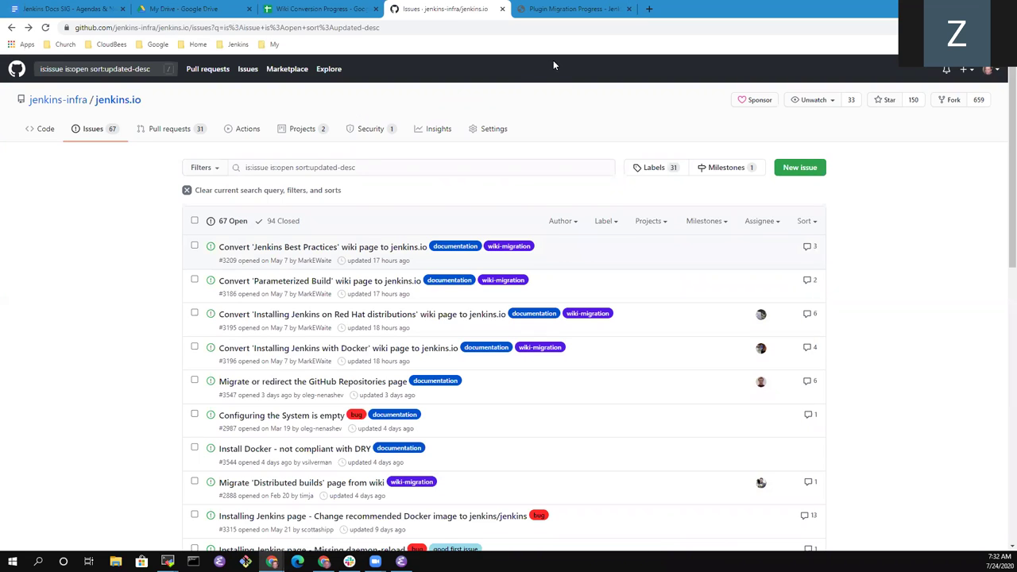
{"action": "left_click", "coordinate": [573, 8]}
{"action": "left_click", "coordinate": [183, 27]}
{"action": "key", "text": "ctrl+c"}
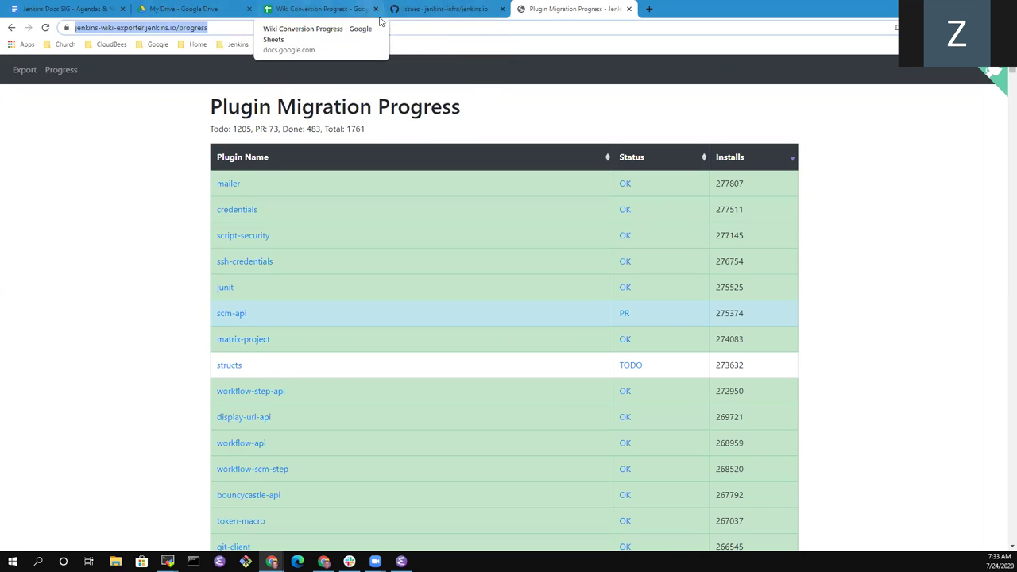
{"action": "left_click", "coordinate": [464, 10]}
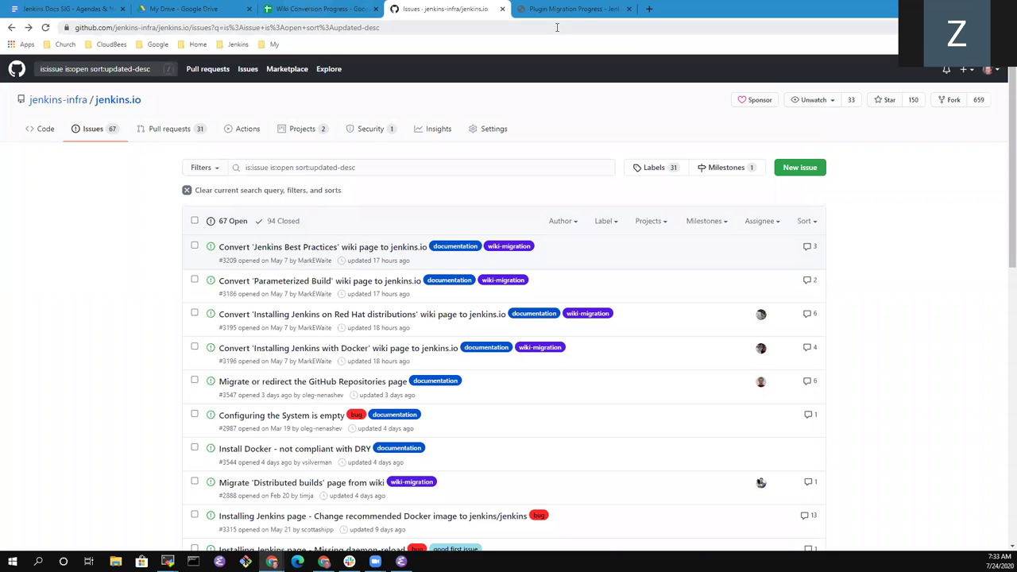
{"action": "key", "text": "ctrl+Tab"}
{"action": "left_click", "coordinate": [427, 9]}
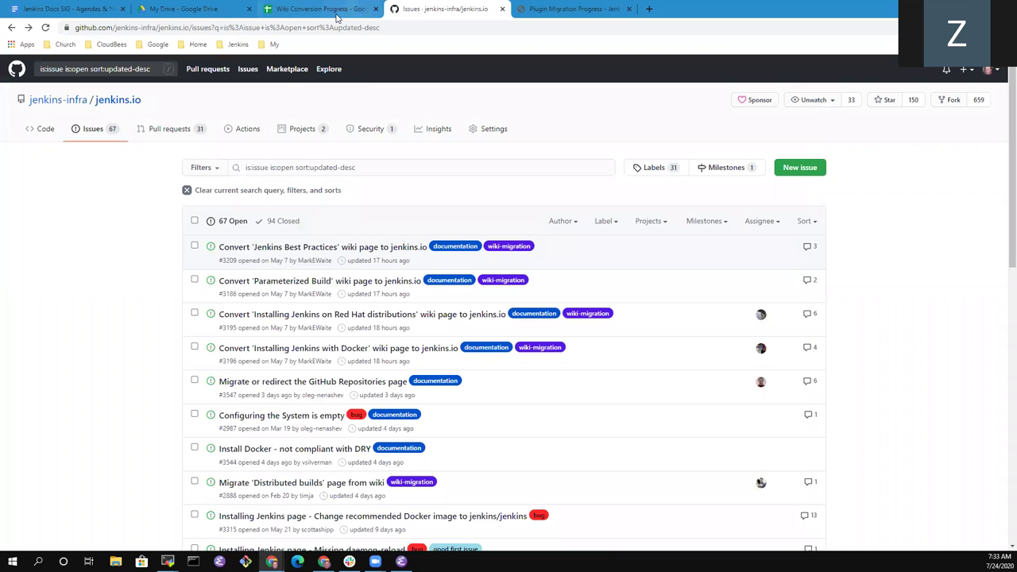
{"action": "left_click", "coordinate": [337, 11]}
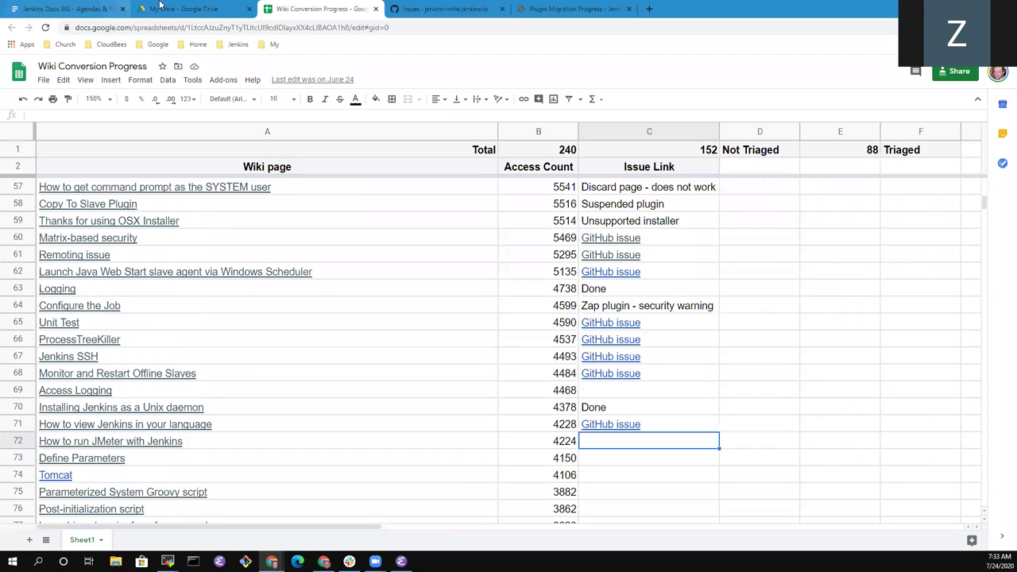
Step: Return to the Docs SIG notes and add question b: "What if I'm migrating plugin documentation from wiki to plugin repos?"
{"action": "left_click", "coordinate": [72, 9]}
{"action": "scroll", "coordinate": [323, 191], "scroll_direction": "down", "scroll_amount": 1}
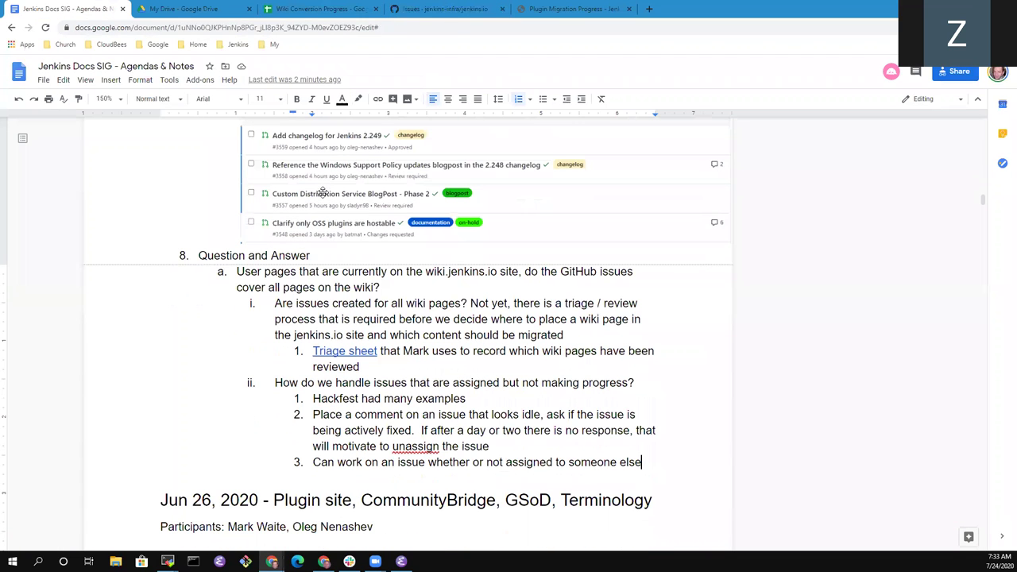
{"action": "key", "text": "Return"}
{"action": "key", "text": "shift+Tab"}
{"action": "key", "text": "shift+Tab"}
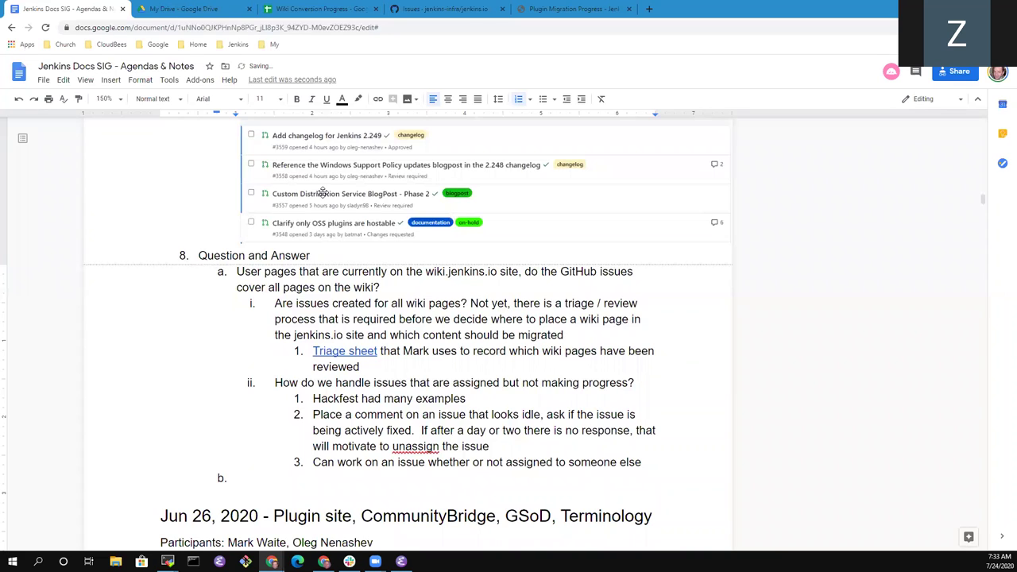
{"action": "type", "text": "What if I'"}
{"action": "type", "text": "m migrating p"}
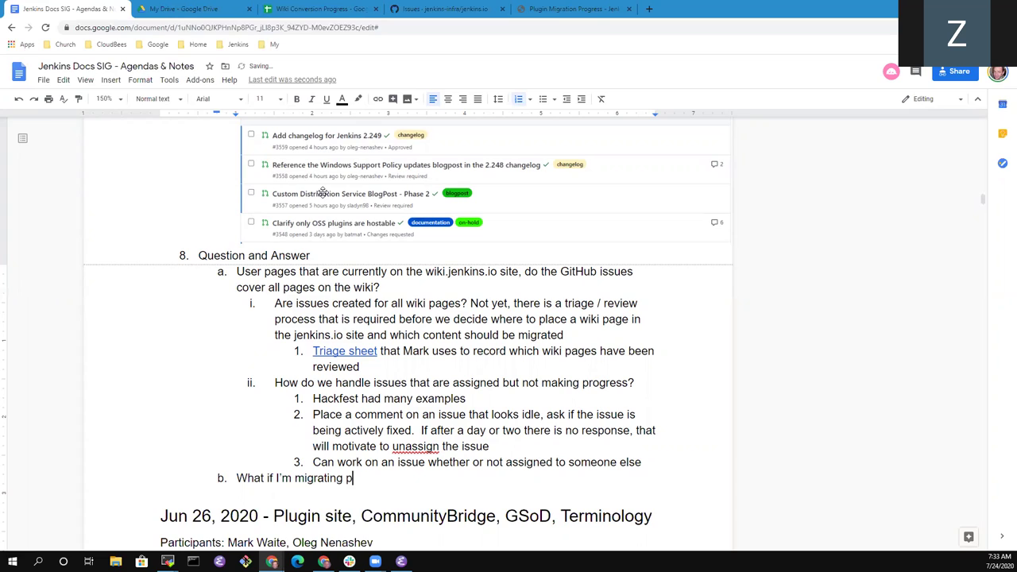
{"action": "type", "text": "lugin documentation"}
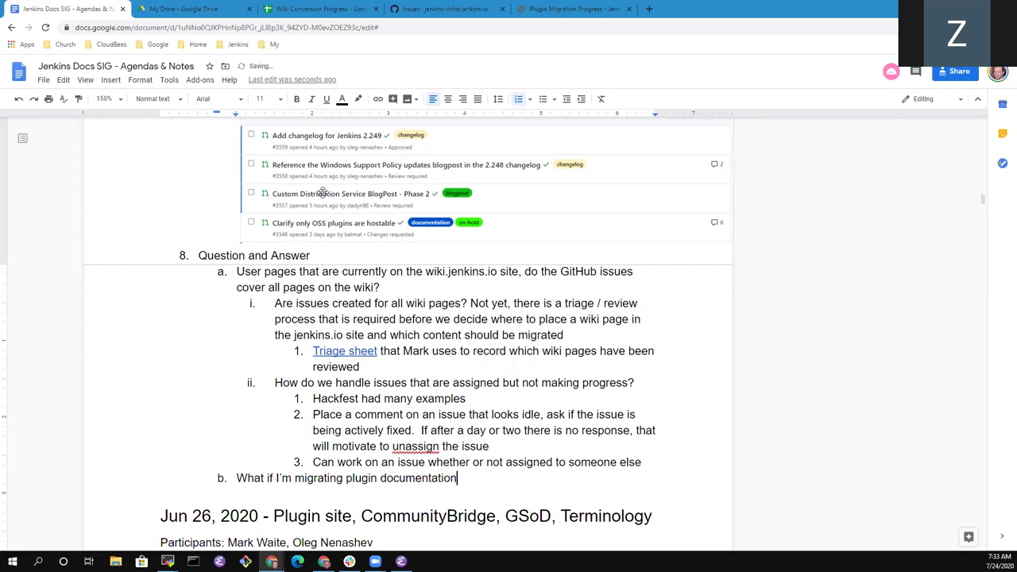
{"action": "type", "text": " from wiki to "}
{"action": "type", "text": "jenkins."}
{"action": "key", "text": "ctrl+BackSpace"}
{"action": "type", "text": "plugion"}
{"action": "key", "text": "BackSpace"}
{"action": "key", "text": "BackSpace"}
{"action": "type", "text": "n repos?"}
Step: Add sub-item i "Wiki progress page" under question b and link its text to the copied progress page address
{"action": "key", "text": "Return"}
{"action": "key", "text": "Tab"}
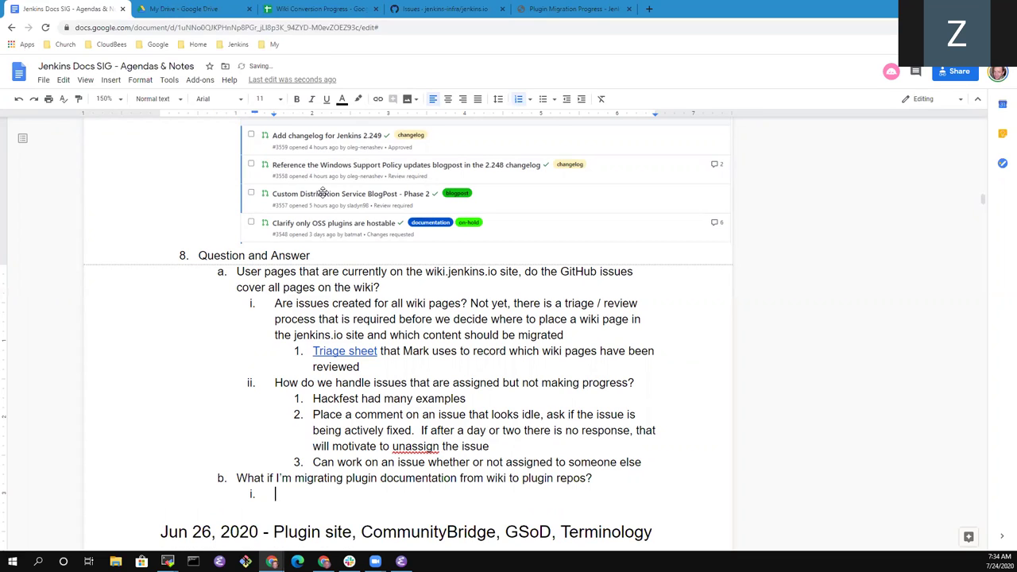
{"action": "type", "text": "Wiki proogress"}
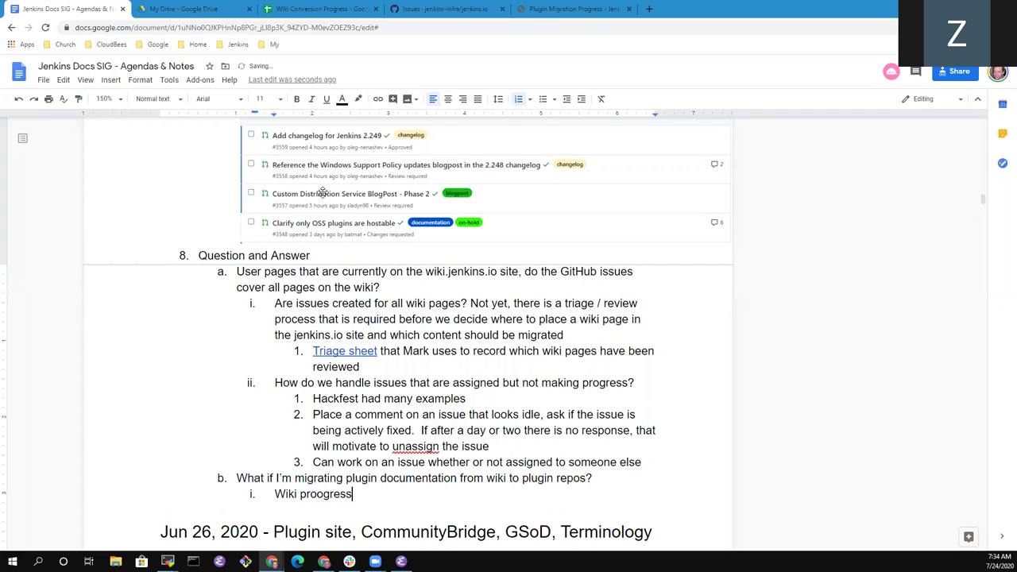
{"action": "key", "text": "ctrl+BackSpace"}
{"action": "type", "text": "progress page"}
{"action": "key", "text": "shift+Home"}
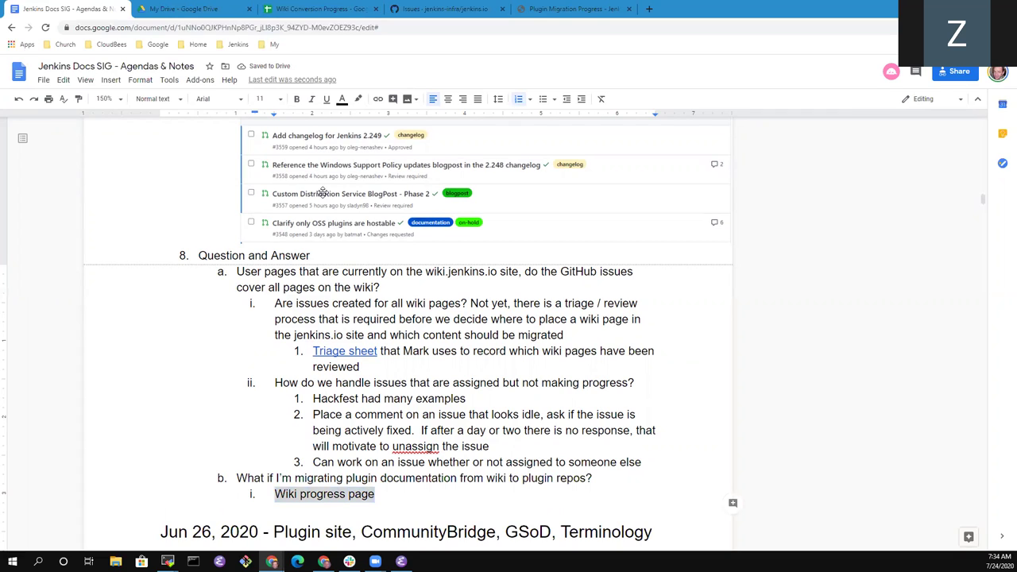
{"action": "key", "text": "ctrl+k"}
{"action": "key", "text": "ctrl+v"}
{"action": "key", "text": "Return"}
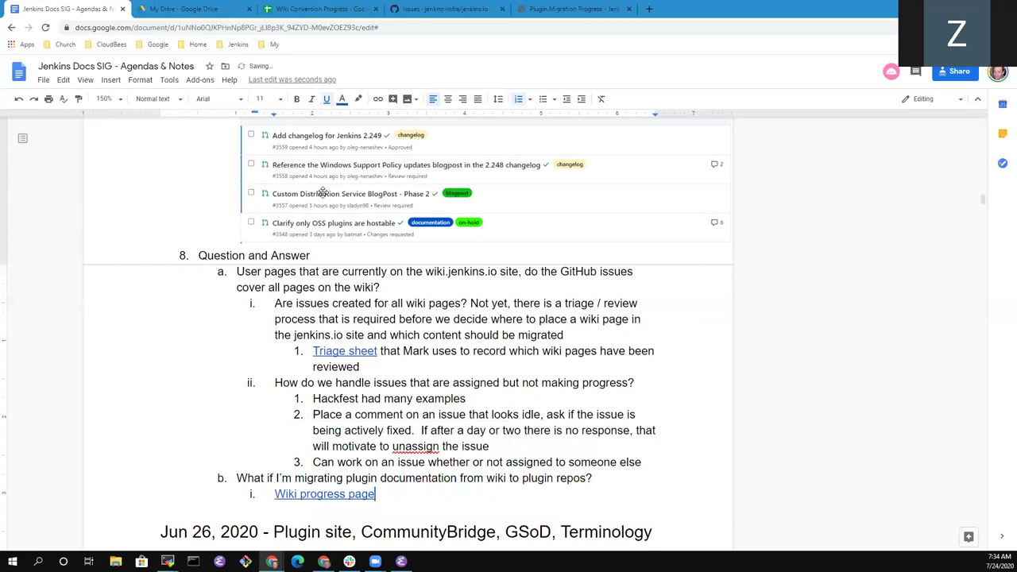
Step: Start sub-item ii under question b, and copy the web address of the Jenkins Wiki Converter's Export page
{"action": "key", "text": "Return"}
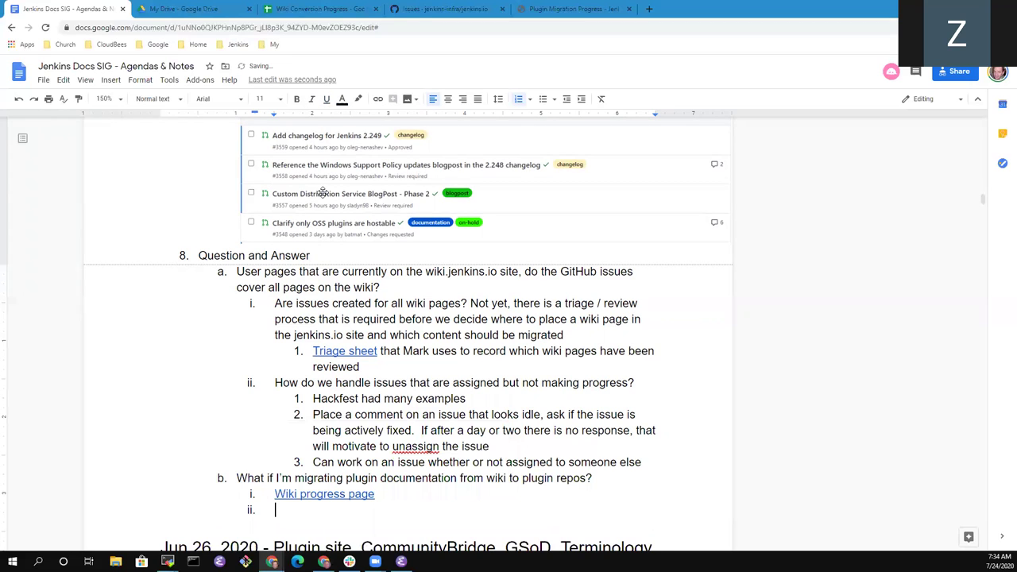
{"action": "left_click", "coordinate": [600, 8]}
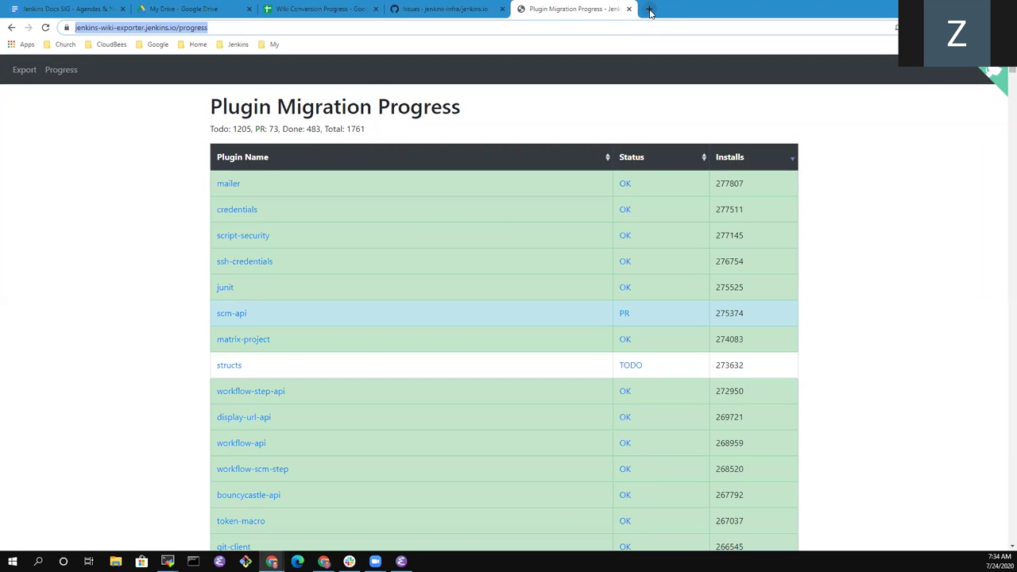
{"action": "left_click", "coordinate": [24, 70]}
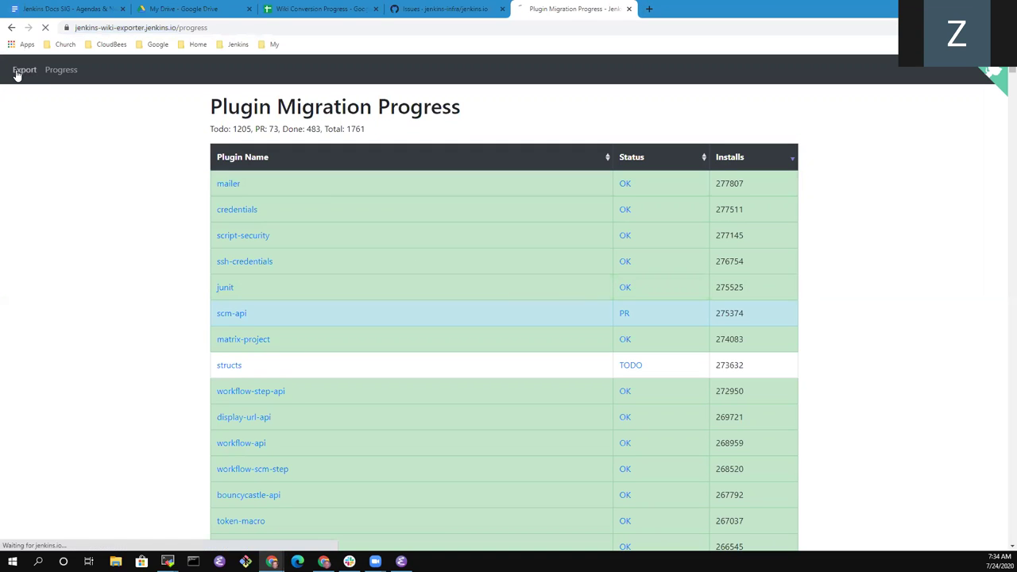
{"action": "left_click", "coordinate": [204, 30]}
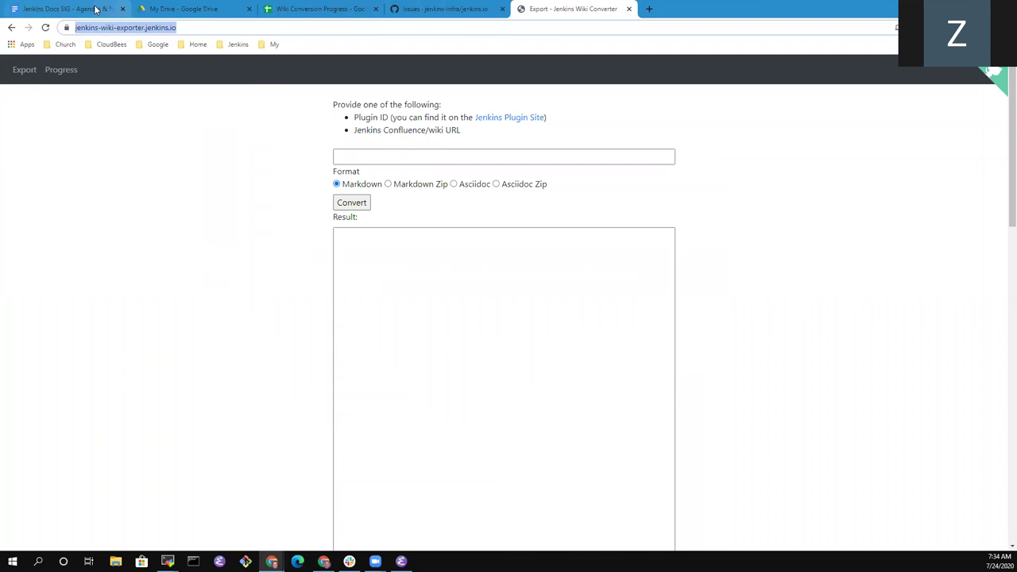
Step: Write sub-item ii "Exporter page to assist with asciidoc or markdown conversion" in the notes and link "Exporter page" to the copied address
{"action": "key", "text": "ctrl+1"}
{"action": "type", "text": "Exporter page to assist with asciidoc or markdown "}
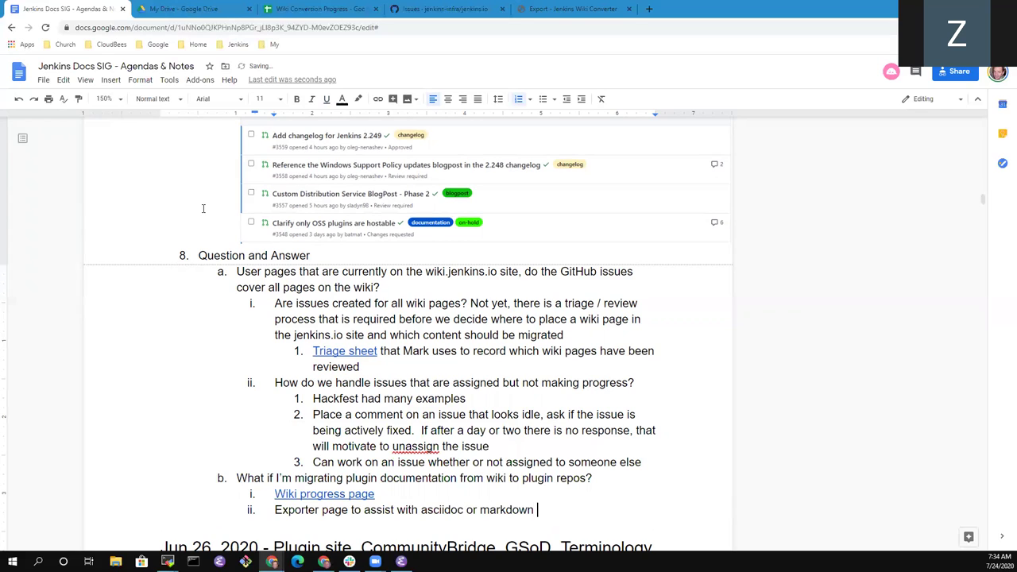
{"action": "type", "text": "conversion"}
{"action": "key", "text": "Home"}
{"action": "key", "text": "ctrl+shift+Right"}
{"action": "key", "text": "ctrl+shift+Right"}
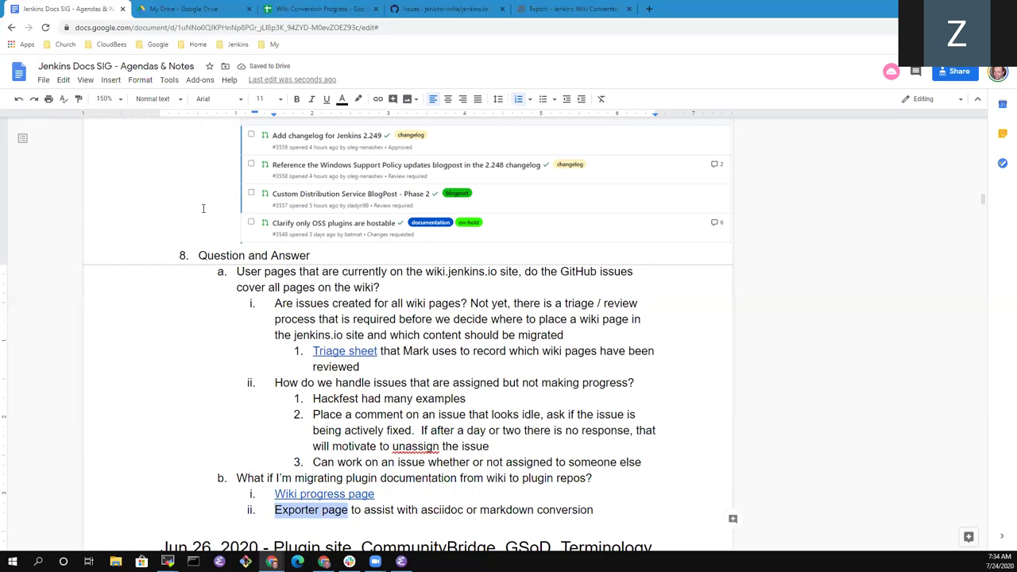
{"action": "key", "text": "ctrl+k"}
{"action": "key", "text": "ctrl+v"}
{"action": "key", "text": "Return"}
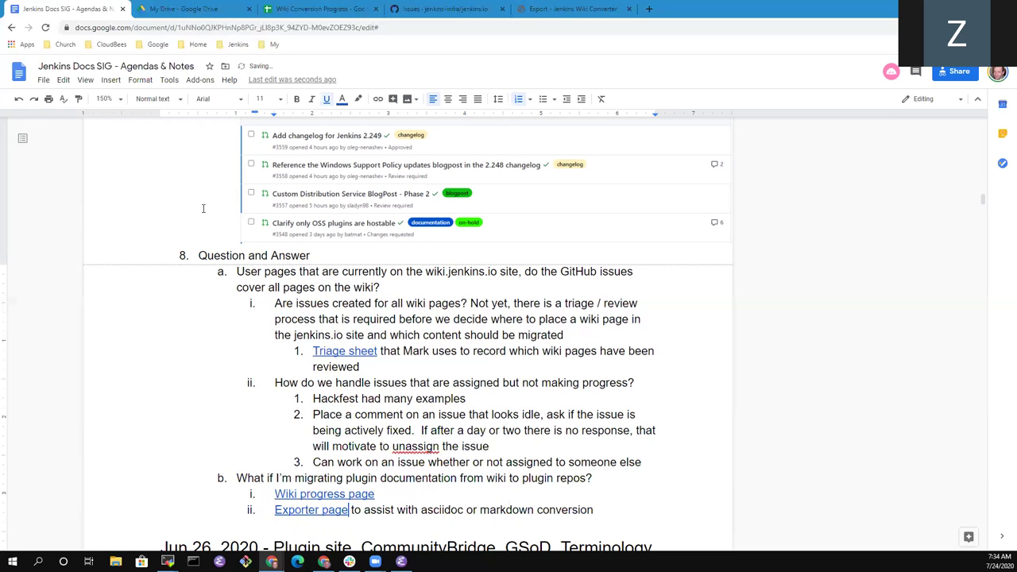
Step: Show the Asciidoc and Markdown format options on the Export page, and return to the notes
{"action": "left_click", "coordinate": [567, 12]}
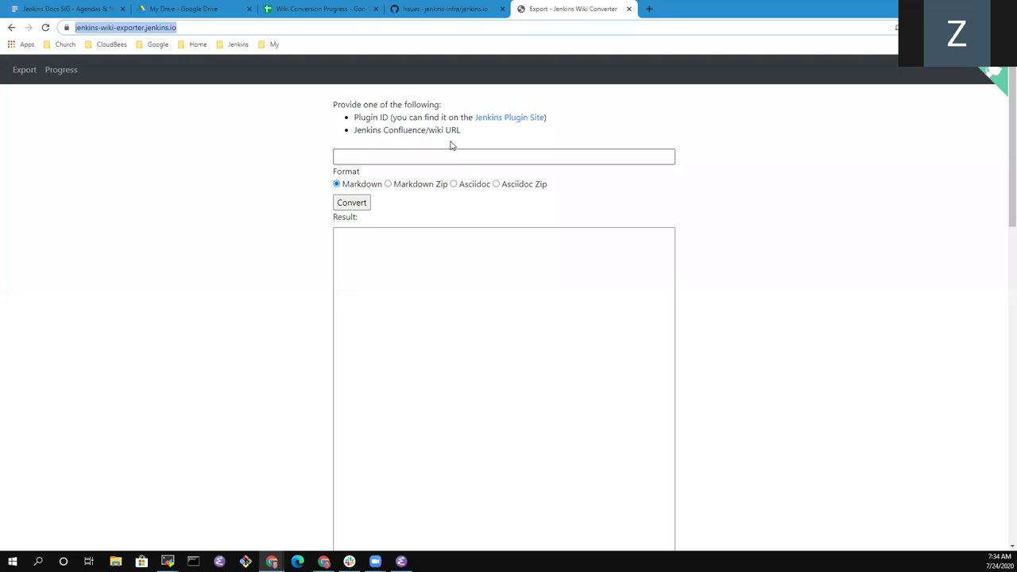
{"action": "left_click", "coordinate": [461, 184]}
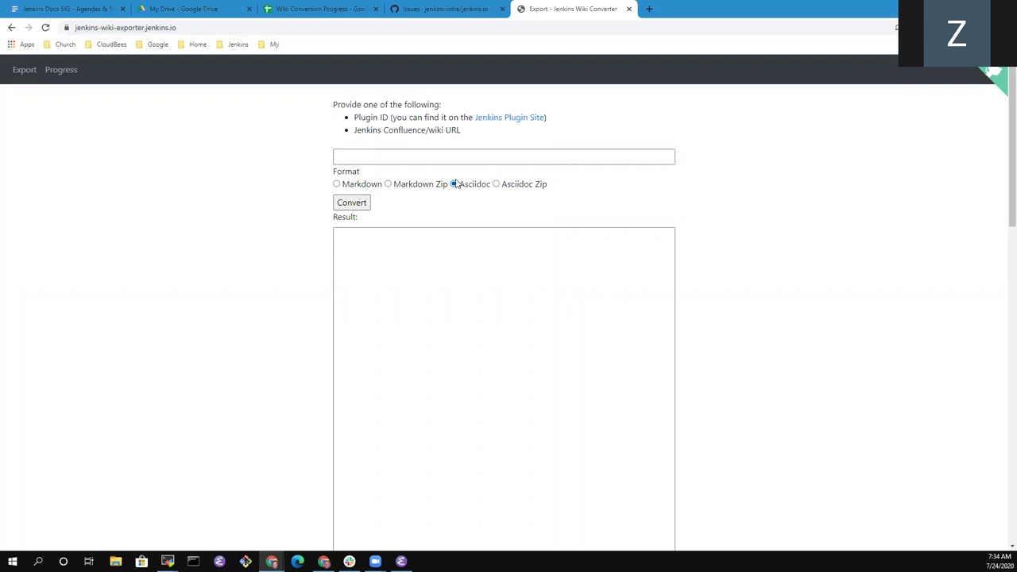
{"action": "left_click", "coordinate": [336, 184]}
{"action": "left_click", "coordinate": [76, 10]}
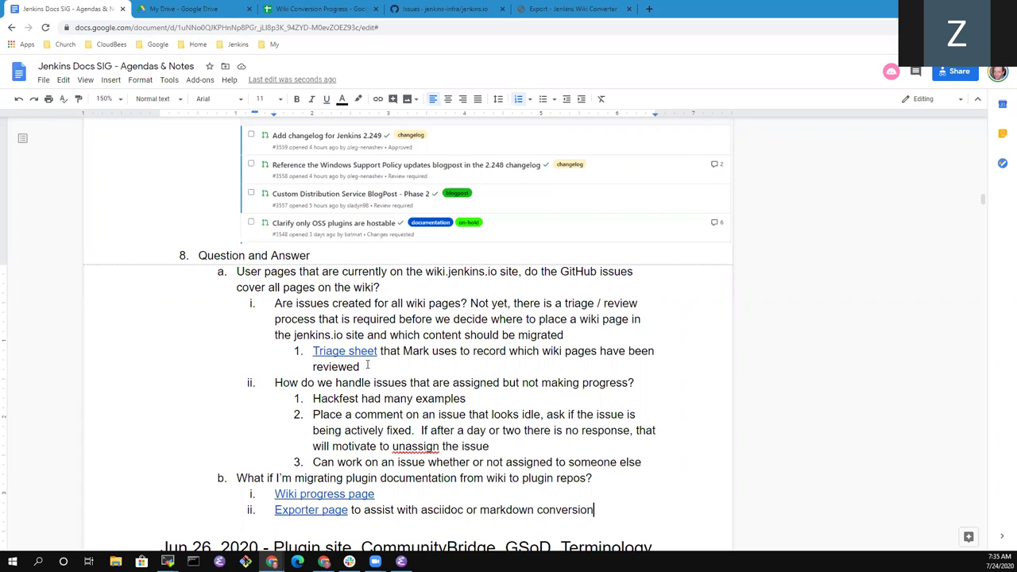
Step: Start sub-item iii under question b, and reopen the Plugin Migration Progress page from the wiki converter
{"action": "key", "text": "Return"}
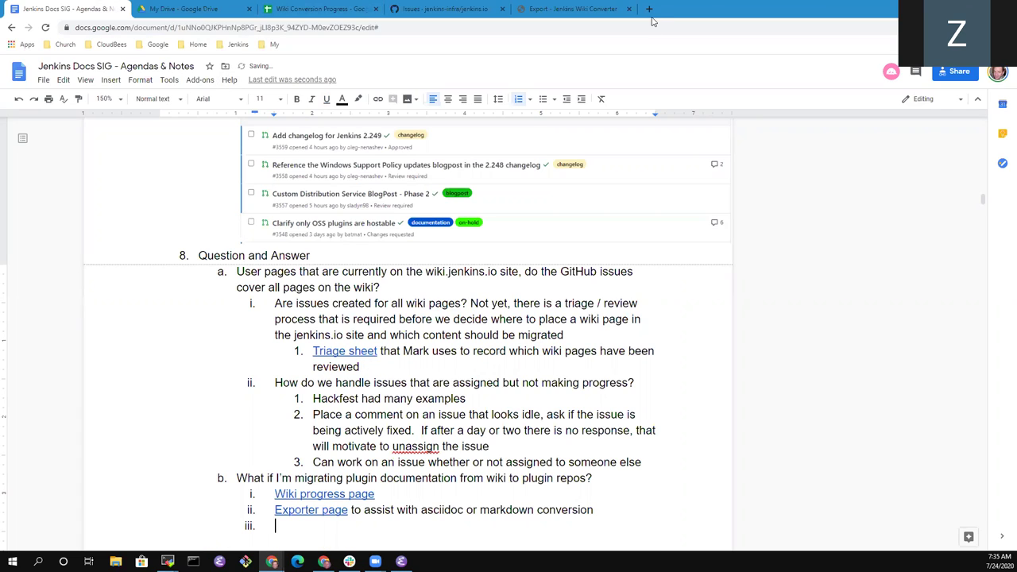
{"action": "left_click", "coordinate": [561, 10]}
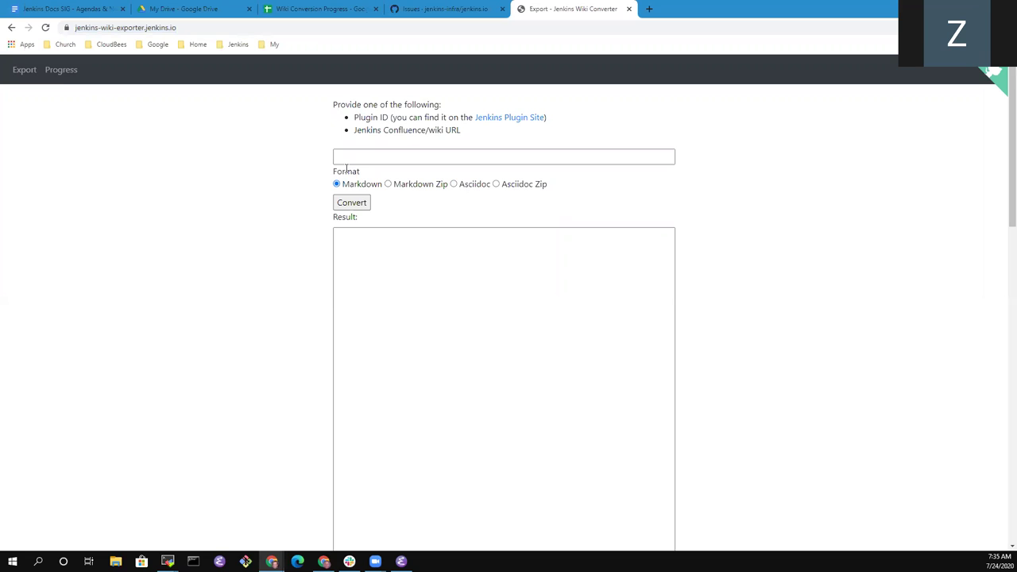
{"action": "left_click", "coordinate": [61, 71]}
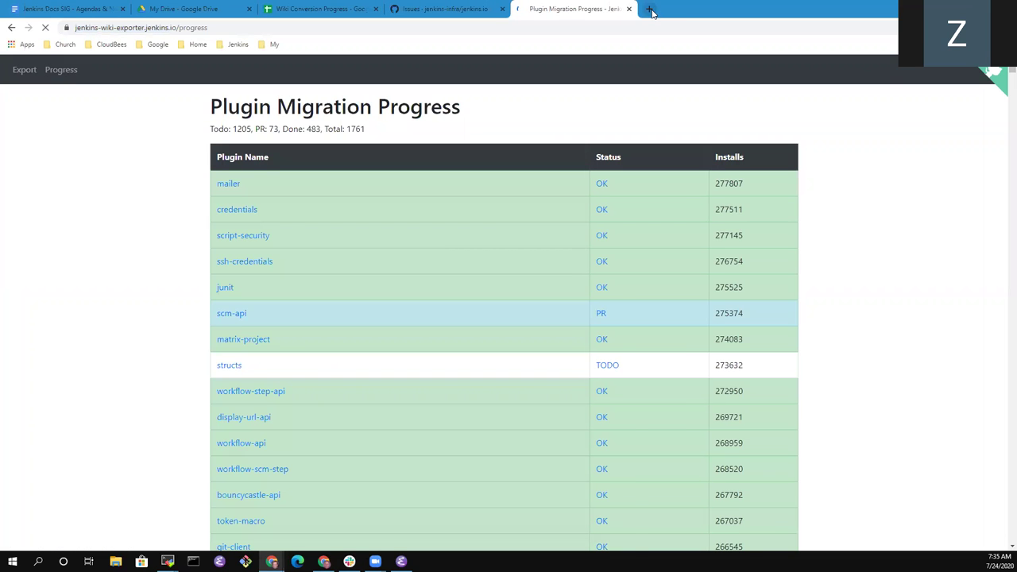
Step: Open the bookmarked GitHub project "Plugin documentation Migration (Wiki=>GitHub)" in a new browser tab and copy its web address
{"action": "left_click", "coordinate": [650, 10]}
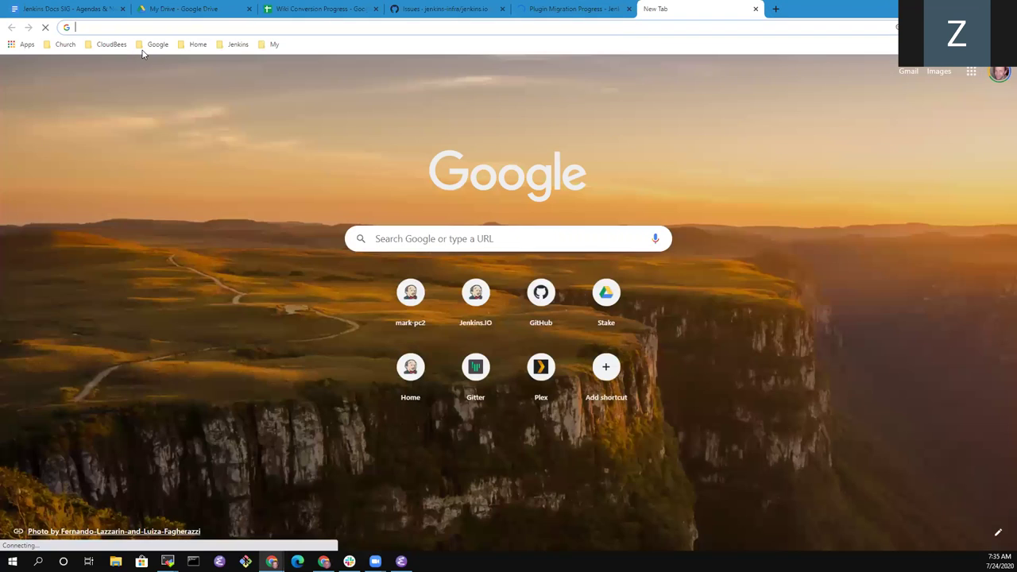
{"action": "left_click", "coordinate": [600, 11]}
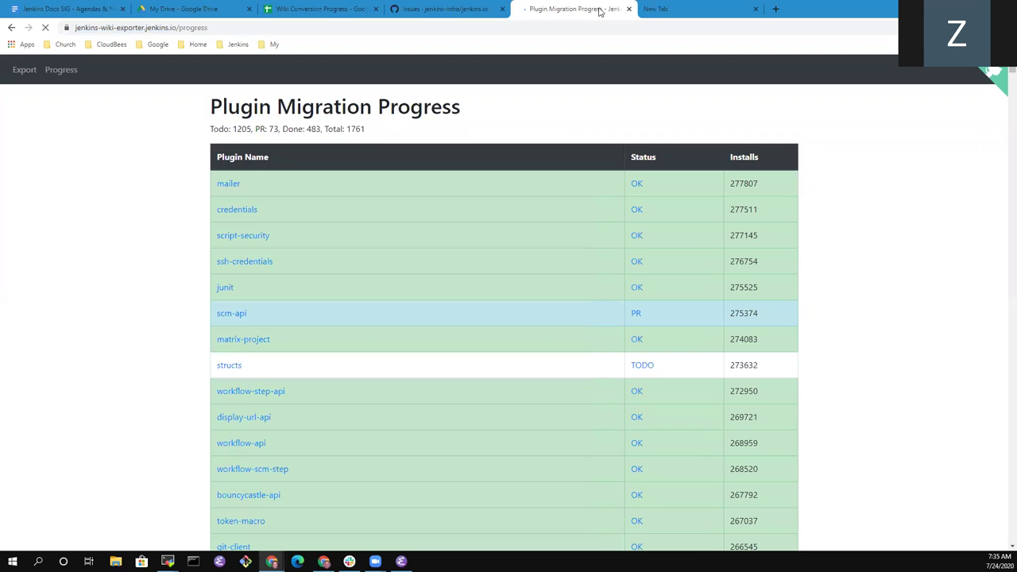
{"action": "left_click", "coordinate": [674, 8]}
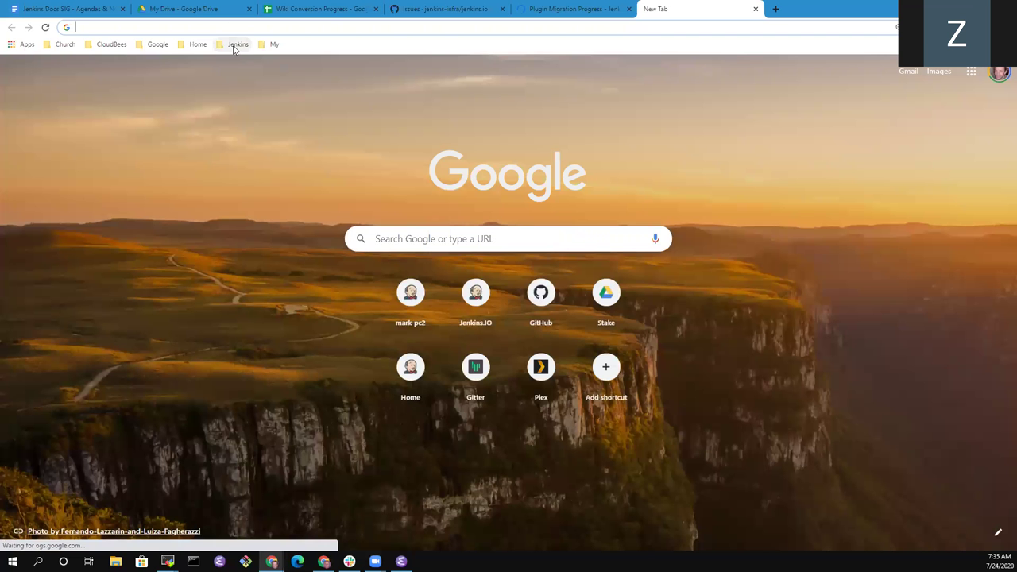
{"action": "left_click", "coordinate": [236, 44]}
{"action": "mouse_move", "coordinate": [285, 98]}
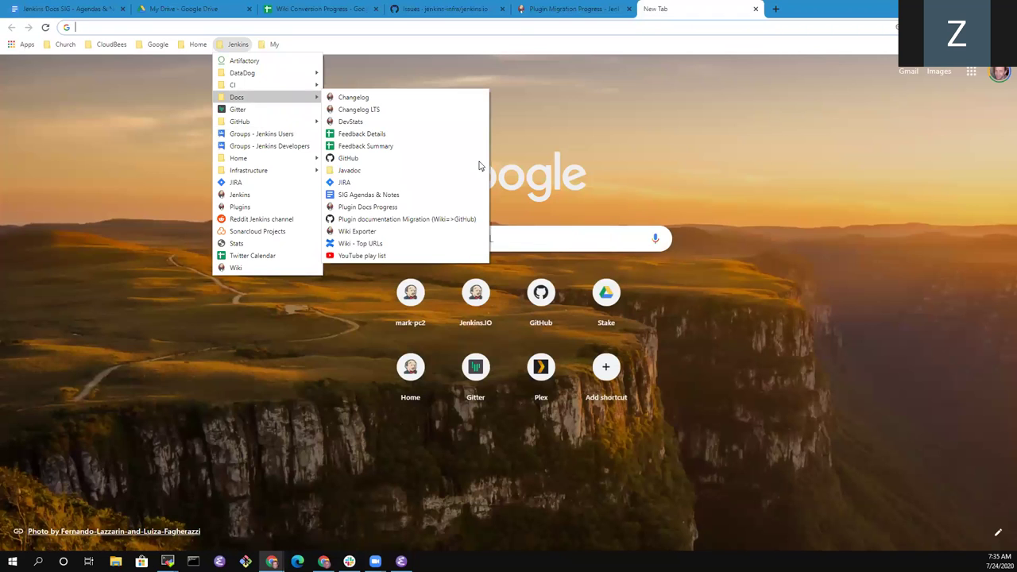
{"action": "left_click", "coordinate": [401, 208]}
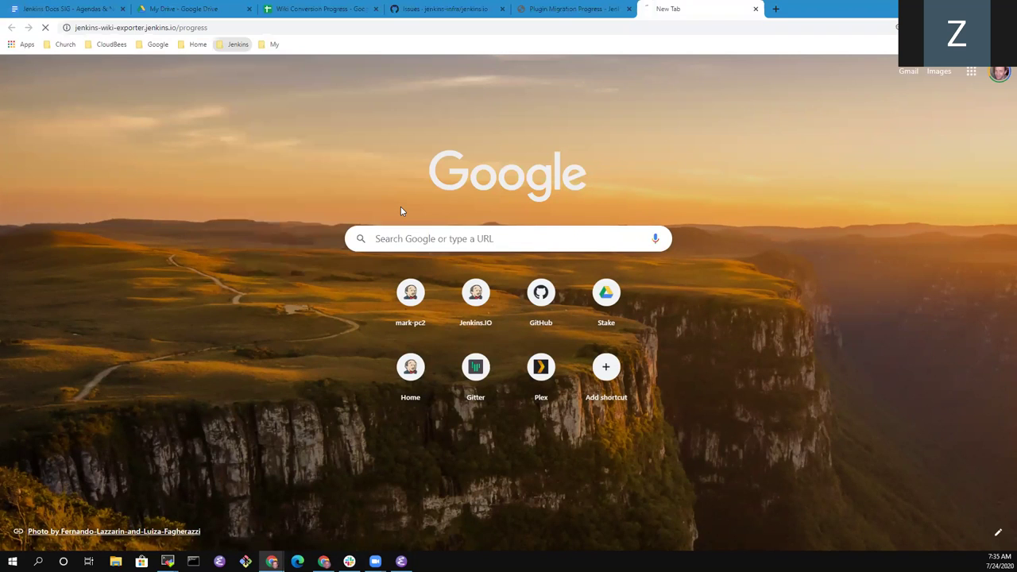
{"action": "left_click", "coordinate": [242, 45]}
{"action": "mouse_move", "coordinate": [265, 98]}
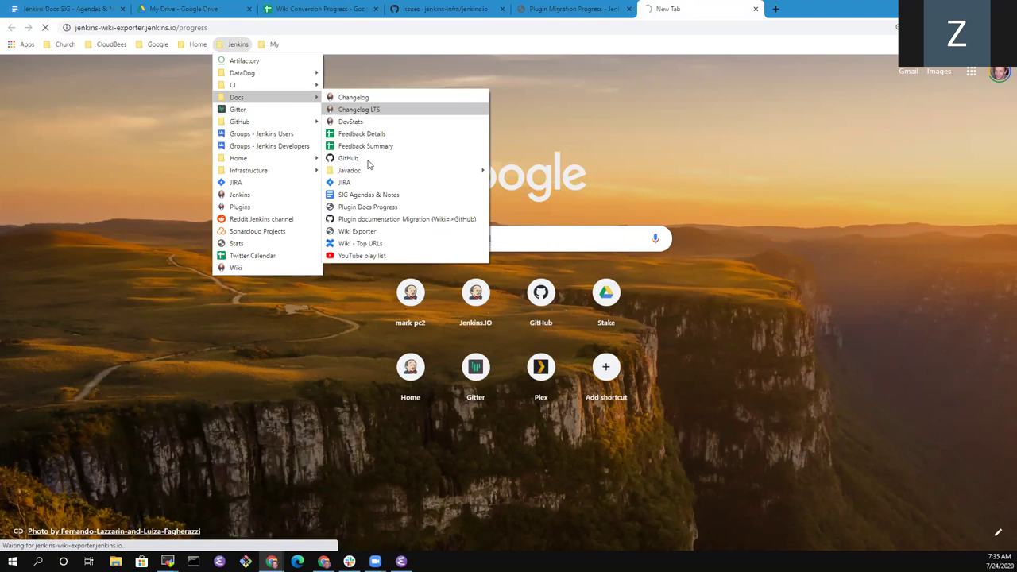
{"action": "left_click", "coordinate": [411, 220]}
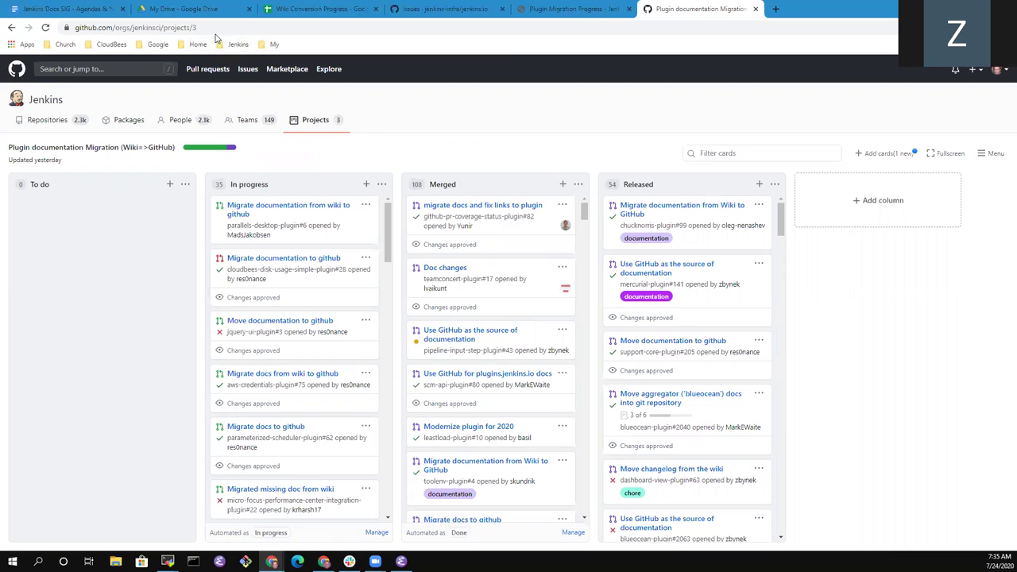
{"action": "left_click", "coordinate": [216, 28]}
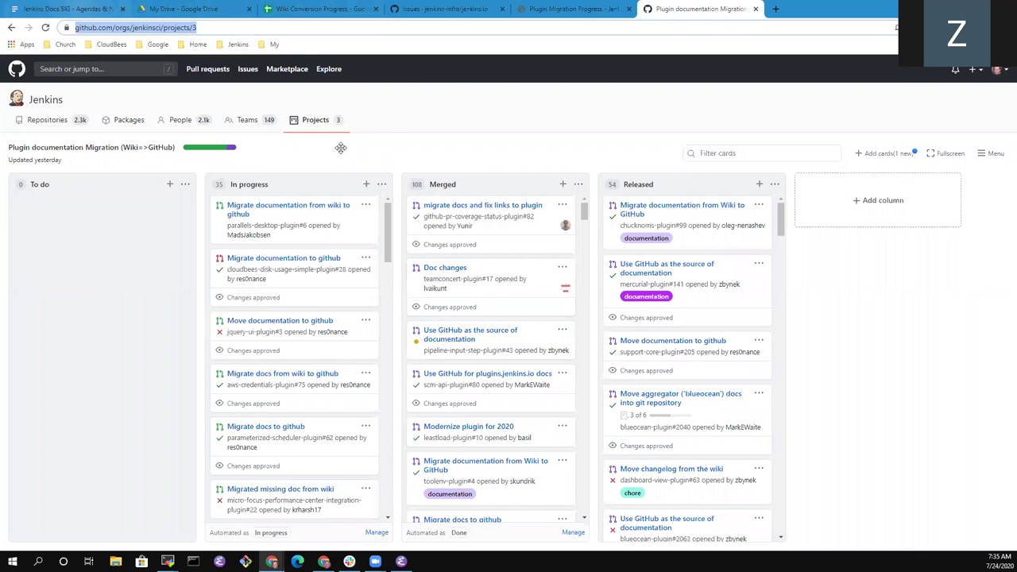
Step: Write sub-item iii "GitHub project that tracks plugins across entire Jenkins project" in the notes and link "GitHub project" to the copied address
{"action": "key", "text": "ctrl+Tab"}
{"action": "type", "text": "GitHu"}
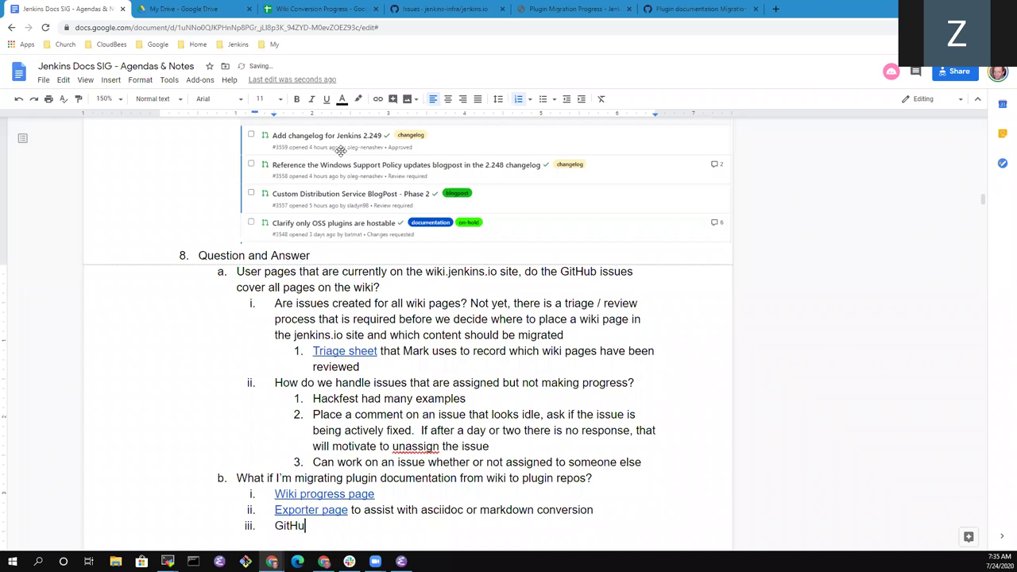
{"action": "type", "text": "b project that tracks "}
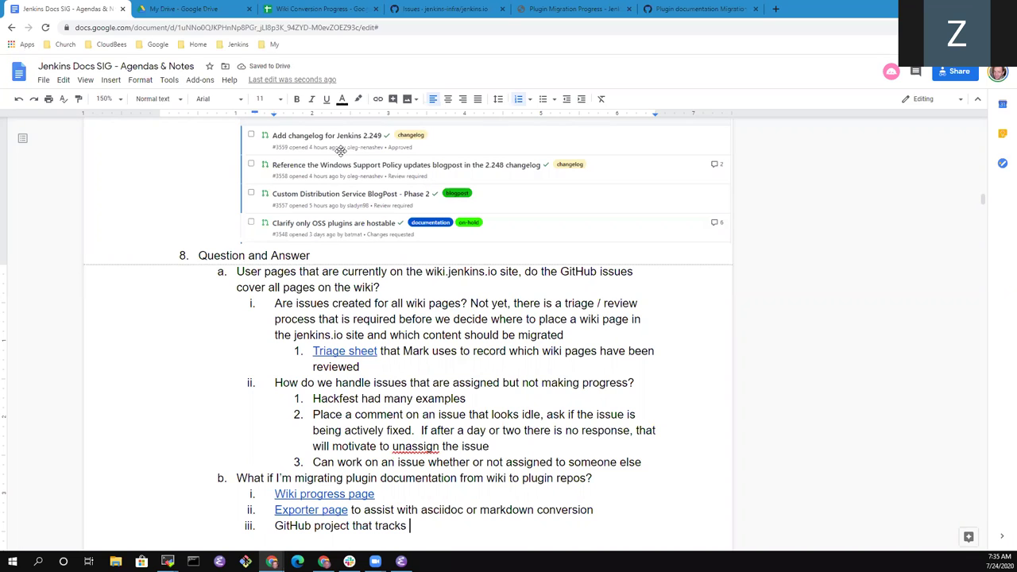
{"action": "type", "text": "plugins across entire Jenkins project"}
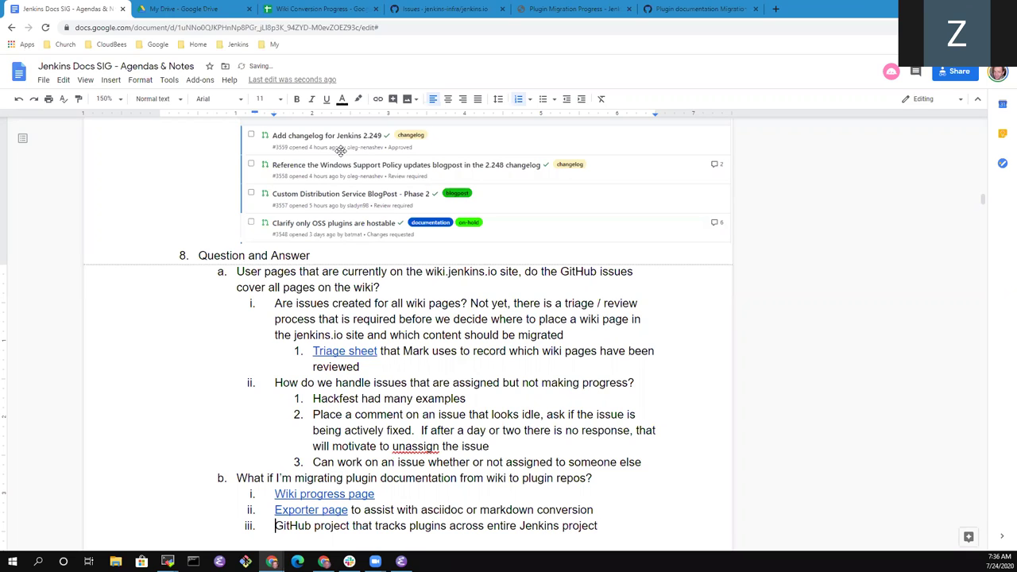
{"action": "key", "text": "ctrl+shift+Right"}
{"action": "key", "text": "ctrl+shift+Right"}
{"action": "key", "text": "ctrl+k"}
{"action": "key", "text": "ctrl+v"}
{"action": "key", "text": "Return"}
Step: Add item c "Template issue on Jira for page migration" after question b's sub-items
{"action": "key", "text": "Up"}
{"action": "key", "text": "Up"}
{"action": "key", "text": "Up"}
{"action": "key", "text": "Up"}
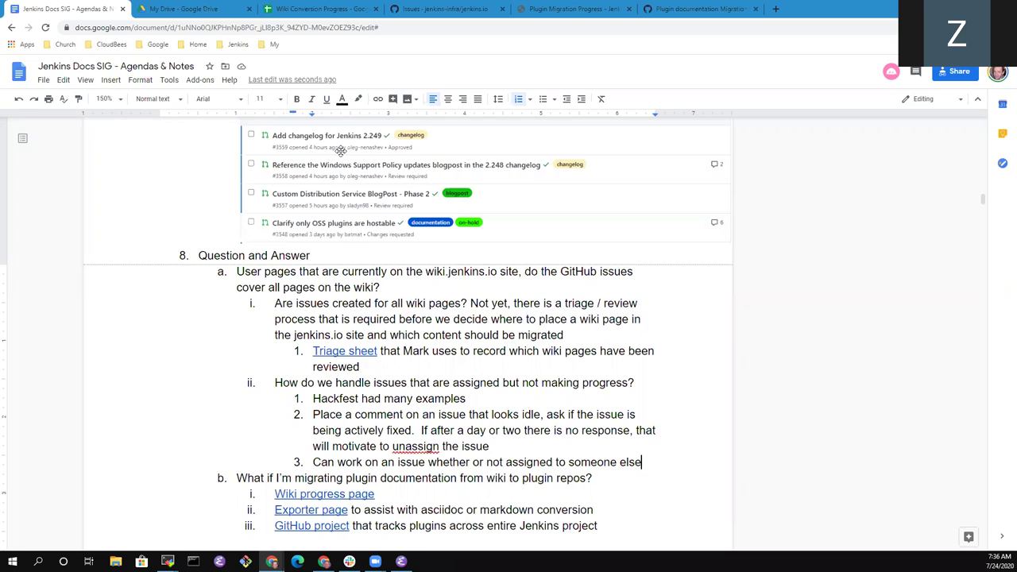
{"action": "key", "text": "Down"}
{"action": "key", "text": "Down"}
{"action": "key", "text": "Down"}
{"action": "key", "text": "Return"}
{"action": "key", "text": "shift+Tab"}
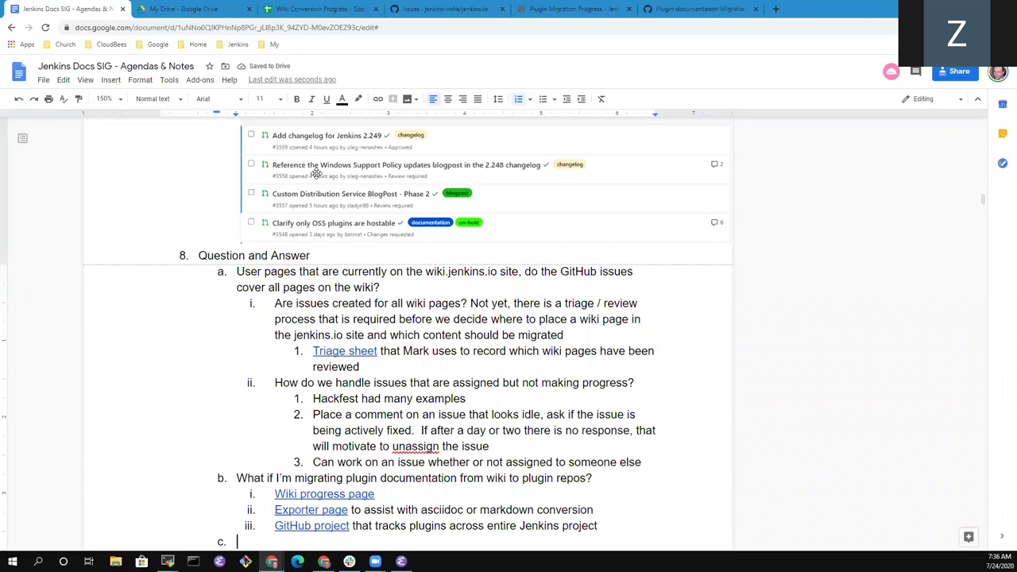
{"action": "type", "text": "Template issue on Jira for "}
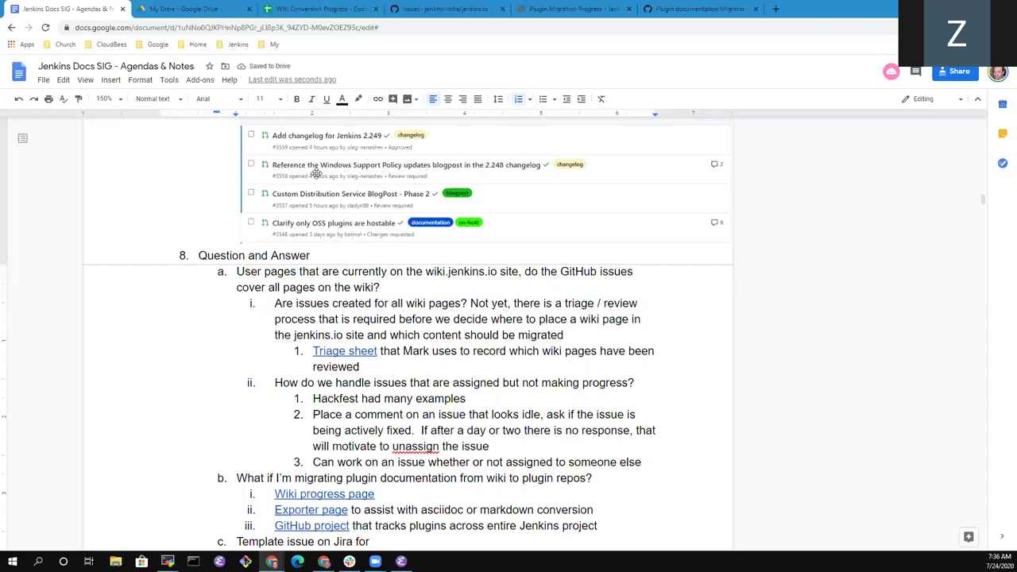
{"action": "type", "text": "page migration"}
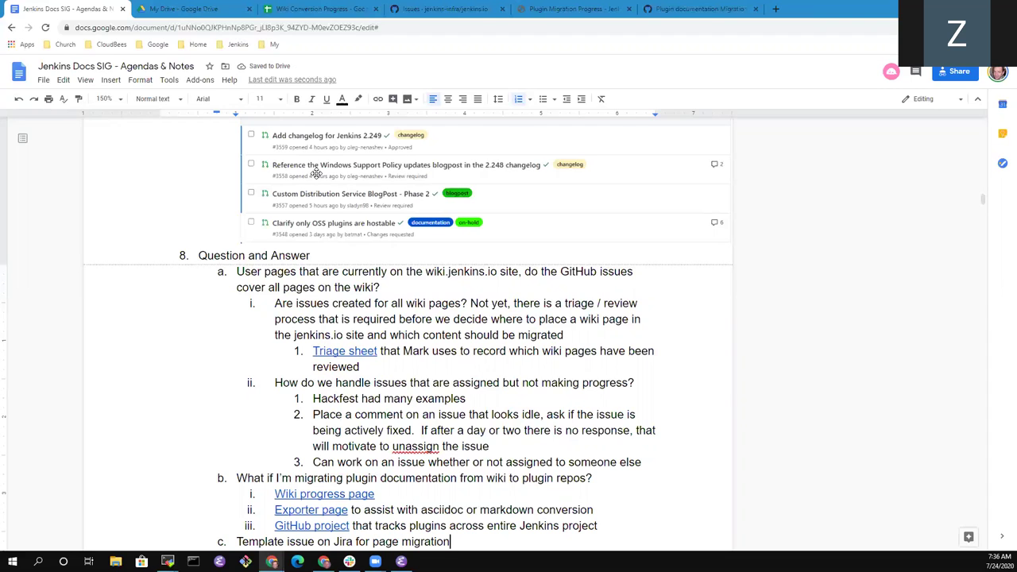
Step: Insert the question "Is Jira still in use for migrations?" at the beginning of item c
{"action": "type", "text": "Is"}
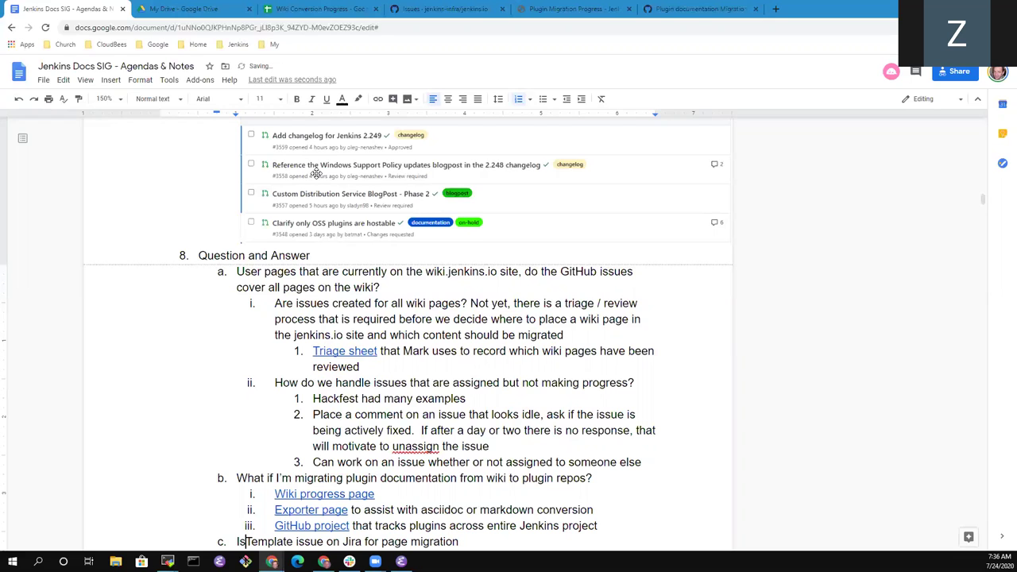
{"action": "type", "text": " Jira stil"}
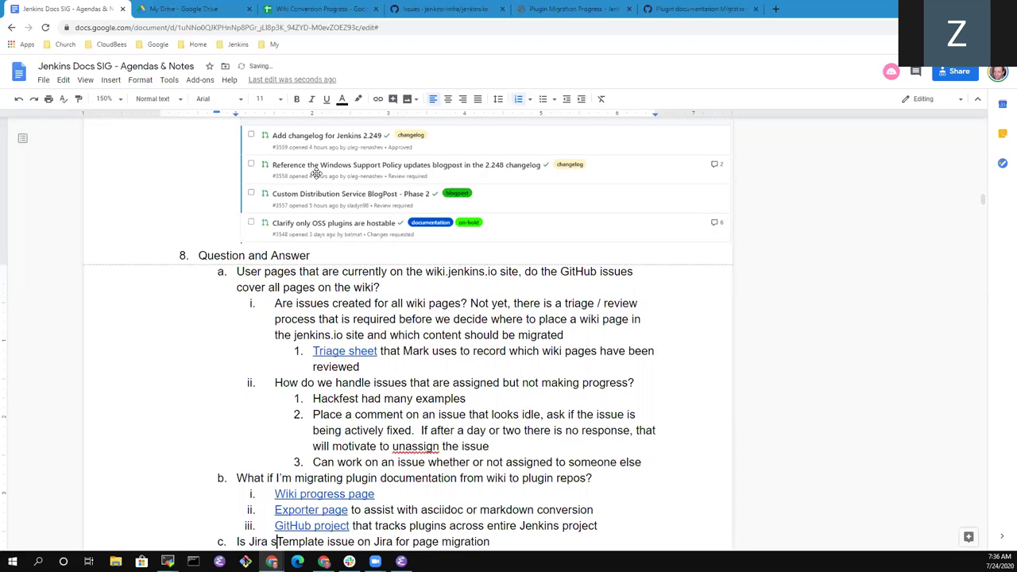
{"action": "type", "text": "l in use for"}
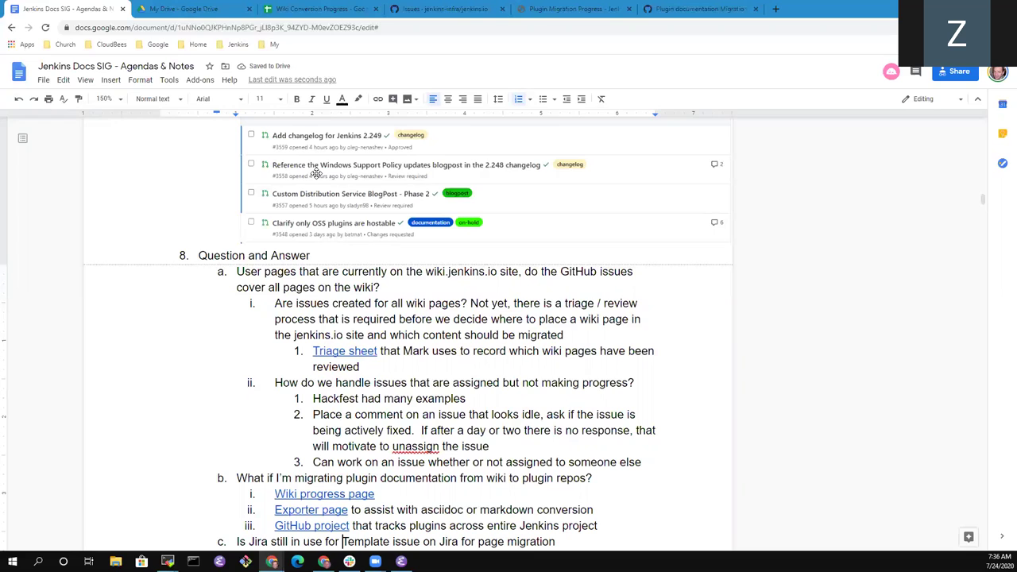
{"action": "type", "text": " mighrations"}
{"action": "key", "text": "ctrl+BackSpace"}
{"action": "type", "text": "migrations"}
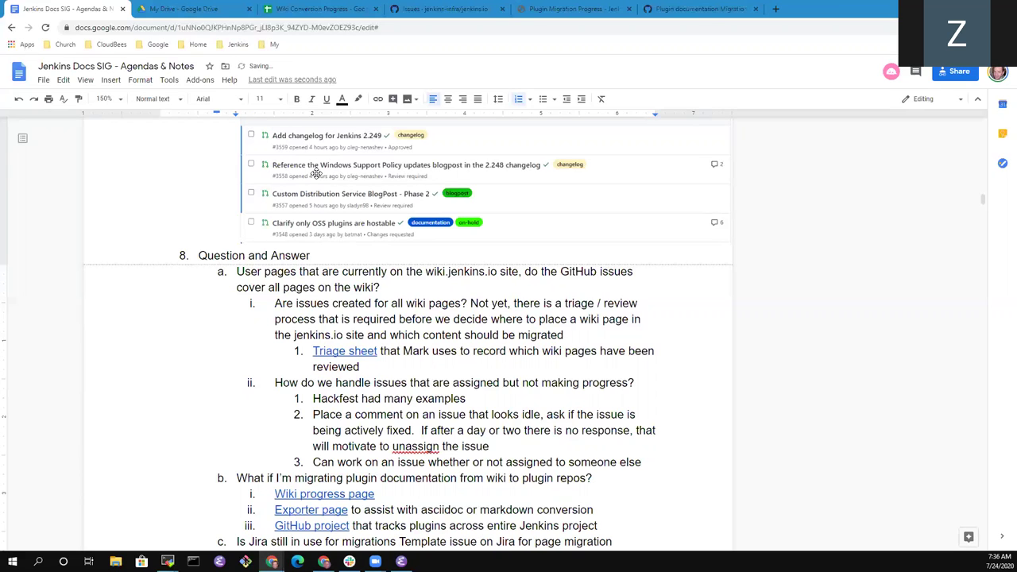
{"action": "type", "text": " ?"}
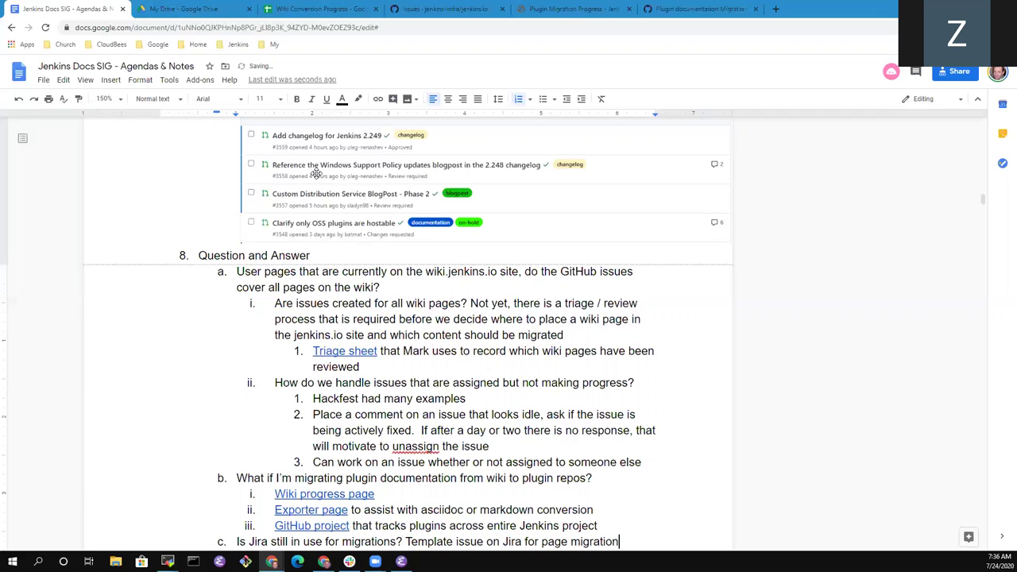
Step: Add sub-item i "Jira is the most common bug tracking for plugins and Jenkins core" under question c
{"action": "key", "text": "Return"}
{"action": "key", "text": "Tab"}
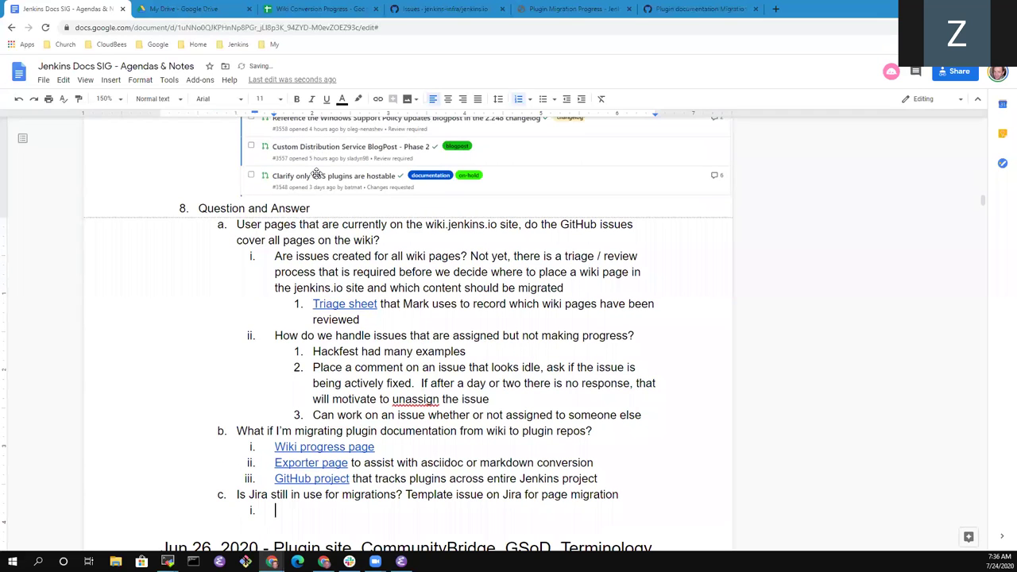
{"action": "type", "text": "Jira is the most common "}
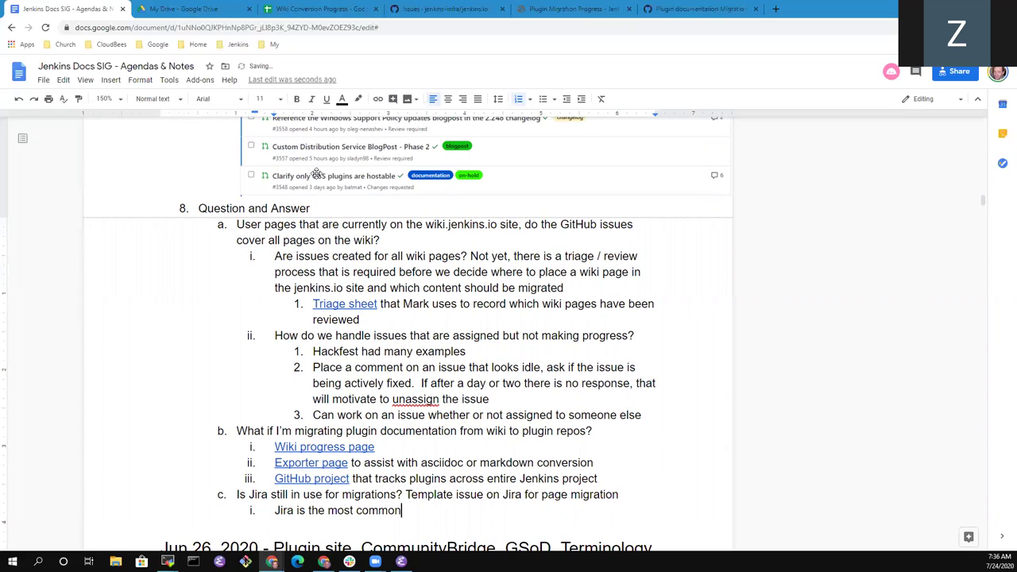
{"action": "type", "text": "bug trackingg for"}
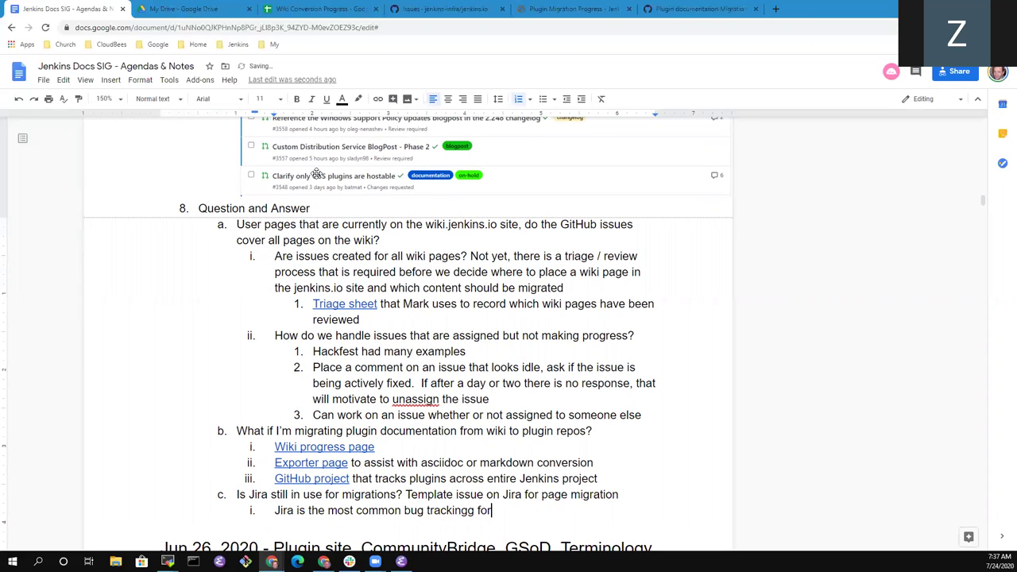
{"action": "key", "text": "BackSpace"}
{"action": "key", "text": "BackSpace"}
{"action": "key", "text": "BackSpace"}
{"action": "key", "text": "BackSpace"}
{"action": "type", "text": "for plugins and Jenkins core"}
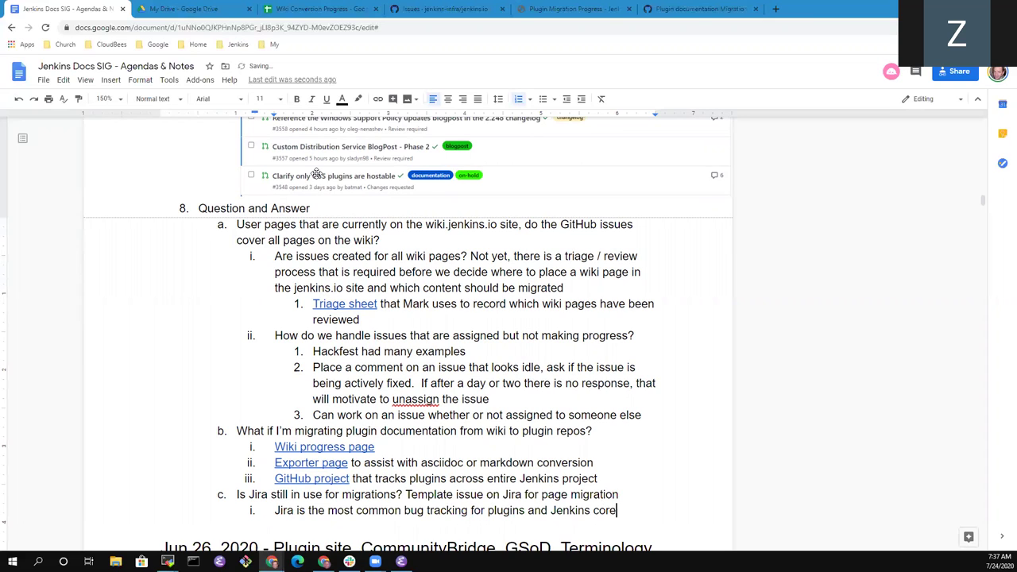
Step: Add sub-item ii "Switched the jenkins.io site from Jira to GitHub issues" under question c
{"action": "key", "text": "Return"}
{"action": "type", "text": "Swte"}
{"action": "key", "text": "BackSpace"}
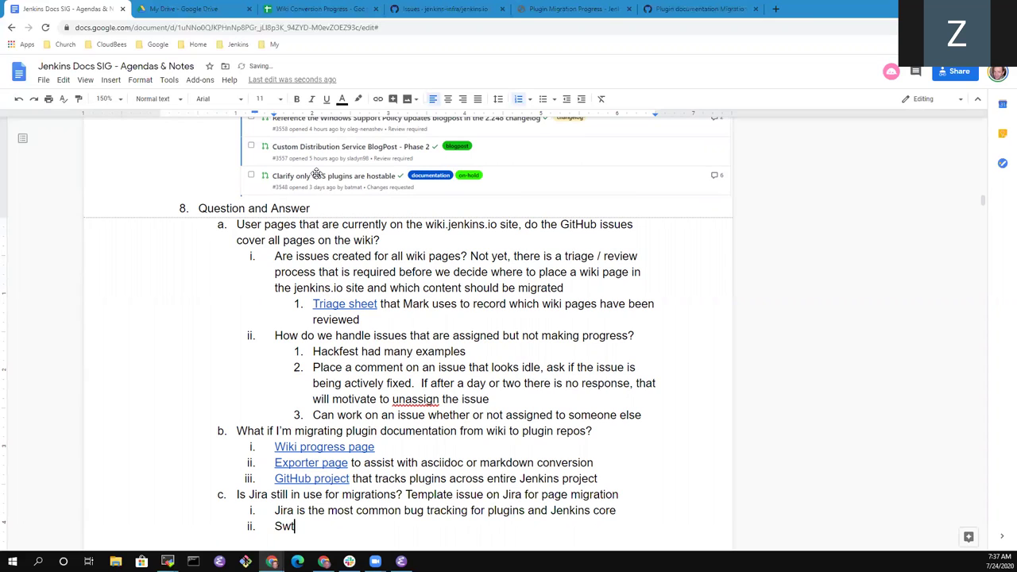
{"action": "key", "text": "BackSpace"}
{"action": "type", "text": "itched t"}
{"action": "type", "text": "je"}
{"action": "key", "text": "BackSpace"}
{"action": "key", "text": "BackSpace"}
{"action": "key", "text": "BackSpace"}
{"action": "type", "text": "he jenkins.io site fro"}
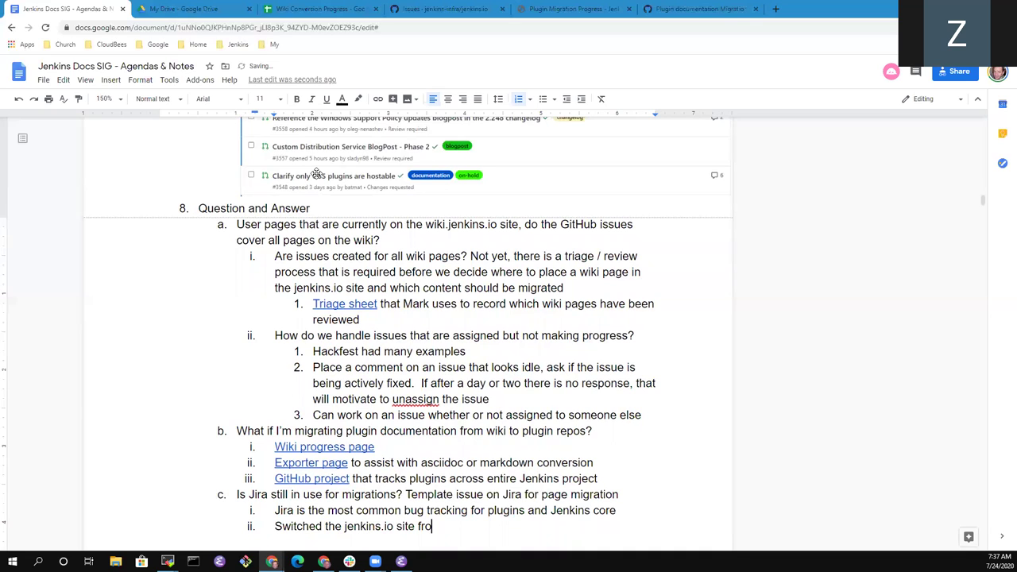
{"action": "type", "text": "m Jira to GitHub issues"}
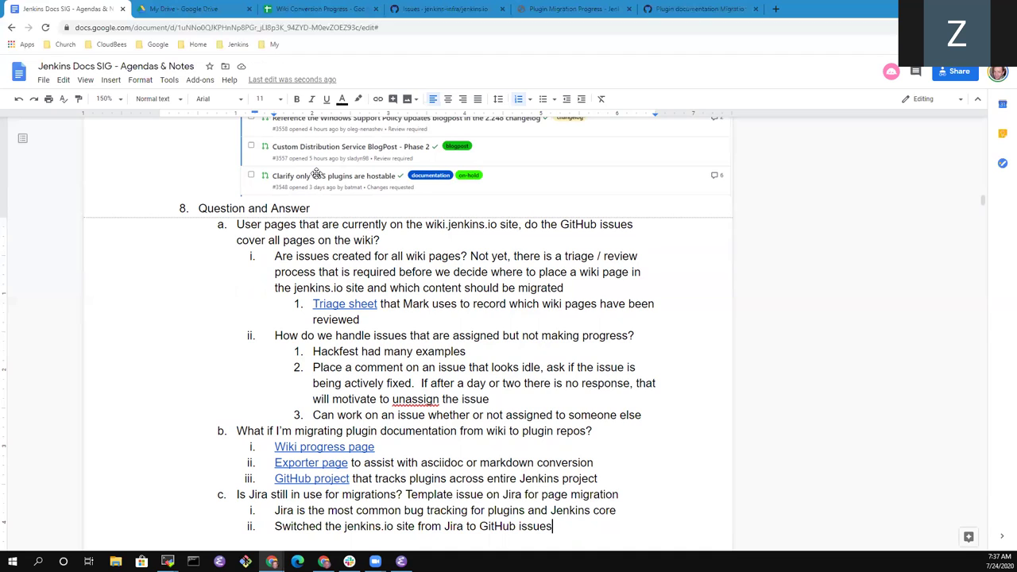
{"action": "key", "text": "ctrl+Left"}
{"action": "key", "text": "ctrl+Left"}
{"action": "key", "text": "ctrl+Left"}
{"action": "key", "text": "ctrl+Left"}
{"action": "key", "text": "ctrl+Left"}
{"action": "key", "text": "ctrl+Left"}
{"action": "key", "text": "ctrl+Left"}
{"action": "key", "text": "ctrl+Left"}
{"action": "key", "text": "ctrl+Left"}
{"action": "key", "text": "ctrl+Left"}
{"action": "key", "text": "ctrl+Left"}
{"action": "key", "text": "ctrl+Left"}
{"action": "key", "text": "ctrl+Left"}
{"action": "key", "text": "ctrl+Left"}
{"action": "key", "text": "ctrl+shift+Right"}
{"action": "key", "text": "ctrl+shift+Right"}
{"action": "key", "text": "ctrl+shift+Right"}
{"action": "key", "text": "ctrl+shift+Right"}
{"action": "key", "text": "shift+Left"}
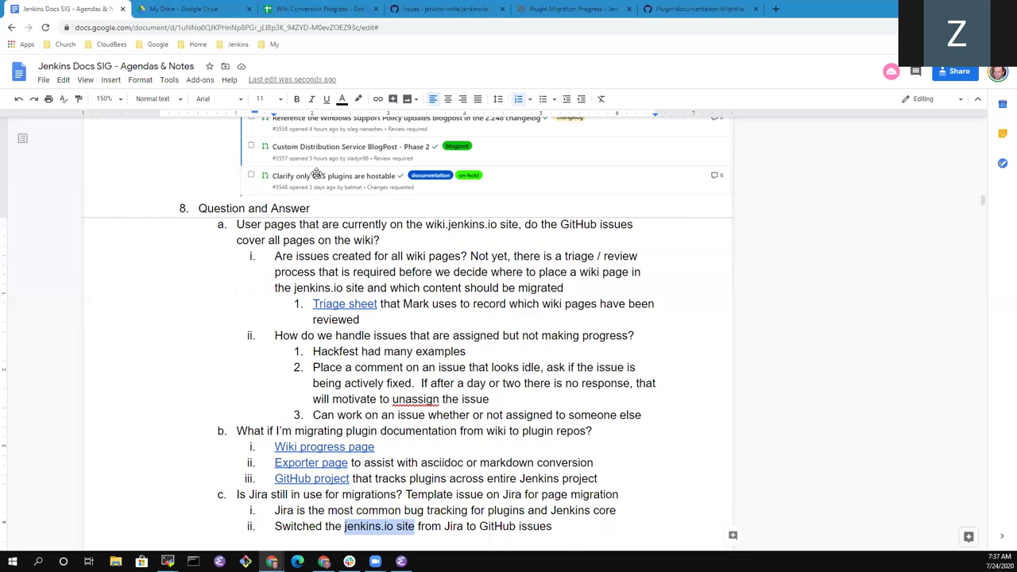
{"action": "key", "text": "Left"}
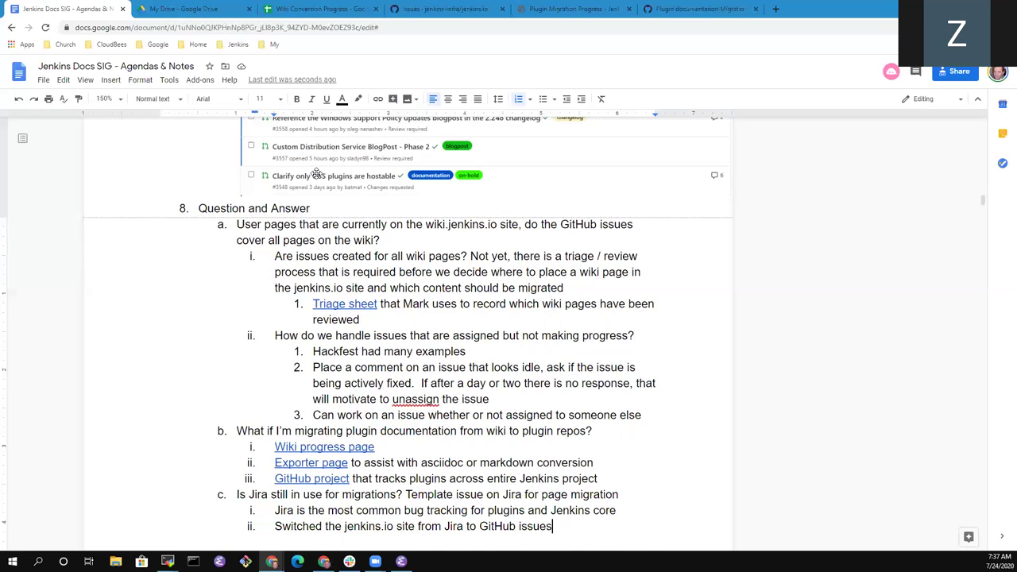
Step: Add nested item 1 "Some jenkins.io issues still in Jira, majority are GitHub issues" under sub-item ii of question c
{"action": "key", "text": "Return"}
{"action": "key", "text": "Tab"}
{"action": "type", "text": "Som,"}
{"action": "key", "text": "BackSpace"}
{"action": "type", "text": "e jenkins.io s"}
{"action": "key", "text": "BackSpace"}
{"action": "type", "text": "issues"}
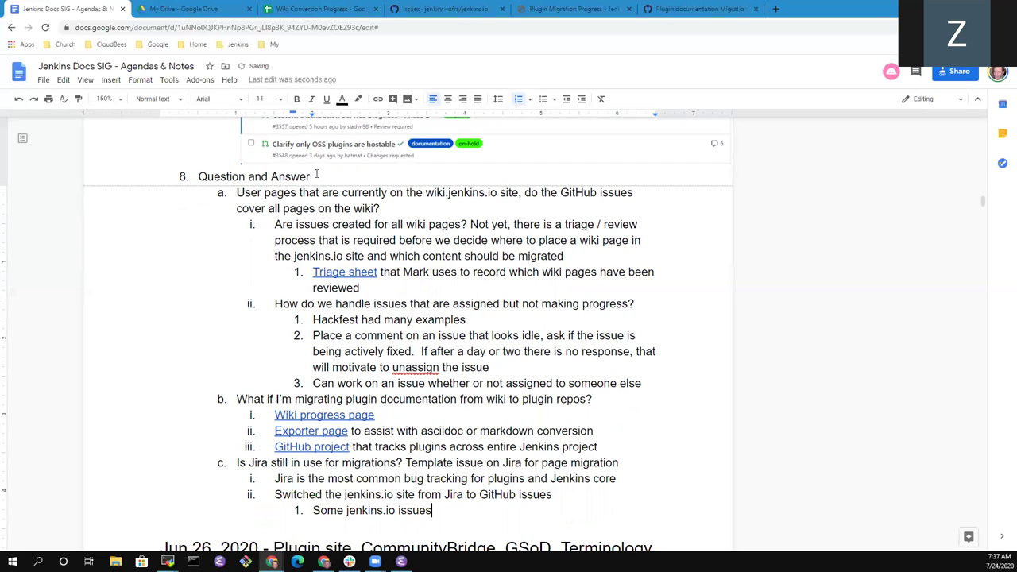
{"action": "type", "text": " still in Jira, majority are GitHub issues"}
Step: Add nested item 2 "Hackfest showed that GitHub issues was a good choice for jenkins.io" under the same sub-item
{"action": "key", "text": "Return"}
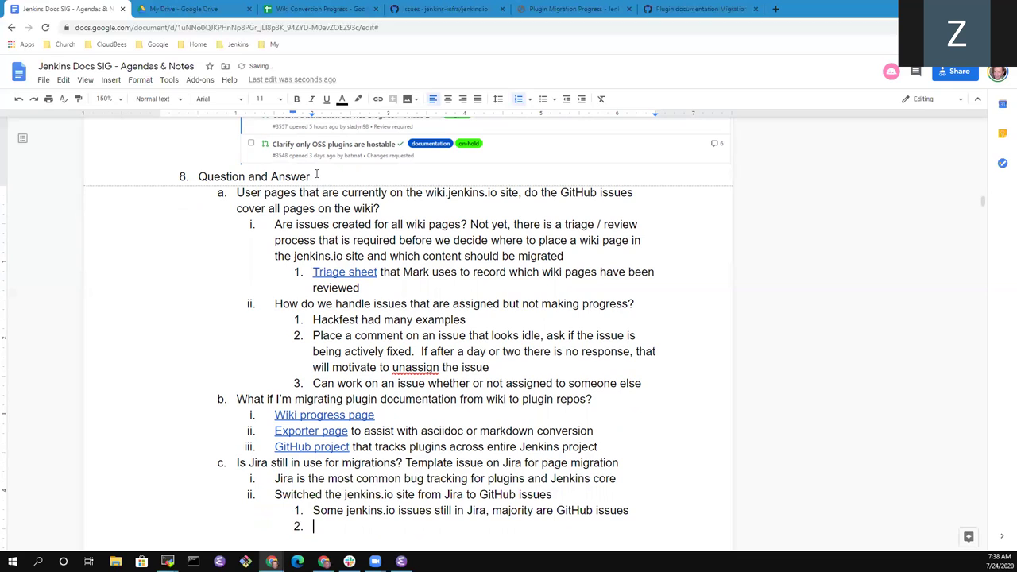
{"action": "type", "text": "Hackfest showe"}
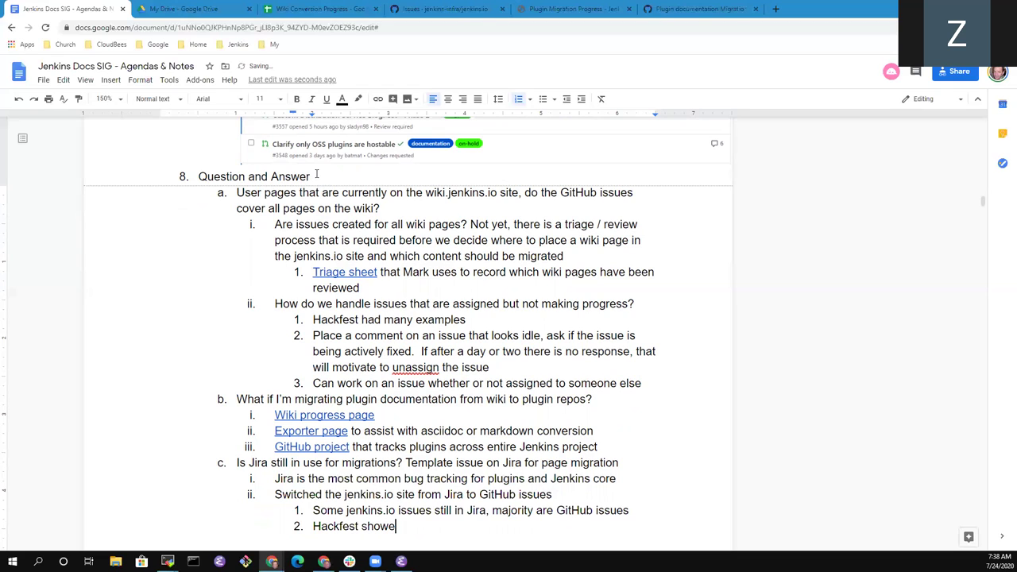
{"action": "type", "text": "d"}
{"action": "type", "text": "that GitHub issues was "}
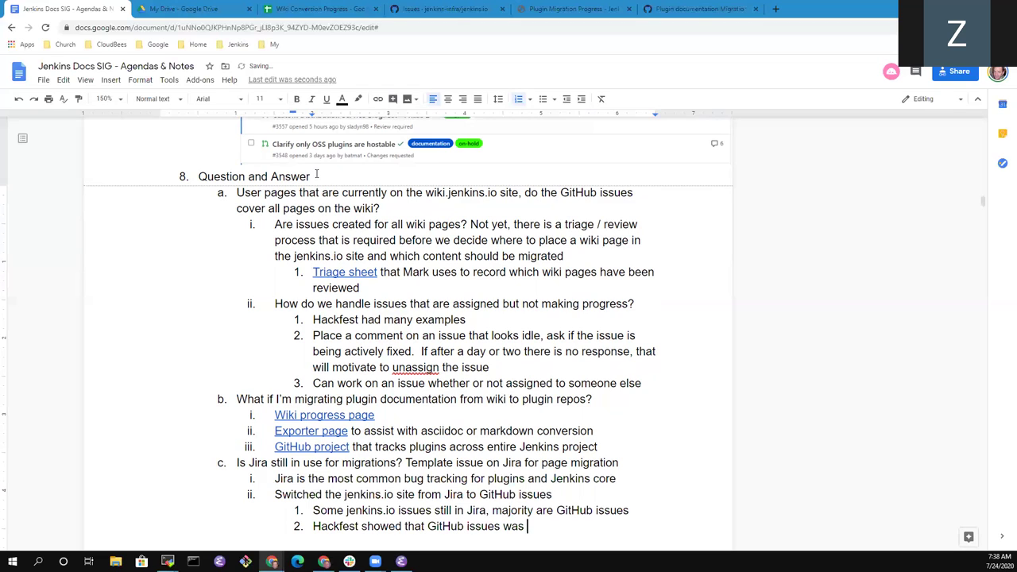
{"action": "type", "text": "a good choice for jenkins.io"}
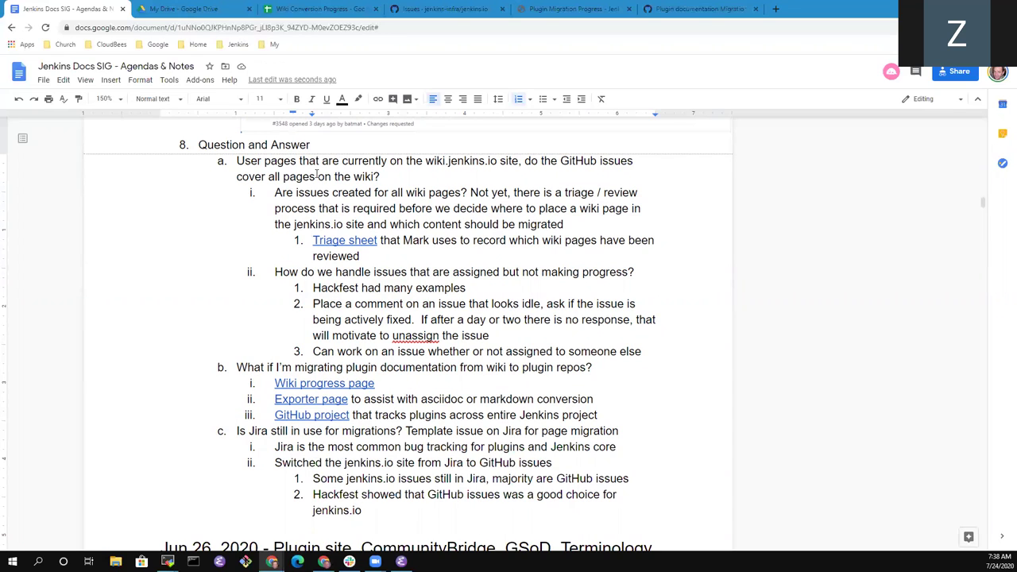
Step: Remove the word "that" from the nested item about the Hackfest and GitHub issues
{"action": "key", "text": "Up"}
{"action": "key", "text": "ctrl+Right"}
{"action": "key", "text": "ctrl+shift+Right"}
{"action": "key", "text": "BackSpace"}
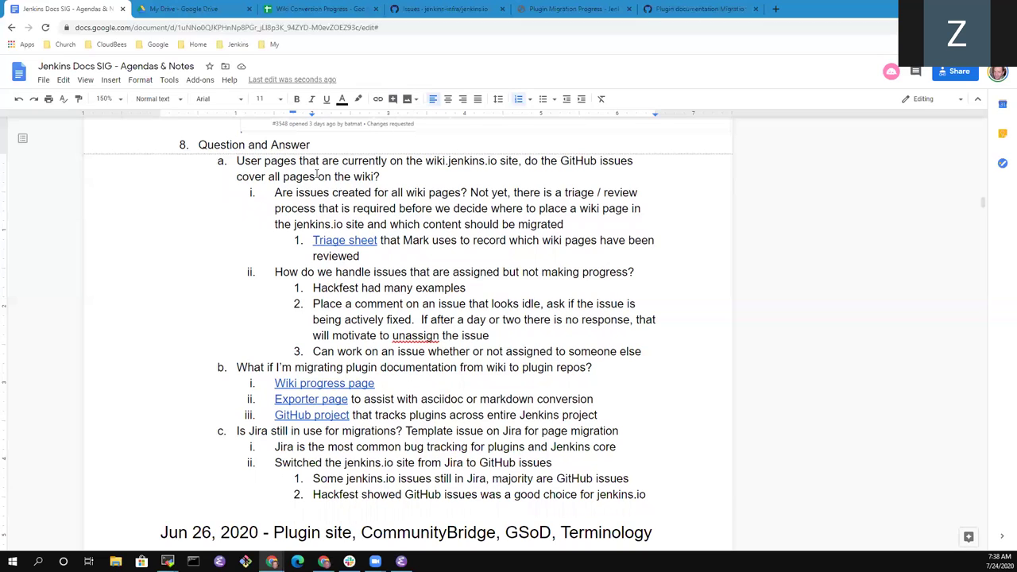
{"action": "key", "text": "ctrl+shift+Right"}
{"action": "key", "text": "ctrl+shift+Right"}
{"action": "key", "text": "Left"}
{"action": "key", "text": "Up"}
{"action": "key", "text": "Up"}
{"action": "key", "text": "End"}
{"action": "key", "text": "ctrl+shift+Left"}
{"action": "key", "text": "ctrl+shift+Left"}
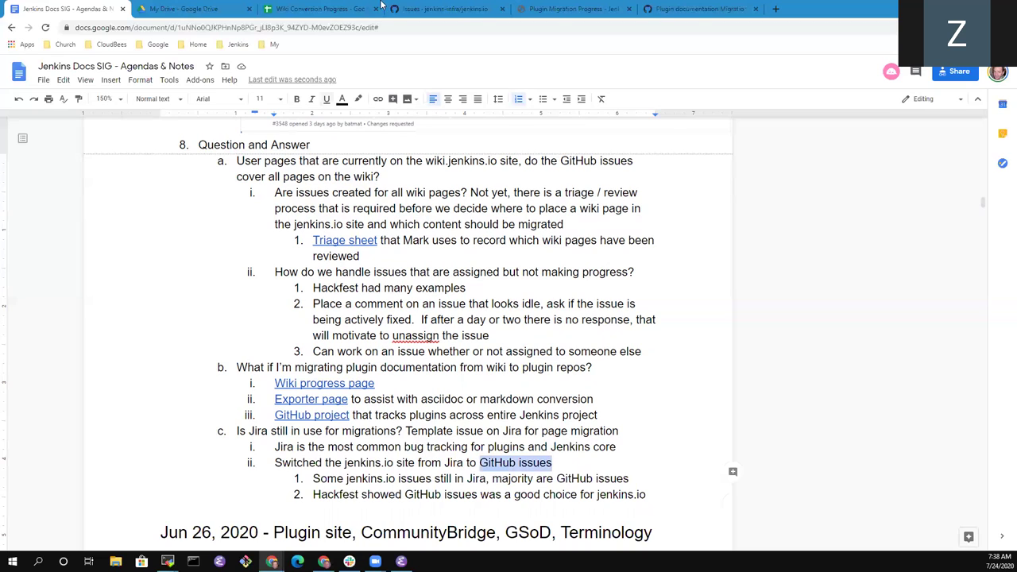
{"action": "left_click", "coordinate": [668, 8]}
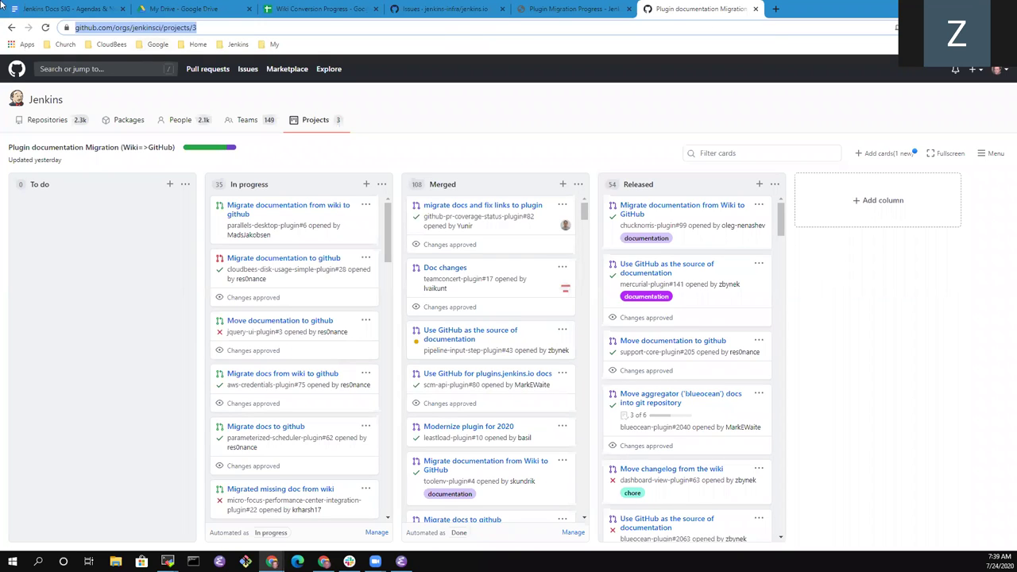
{"action": "left_click", "coordinate": [56, 9]}
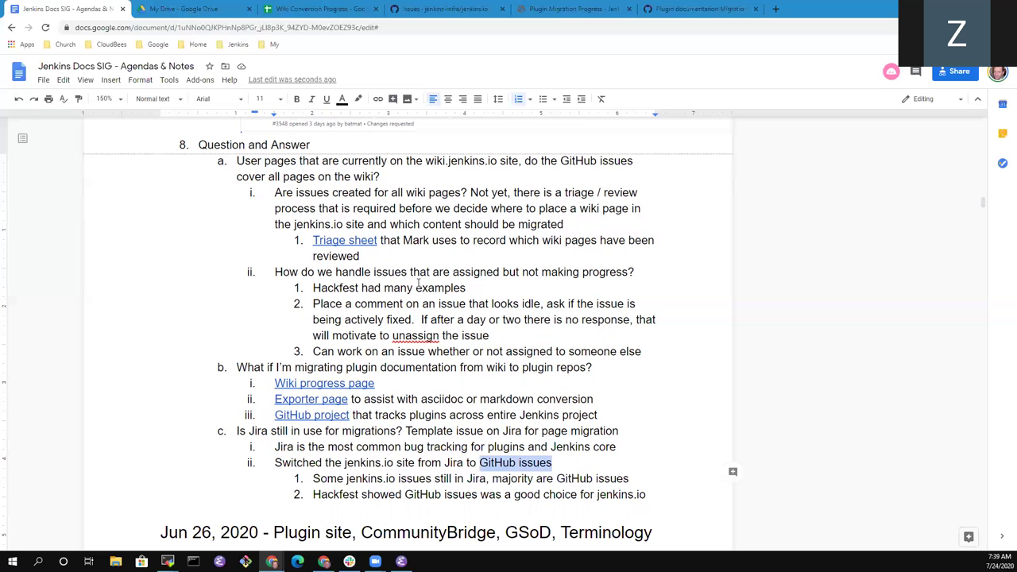
{"action": "key", "text": "Up"}
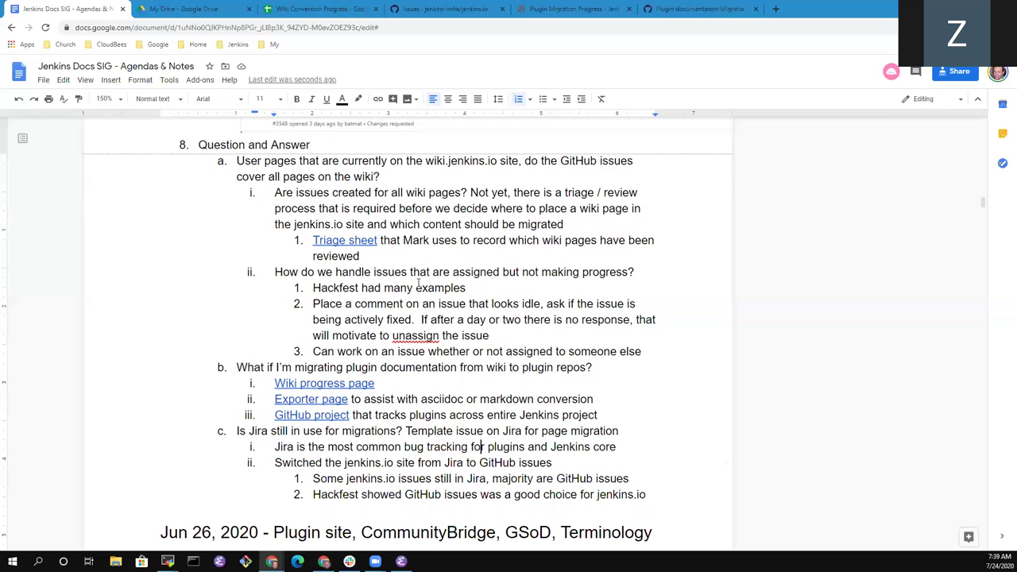
{"action": "key", "text": "Right"}
{"action": "key", "text": "Right"}
{"action": "key", "text": "ctrl+shift+Right"}
{"action": "key", "text": "ctrl+shift+Right"}
{"action": "key", "text": "ctrl+shift+Right"}
{"action": "key", "text": "ctrl+shift+Right"}
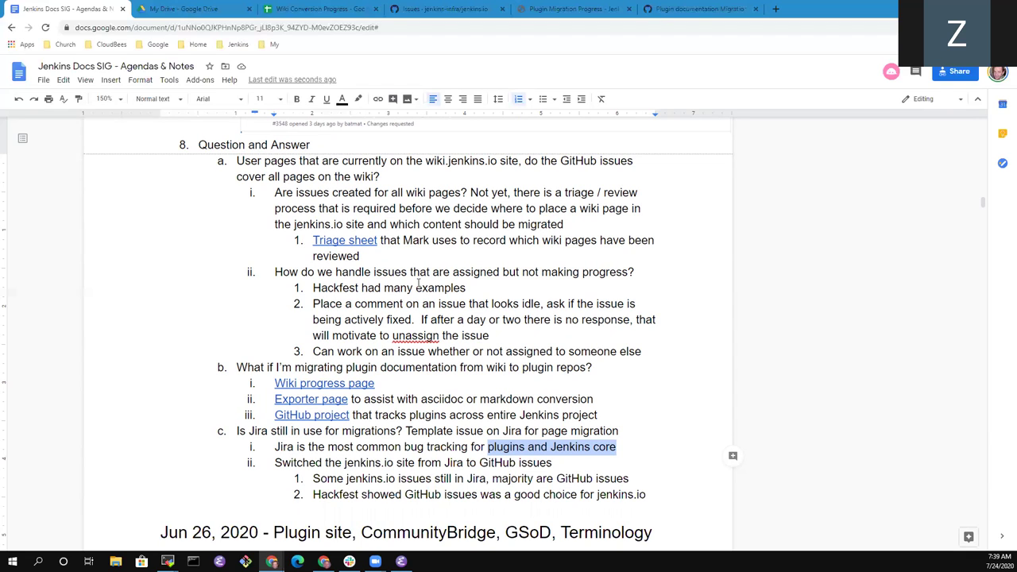
{"action": "key", "text": "Down"}
{"action": "key", "text": "Down"}
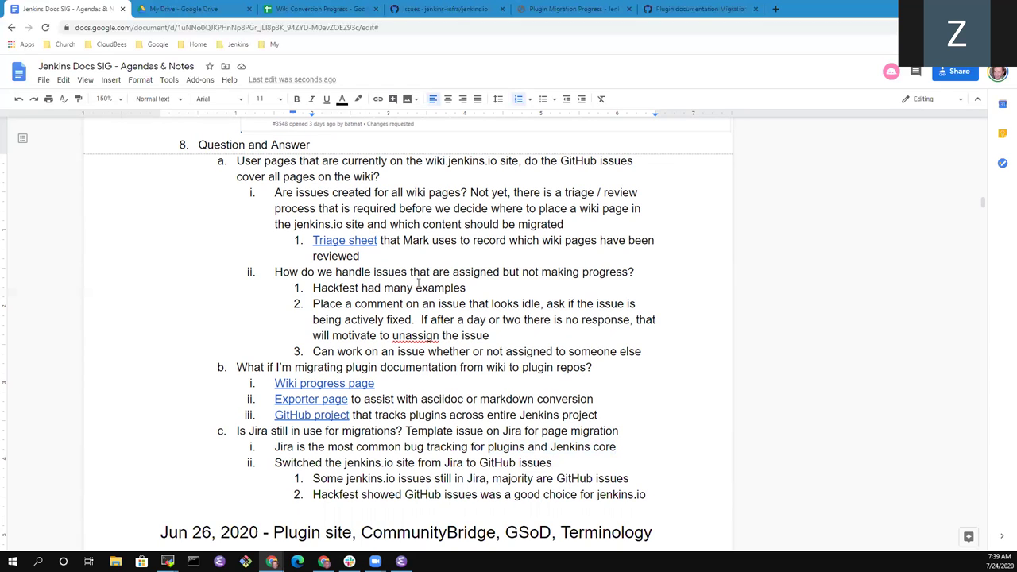
{"action": "key", "text": "End"}
{"action": "key", "text": "ctrl+shift+Left"}
{"action": "key", "text": "ctrl+shift+Left"}
{"action": "key", "text": "ctrl+shift+Left"}
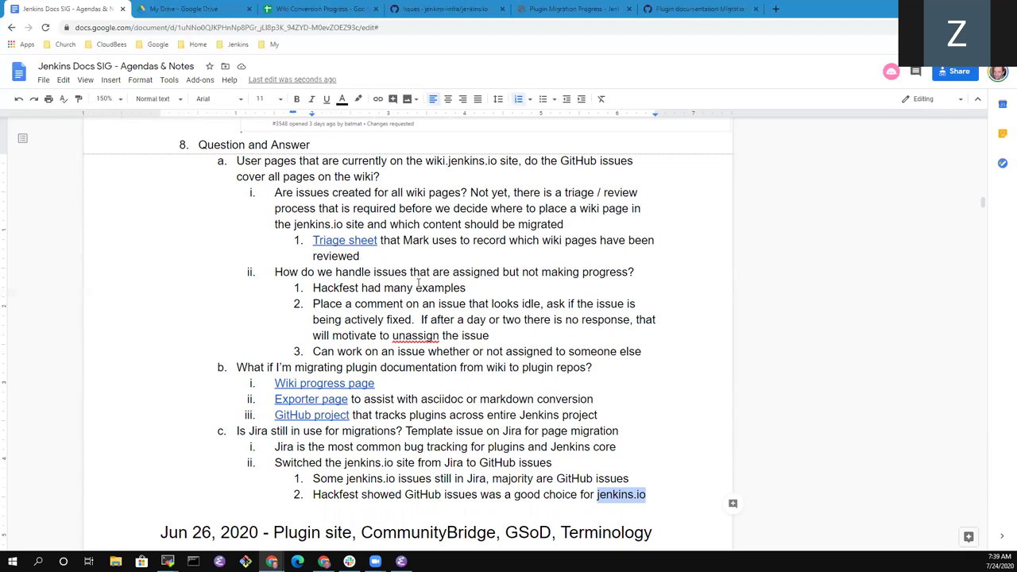
{"action": "key", "text": "Right"}
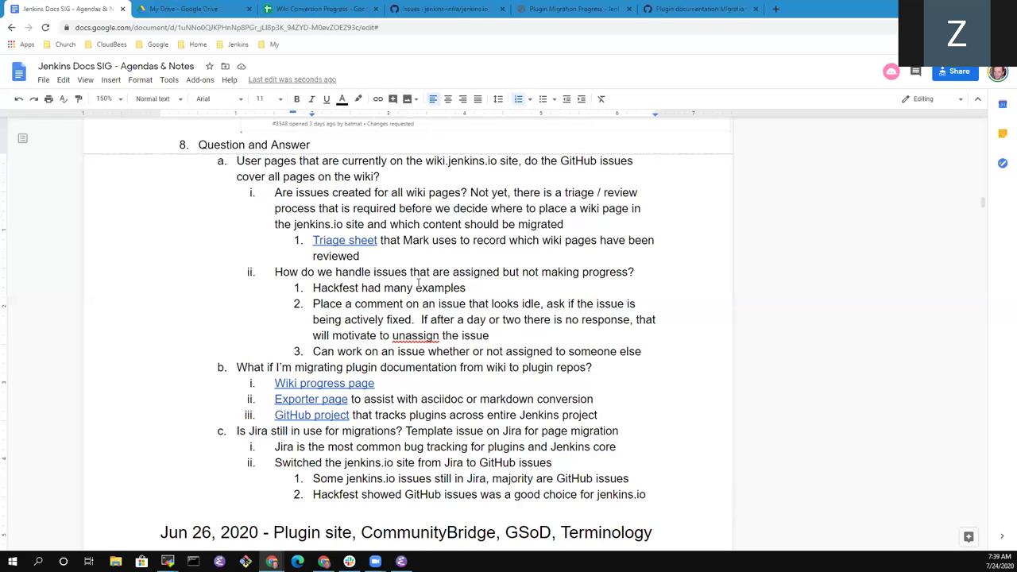
{"action": "key", "text": "Up"}
{"action": "key", "text": "Up"}
{"action": "key", "text": "Down"}
{"action": "key", "text": "Up"}
{"action": "key", "text": "Up"}
{"action": "key", "text": "Up"}
{"action": "key", "text": "Up"}
{"action": "key", "text": "Up"}
{"action": "key", "text": "Up"}
{"action": "key", "text": "Up"}
{"action": "key", "text": "Up"}
{"action": "key", "text": "Down"}
{"action": "key", "text": "Down"}
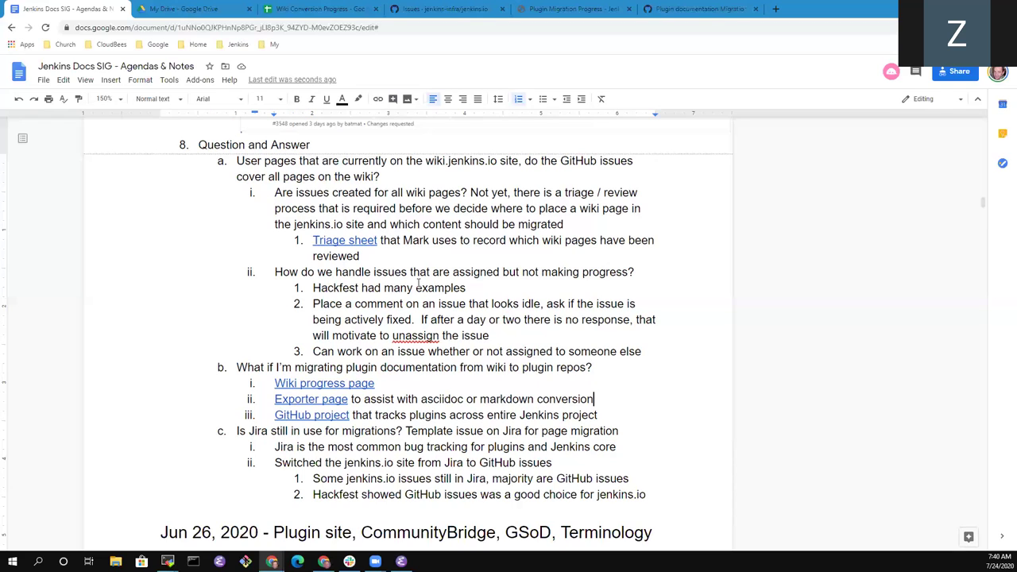